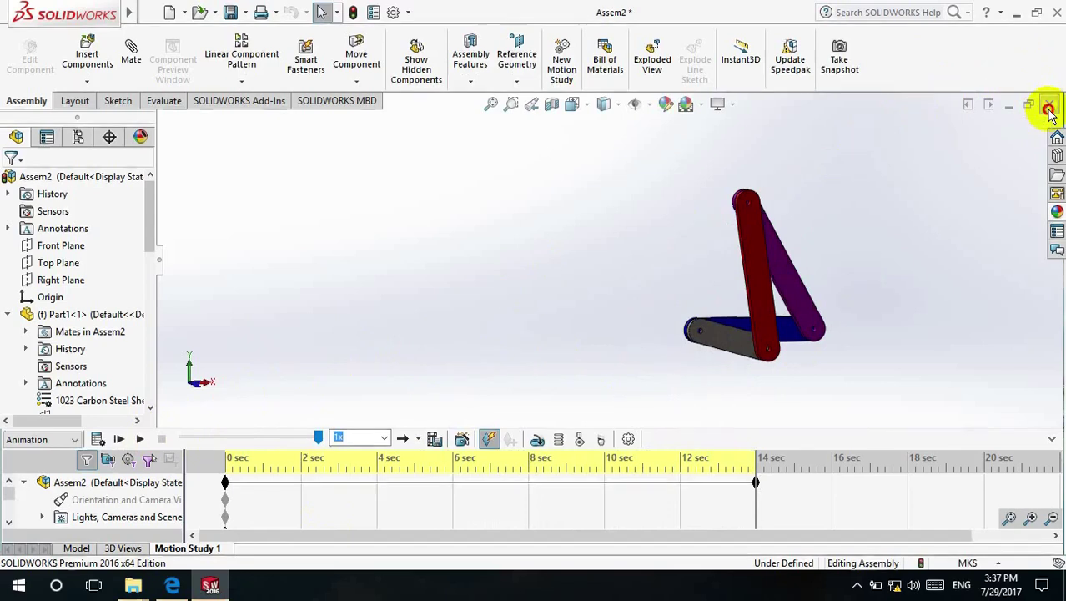
# Close the linkage assembly without saving its changes and create a new part document
pyautogui.click(1049, 106)
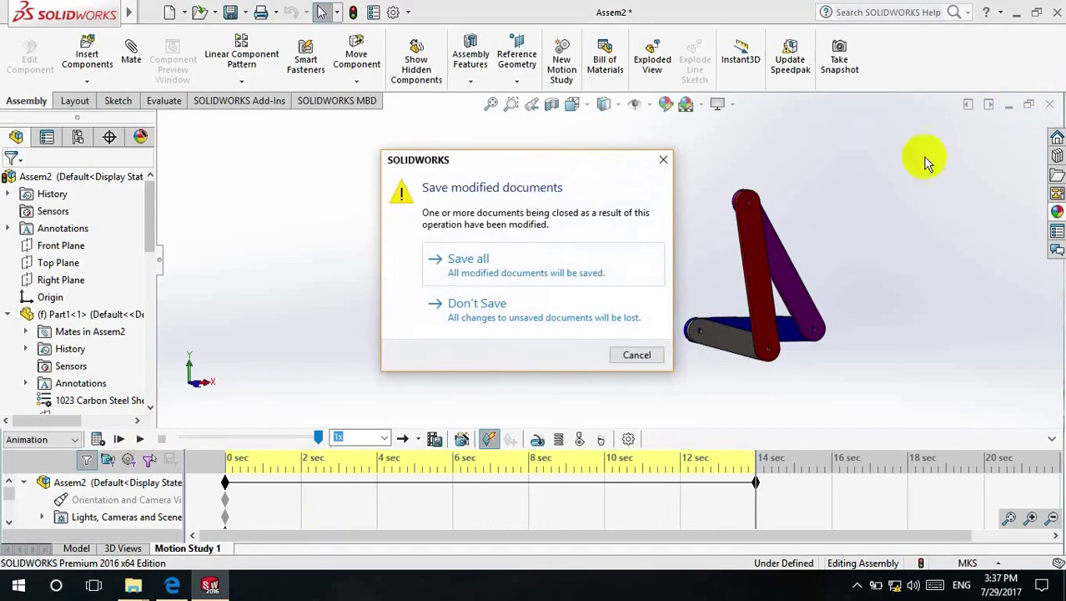
pyautogui.click(539, 302)
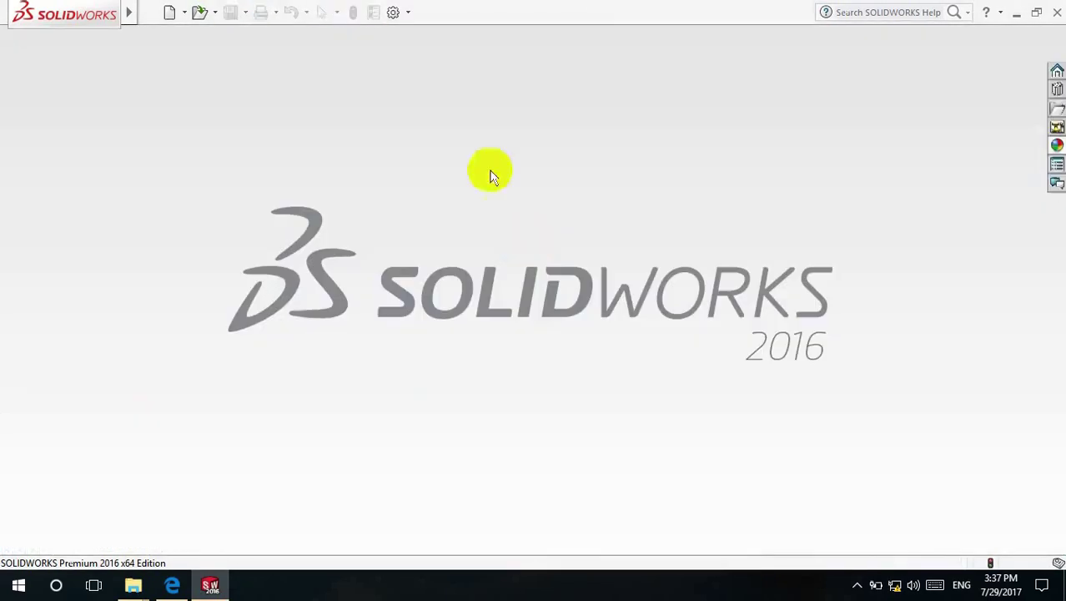
pyautogui.click(170, 12)
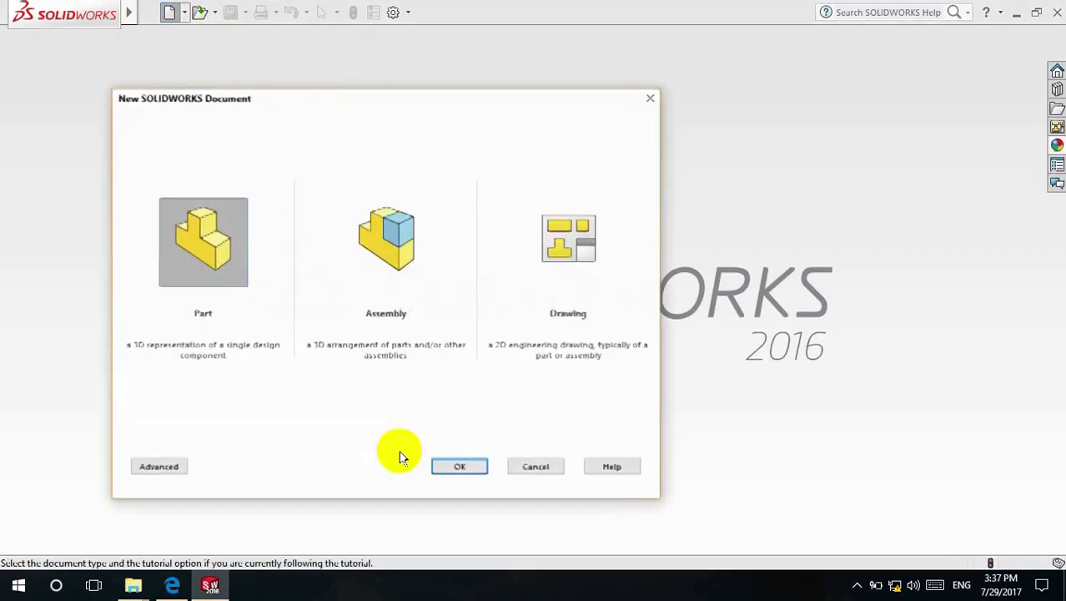
pyautogui.click(467, 469)
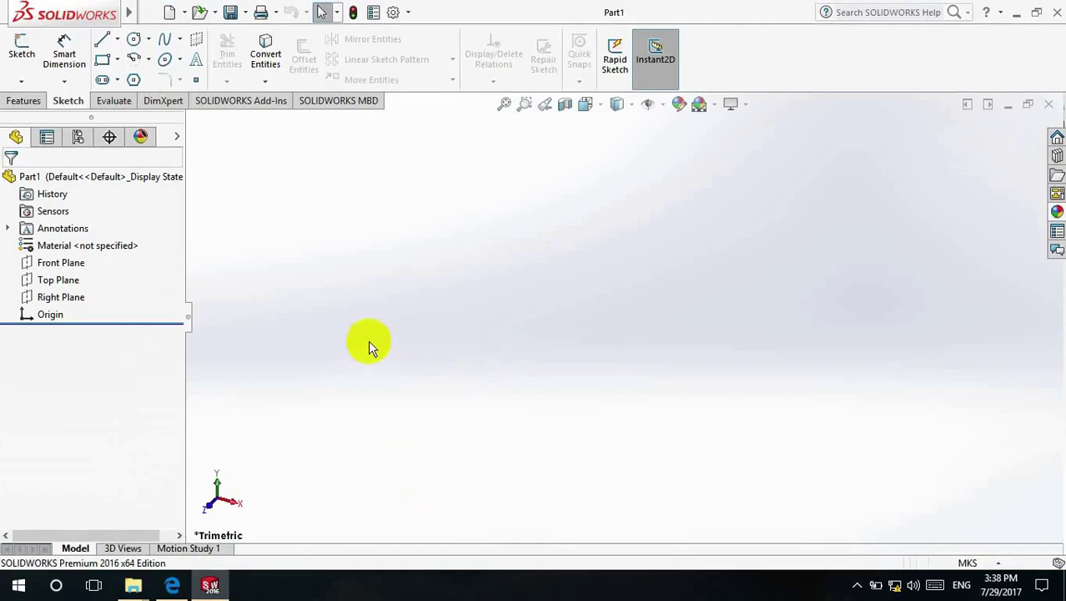
pyautogui.click(67, 269)
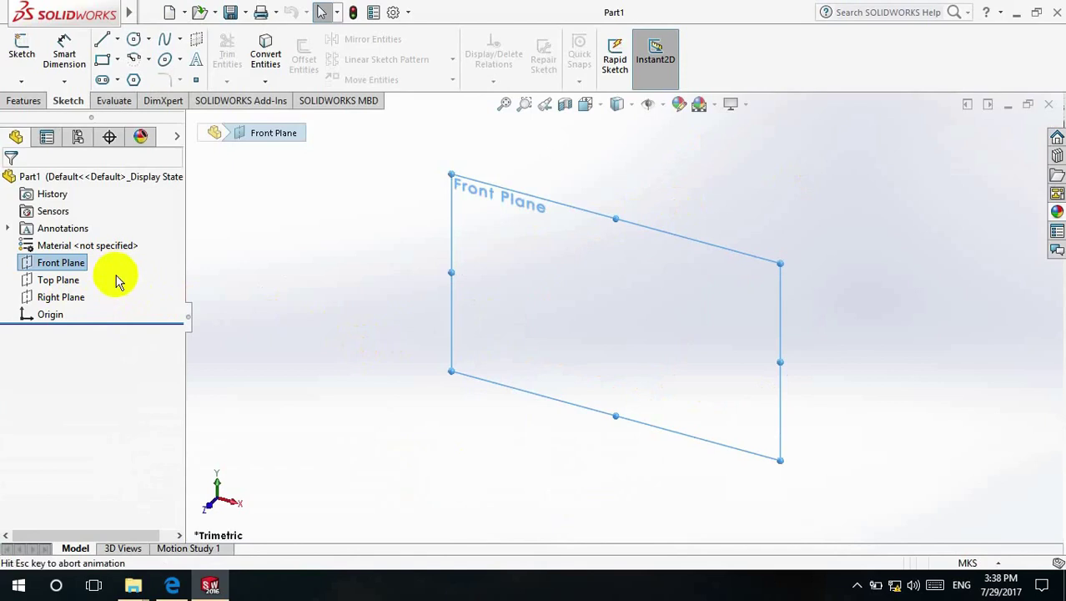
pyautogui.hotkey('ctrl', '8')
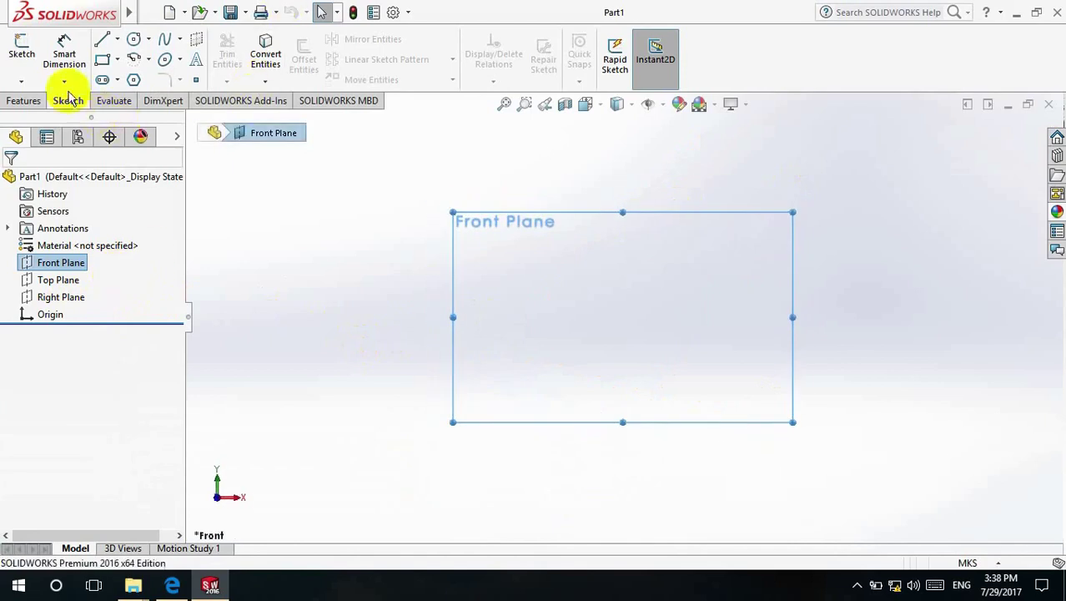
pyautogui.click(117, 79)
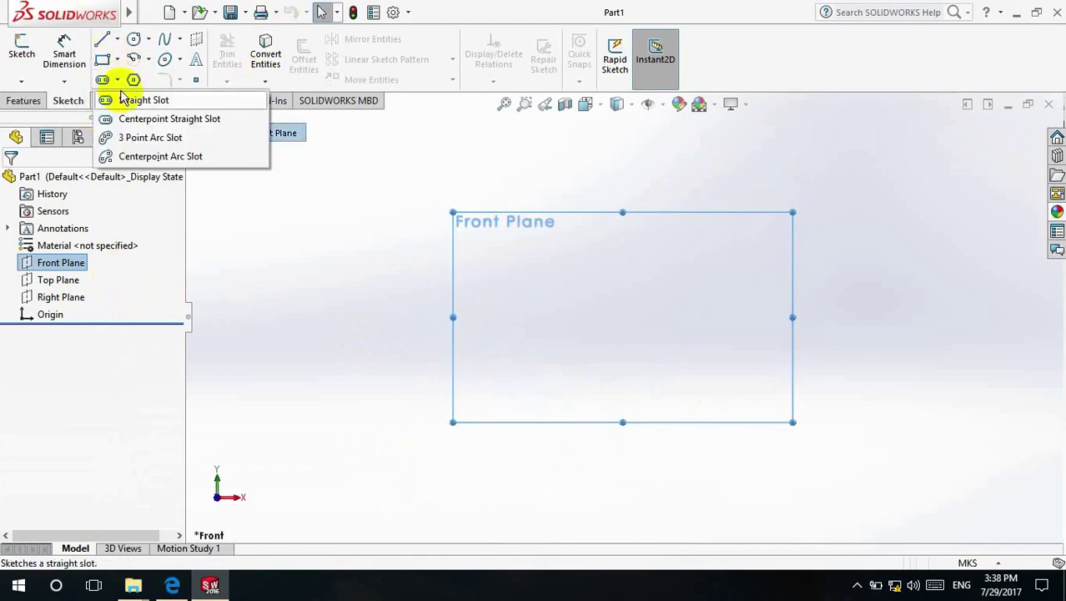
pyautogui.click(127, 101)
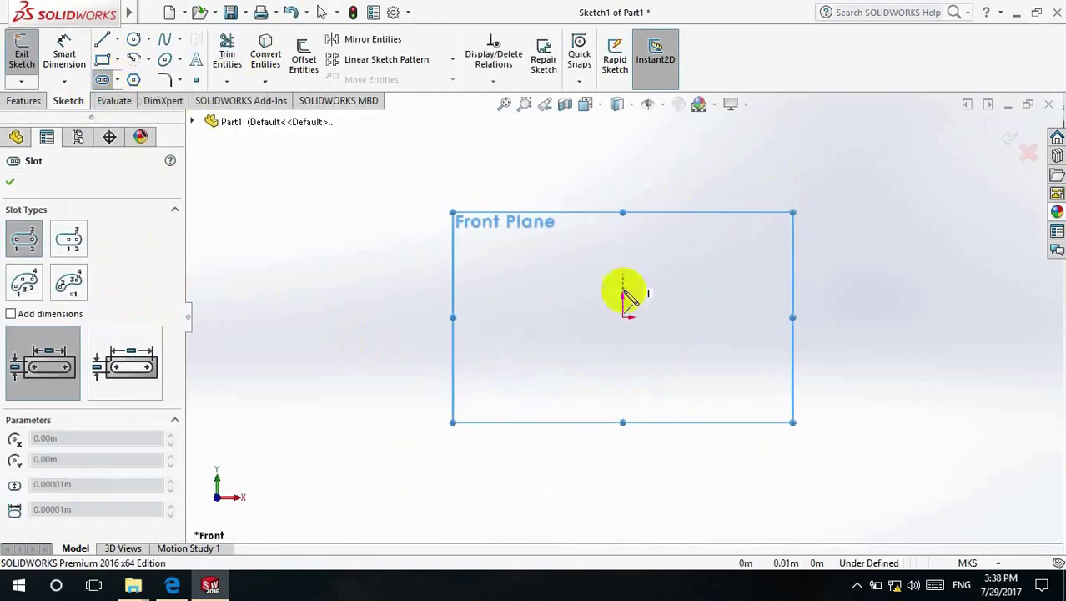
pyautogui.click(623, 317)
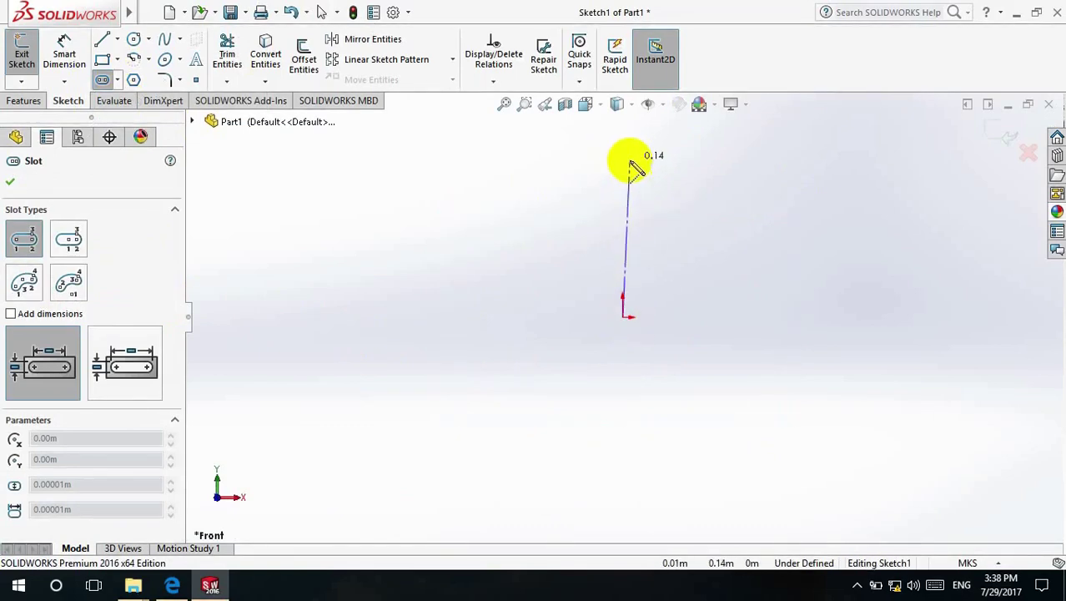
pyautogui.press('Escape')
# Switch the units to MMGS and sketch a vertical straight slot up from the origin on the Front Plane, about 225 mm long and 33 mm wide
pyautogui.click(970, 562)
pyautogui.click(956, 498)
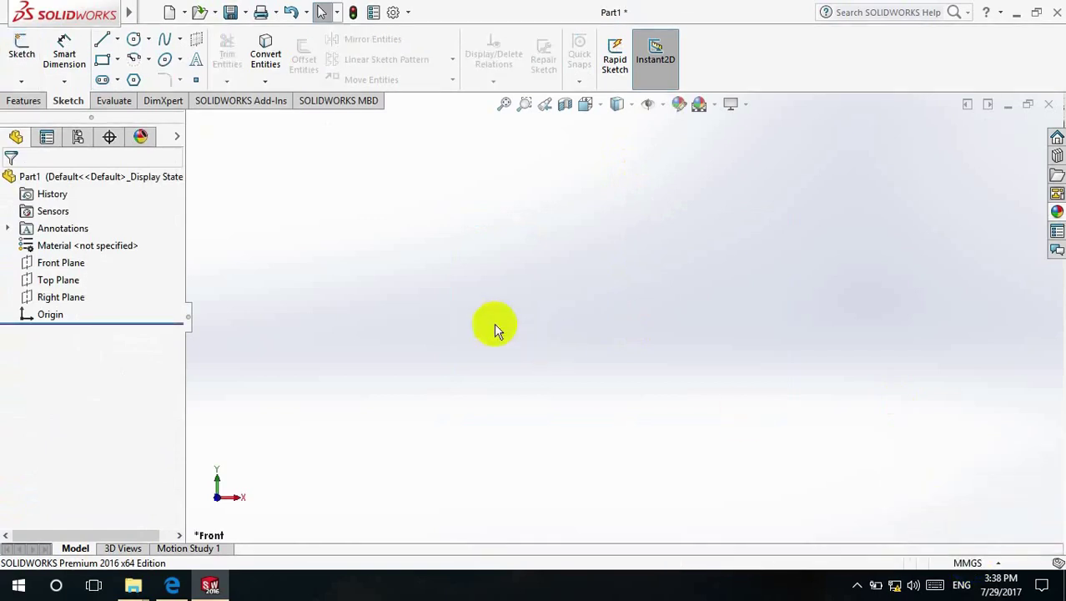
pyautogui.click(117, 81)
pyautogui.click(130, 101)
pyautogui.click(584, 265)
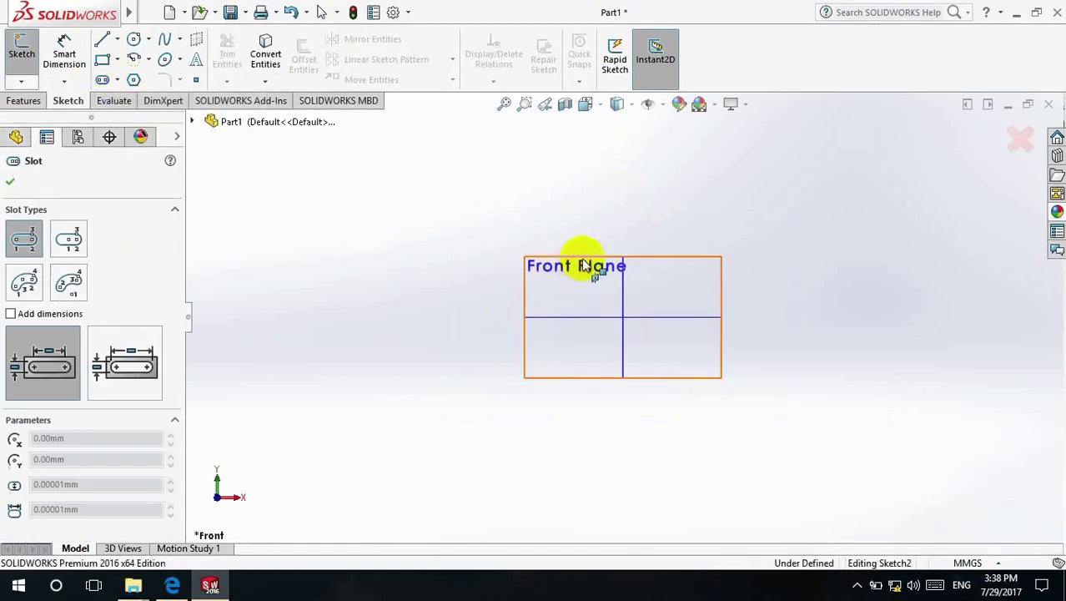
pyautogui.click(627, 315)
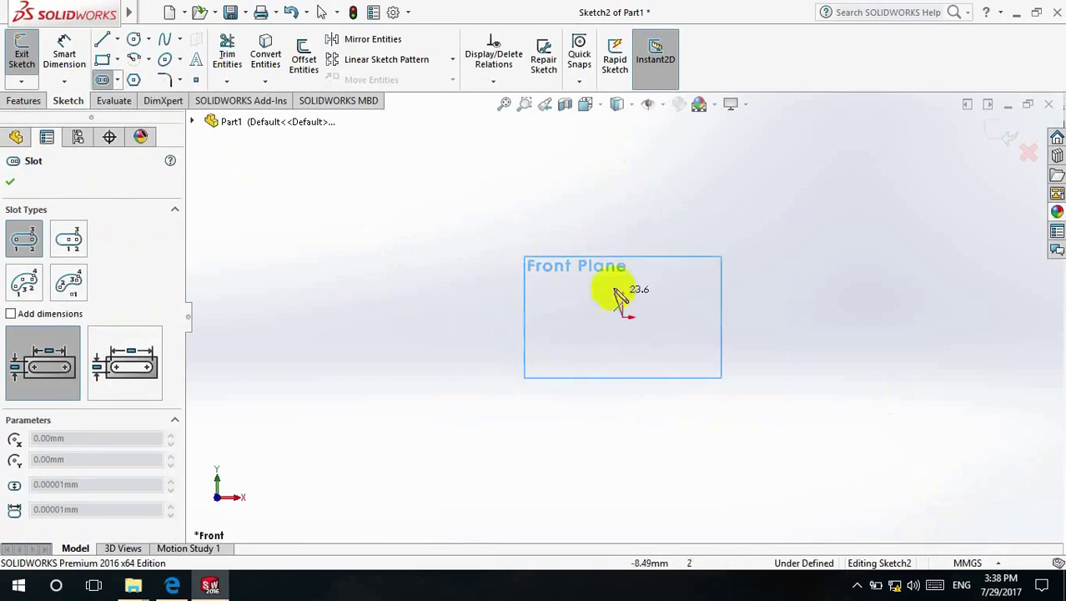
pyautogui.click(623, 146)
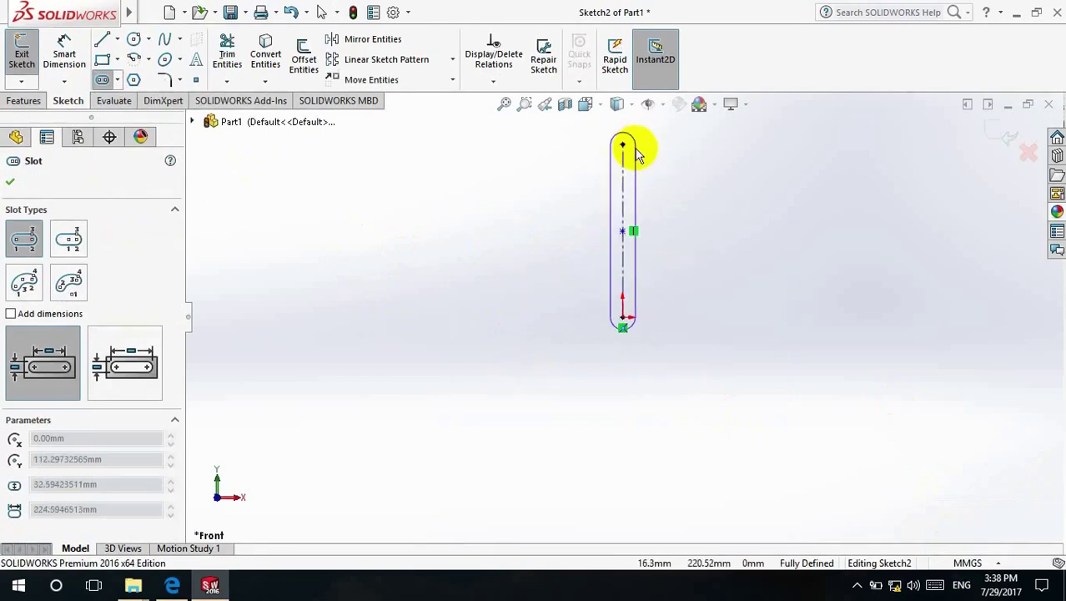
pyautogui.click(636, 158)
pyautogui.click(14, 176)
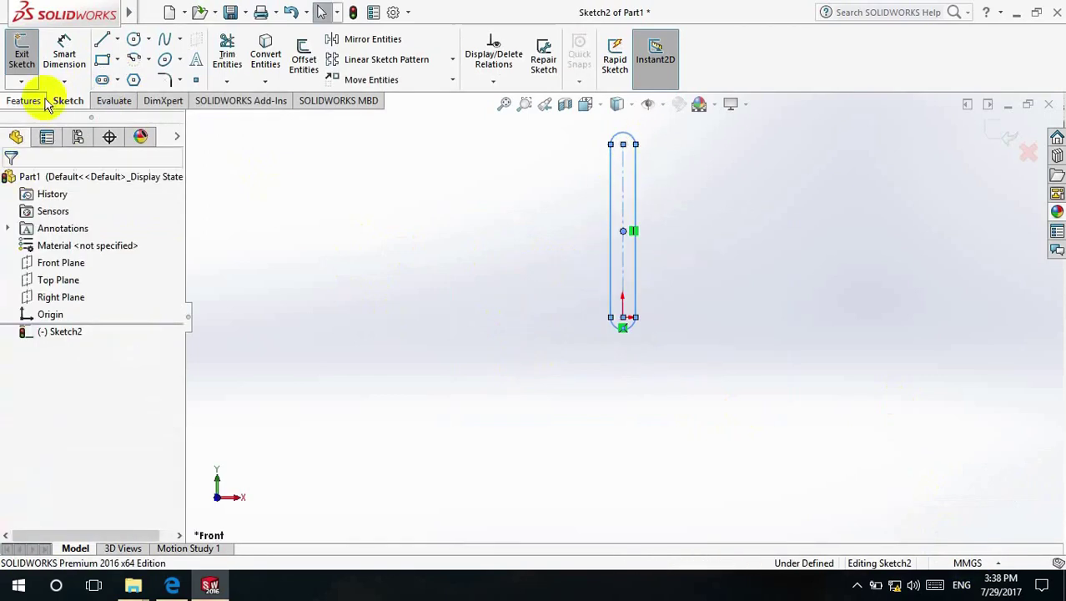
# Dimension the straight side of the slot and set its length to 100 mm
pyautogui.click(64, 53)
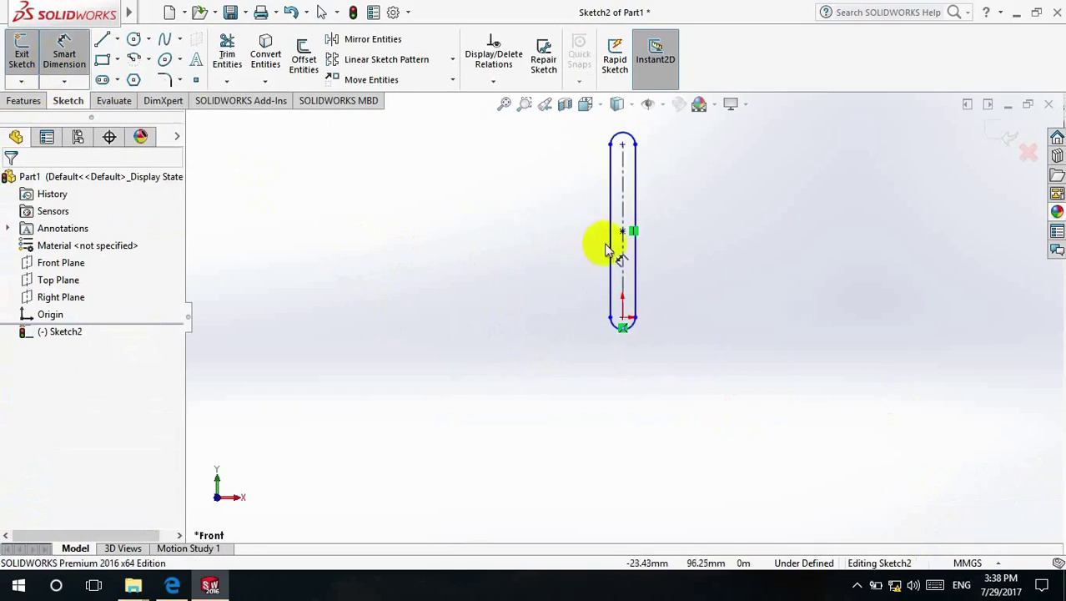
pyautogui.click(610, 252)
pyautogui.click(550, 254)
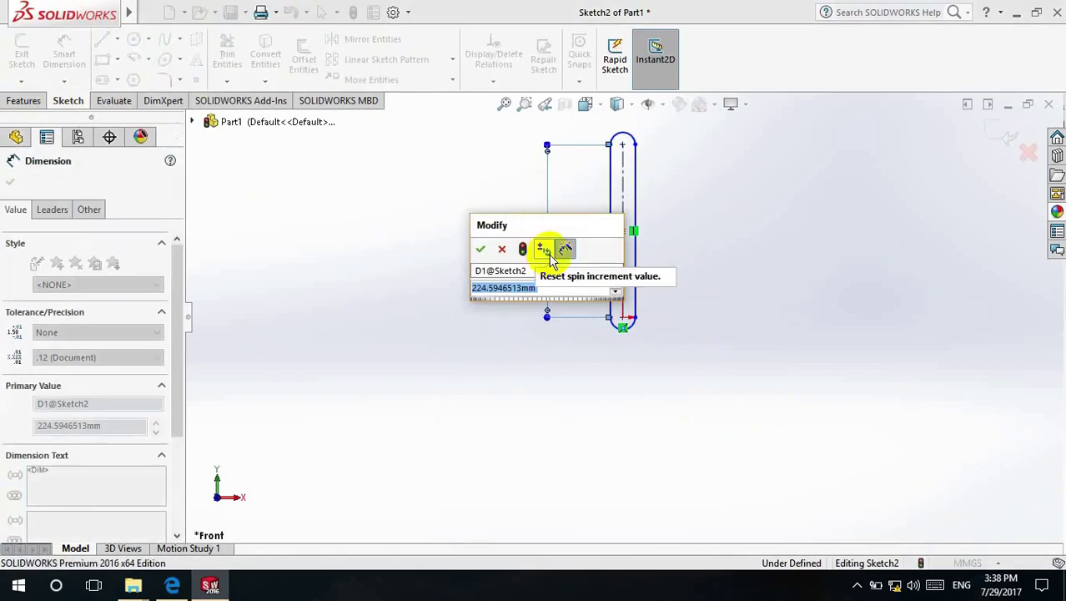
pyautogui.write('1')
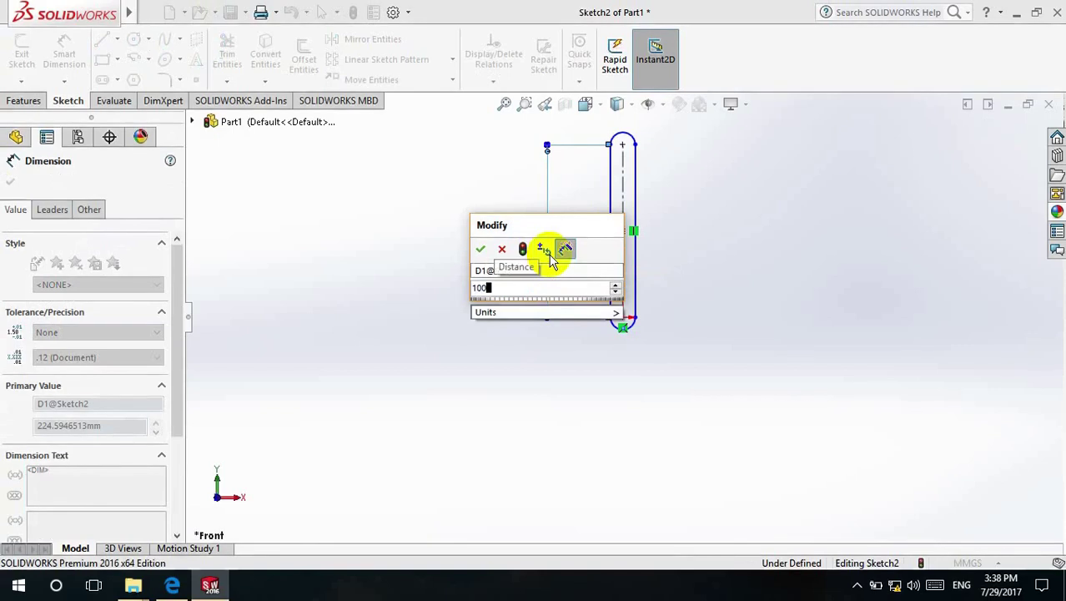
pyautogui.write('00')
pyautogui.press('Return')
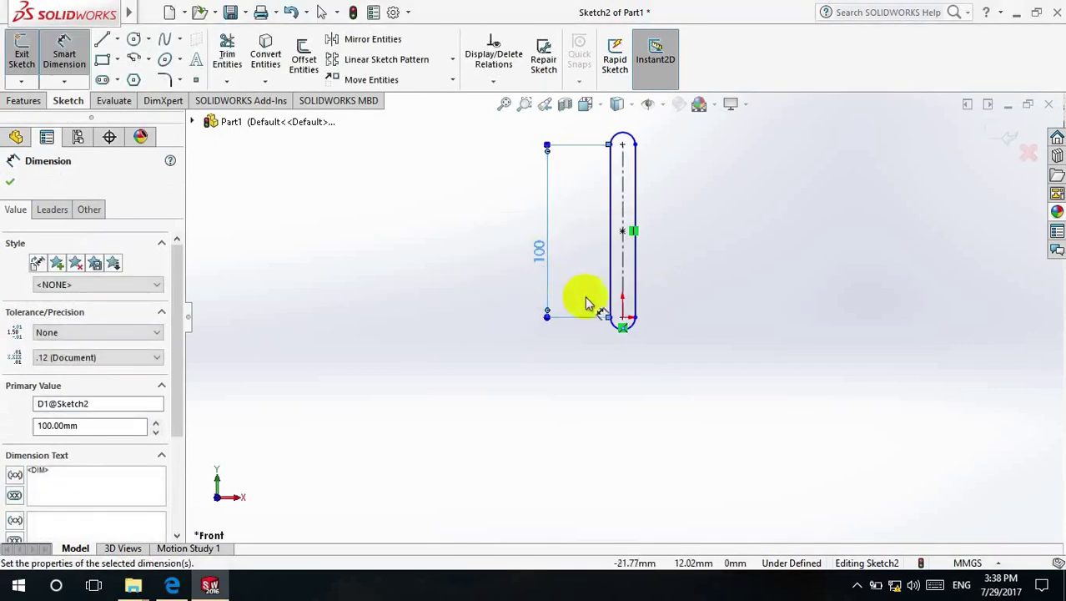
# Dimension the slot's lower end arc with a radius of 10 mm
pyautogui.click(631, 329)
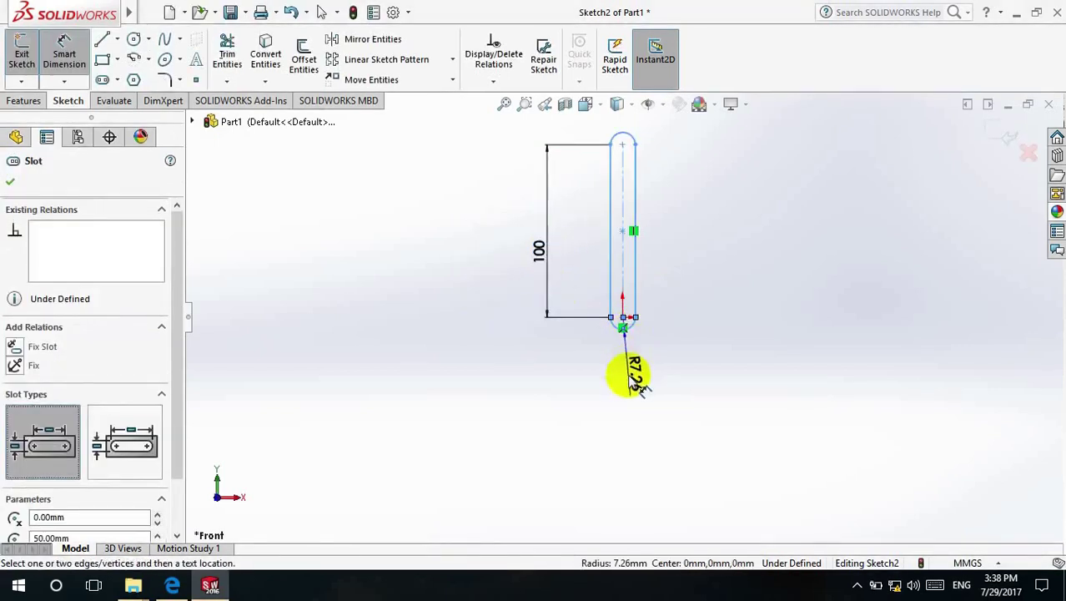
pyautogui.click(634, 385)
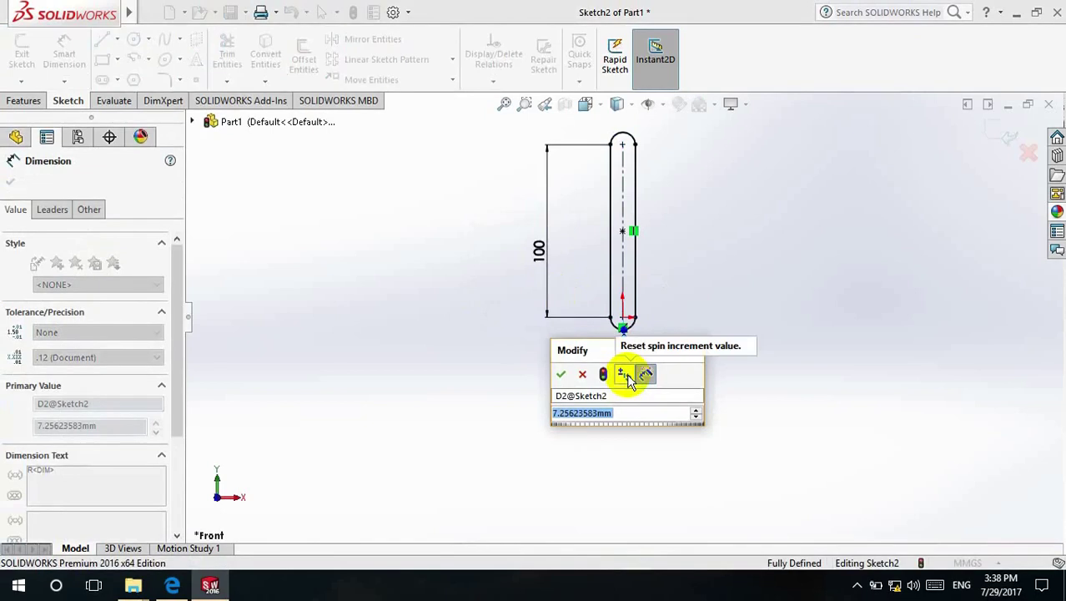
pyautogui.write('10')
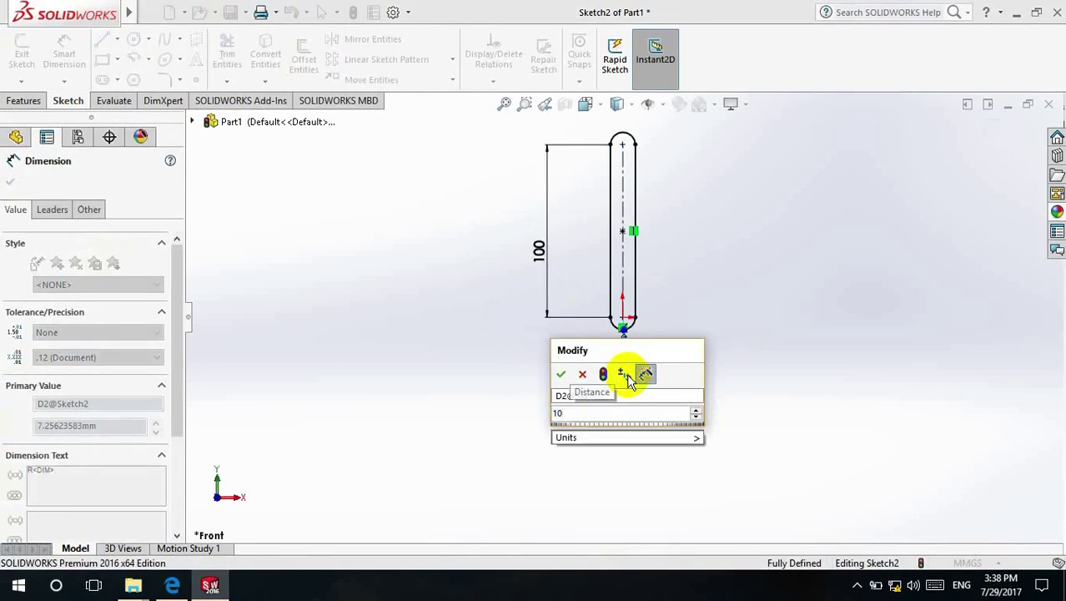
pyautogui.press('Return')
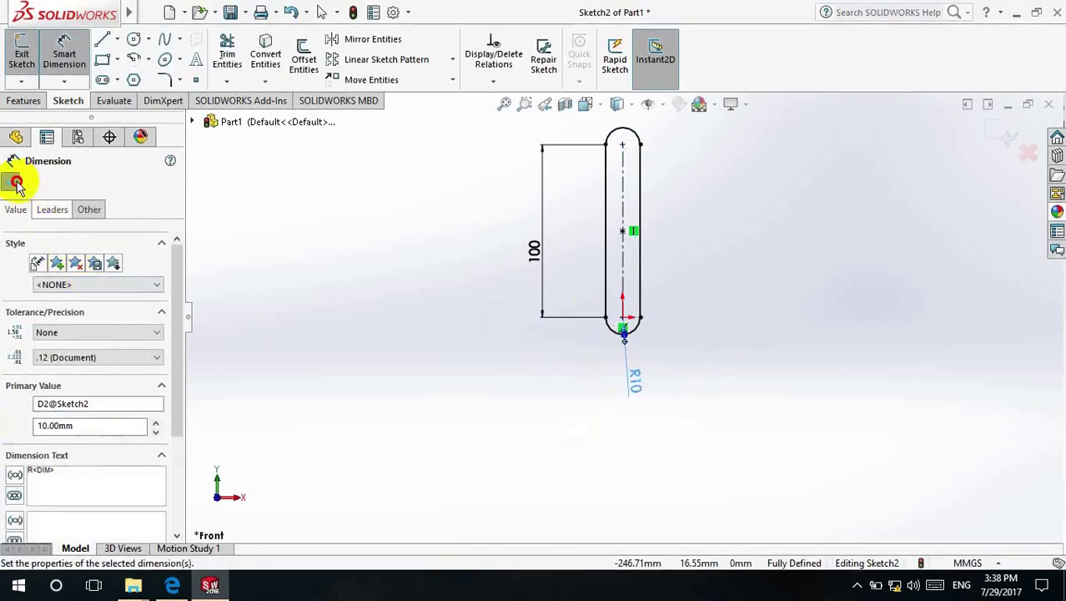
pyautogui.click(17, 183)
# Sketch a circle about 10 mm in diameter at the slot's lower arc centre and one about 12 mm at its upper arc centre
pyautogui.click(132, 41)
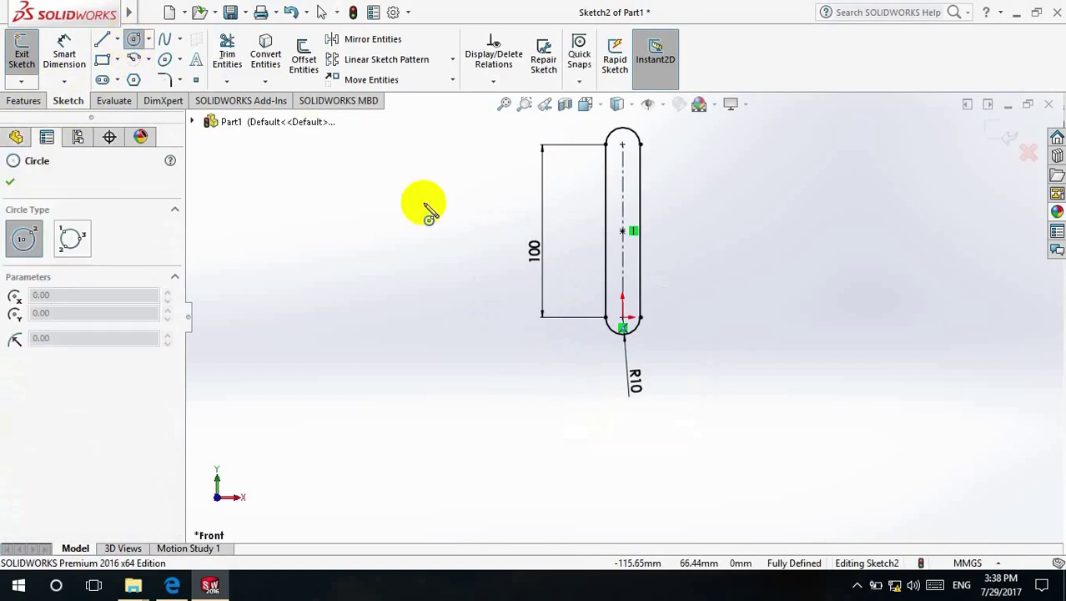
pyautogui.scroll(-1, 616, 307)
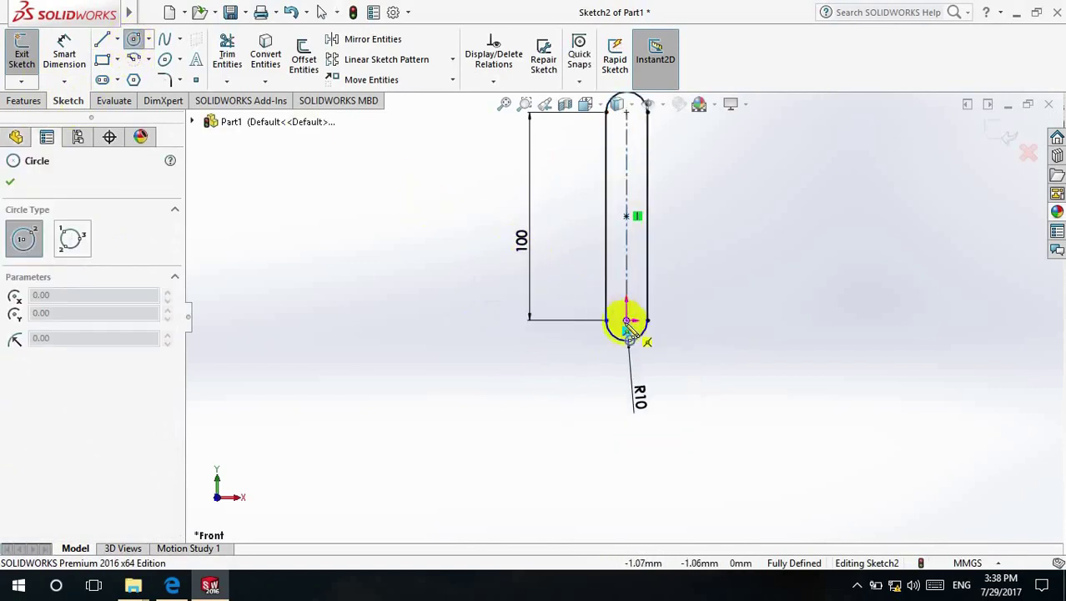
pyautogui.click(626, 319)
pyautogui.click(633, 315)
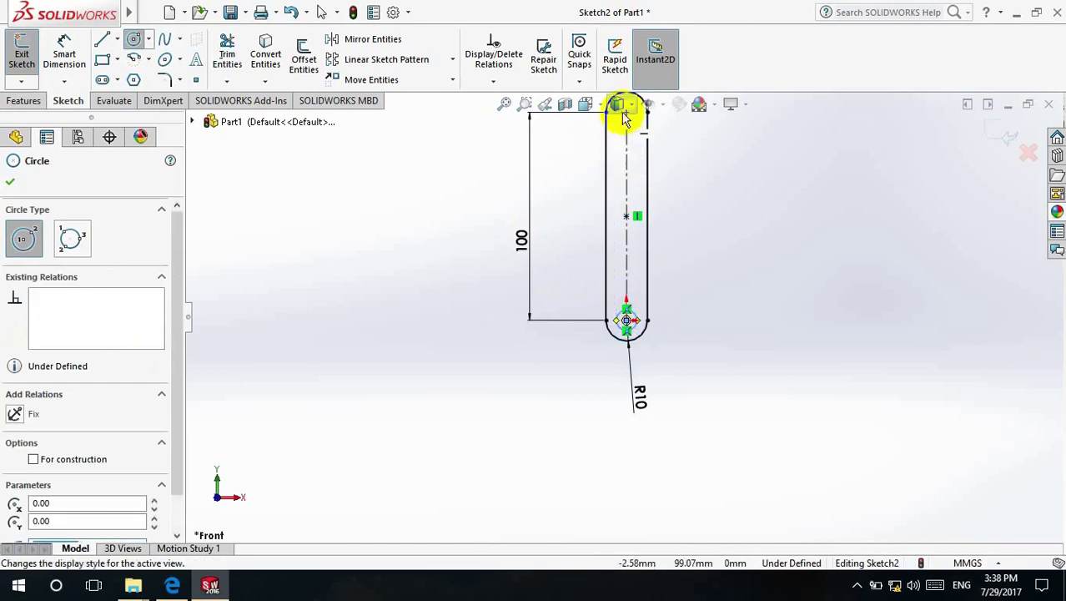
pyautogui.scroll(2, 630, 131)
pyautogui.click(622, 238)
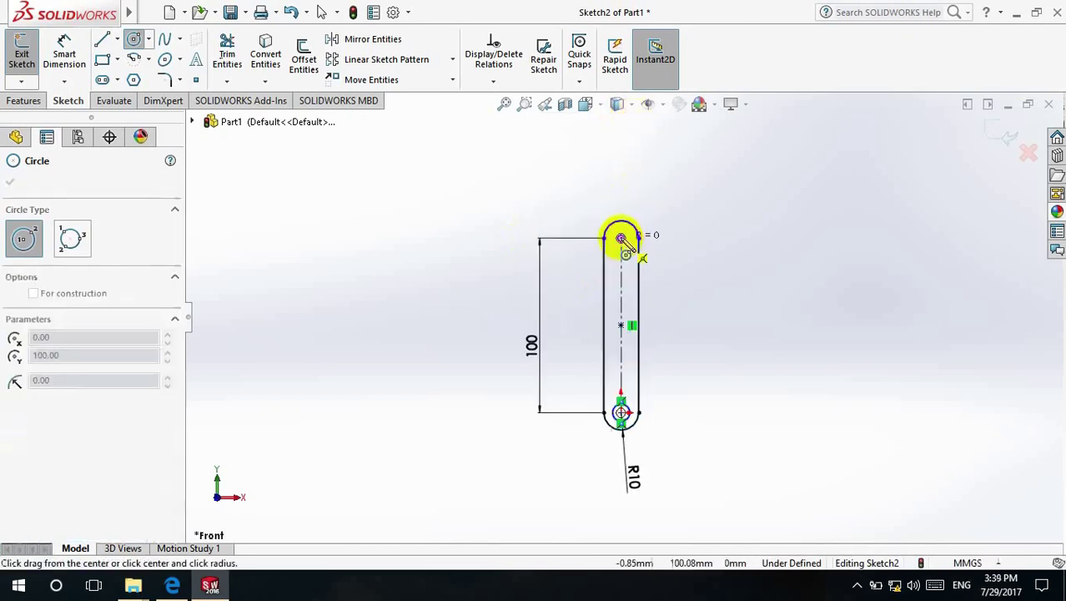
pyautogui.click(634, 237)
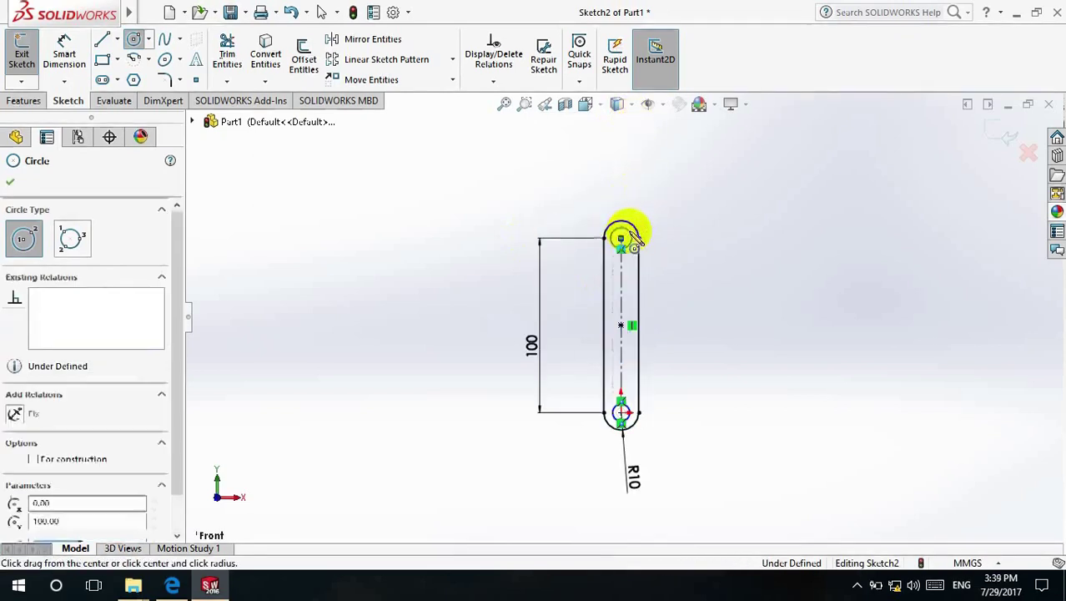
pyautogui.click(11, 181)
# Dimension the circle at the slot's upper end with a diameter of 4 mm
pyautogui.click(64, 54)
pyautogui.click(626, 234)
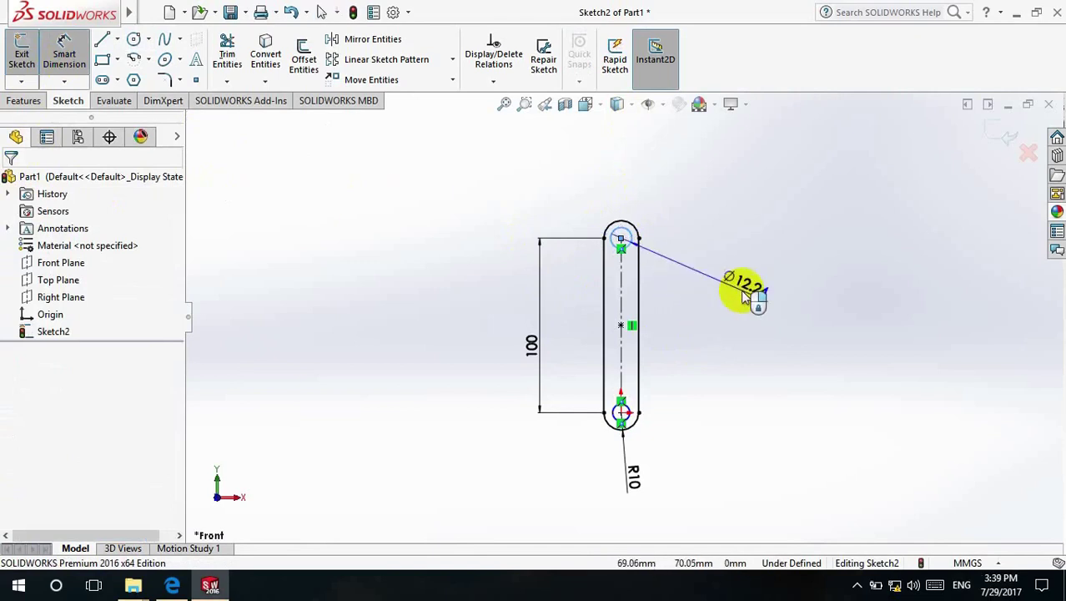
pyautogui.click(777, 305)
pyautogui.write('4')
pyautogui.press('Return')
# Dimension the circle at the slot's lower end with a diameter of 4 mm
pyautogui.scroll(-3, 650, 403)
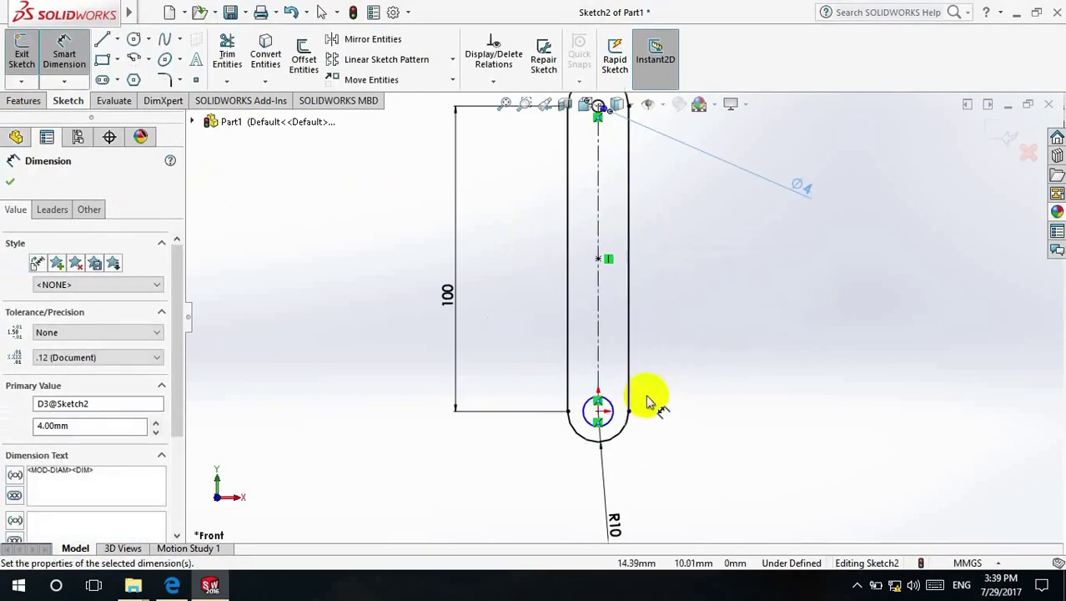
pyautogui.click(613, 424)
pyautogui.click(702, 400)
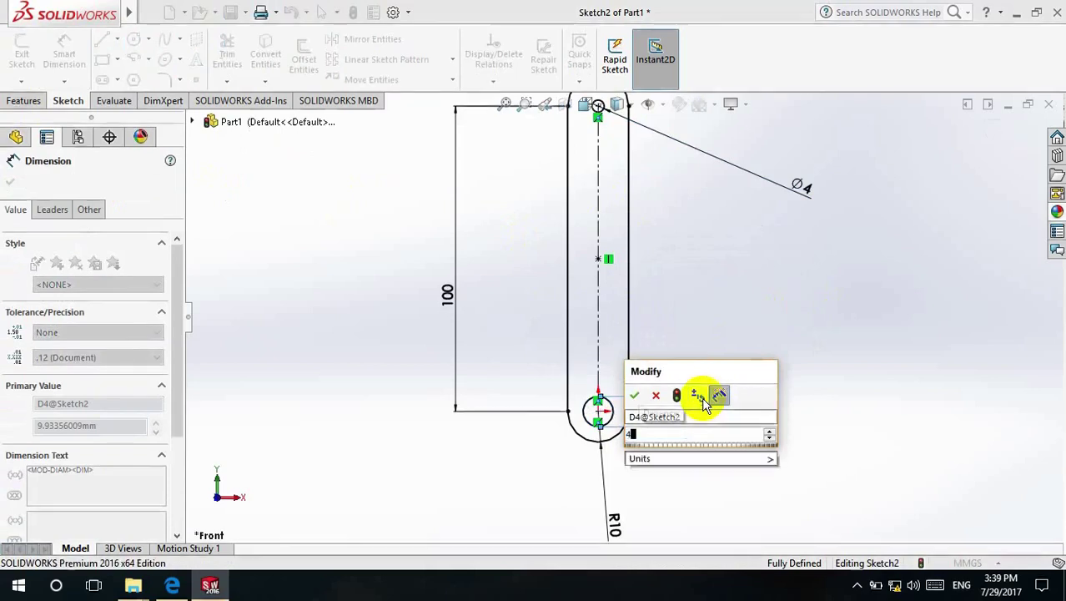
pyautogui.write('4')
pyautogui.press('Return')
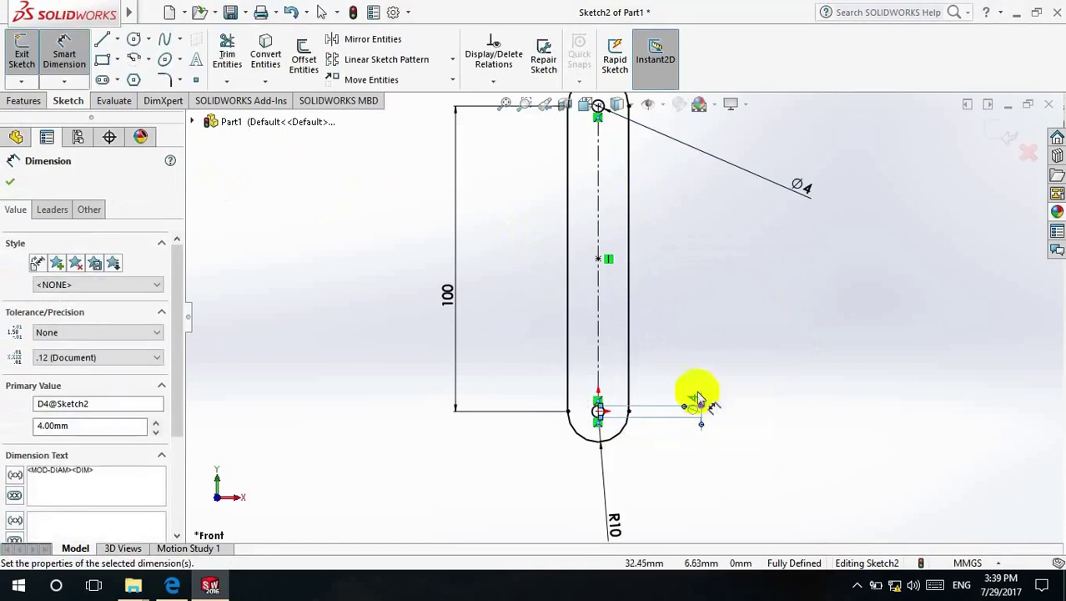
pyautogui.click(12, 181)
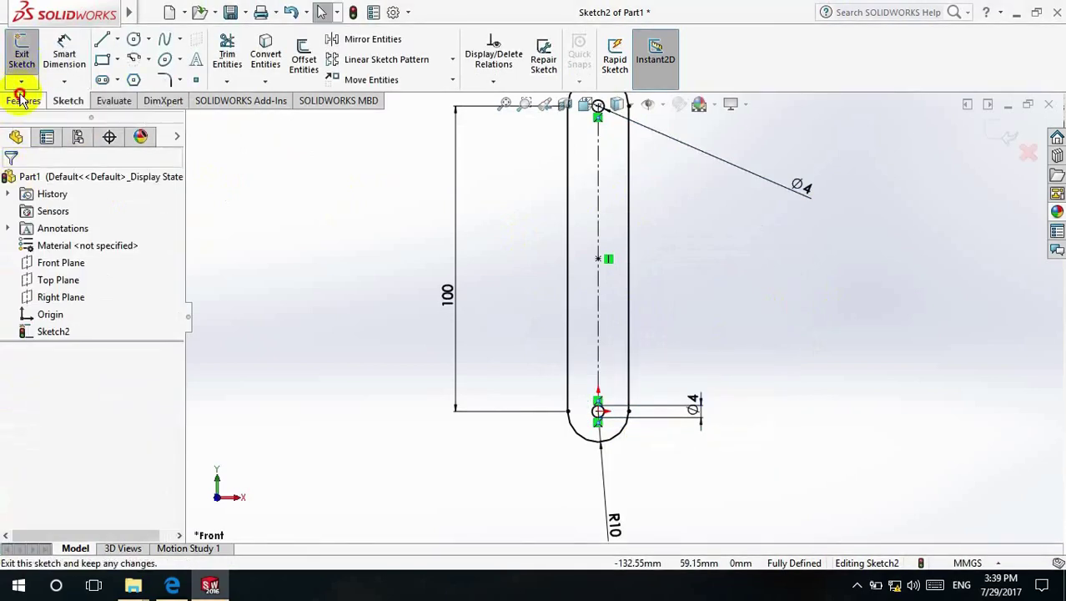
# Extrude the slot profile with its two holes as a blind boss 4 mm deep
pyautogui.click(22, 100)
pyautogui.click(28, 60)
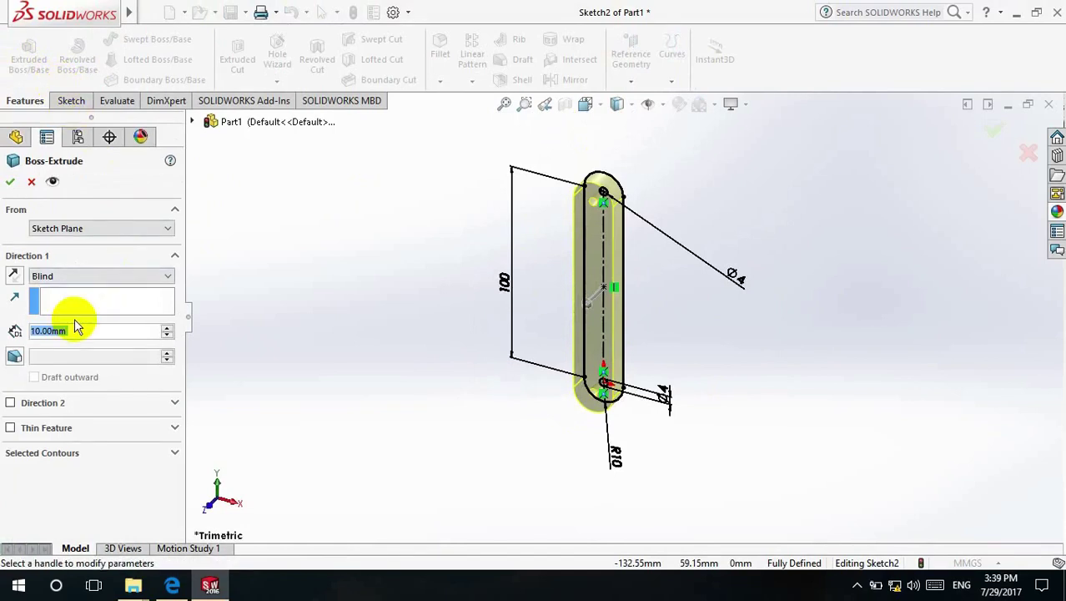
pyautogui.write('4')
pyautogui.press('Return')
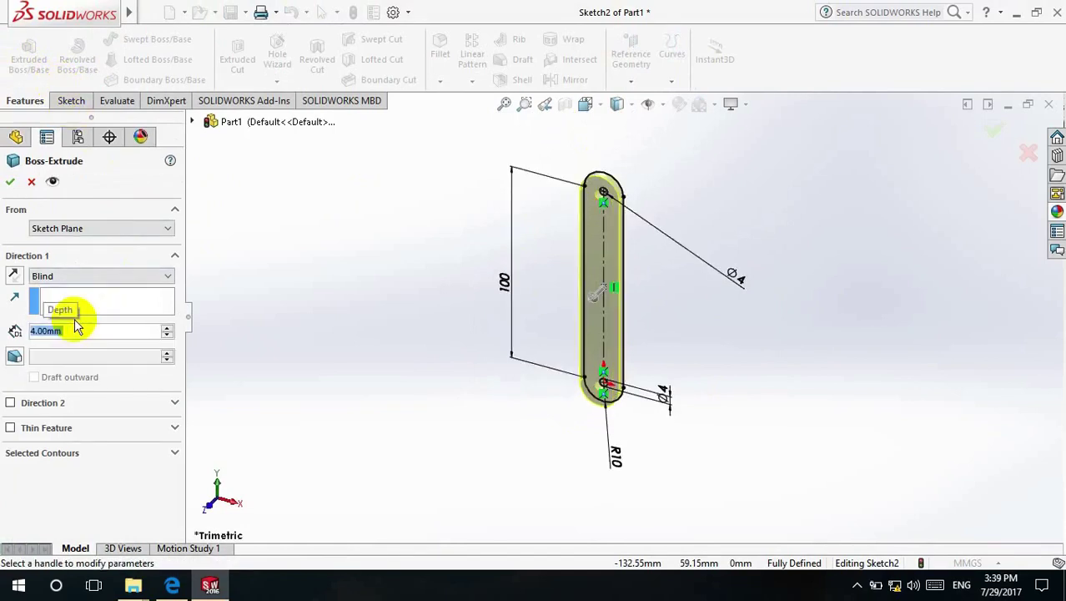
pyautogui.click(10, 181)
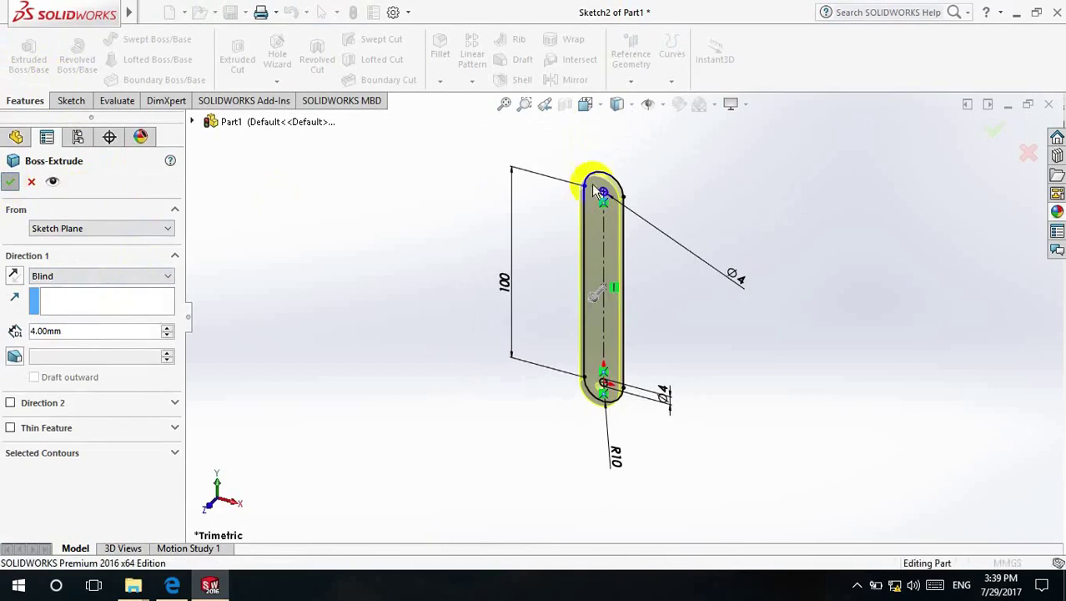
# Apply a red colour from the standard swatches to the extruded link bar feature
pyautogui.click(679, 105)
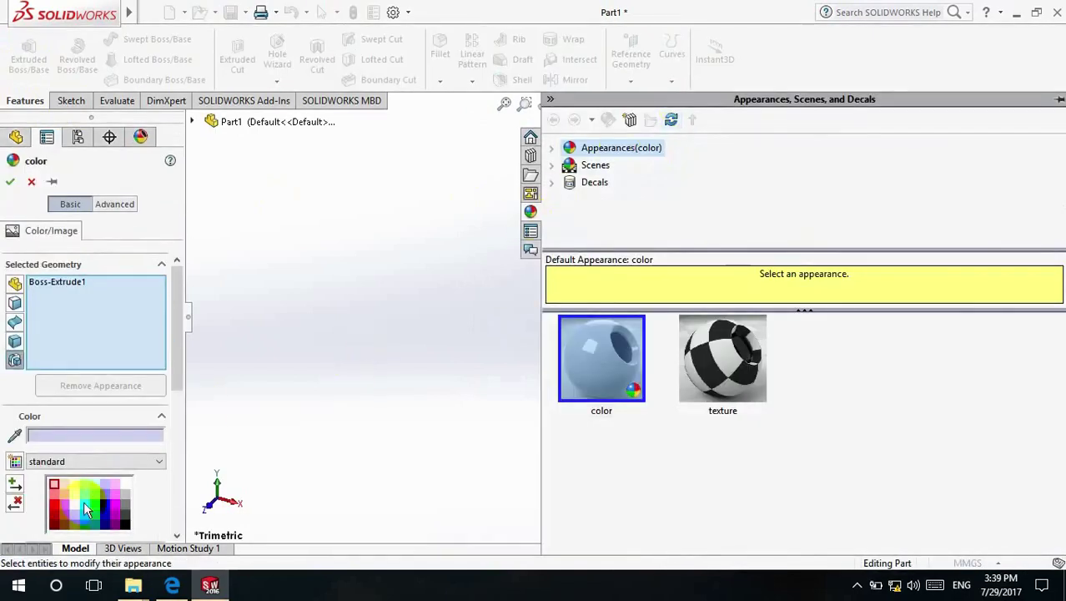
pyautogui.click(62, 510)
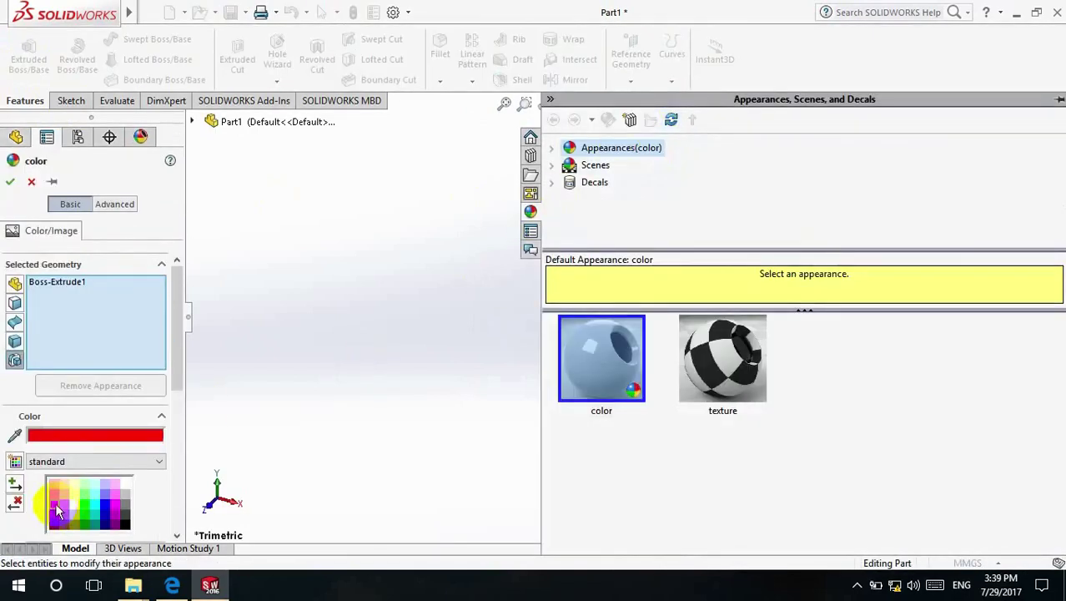
pyautogui.click(7, 183)
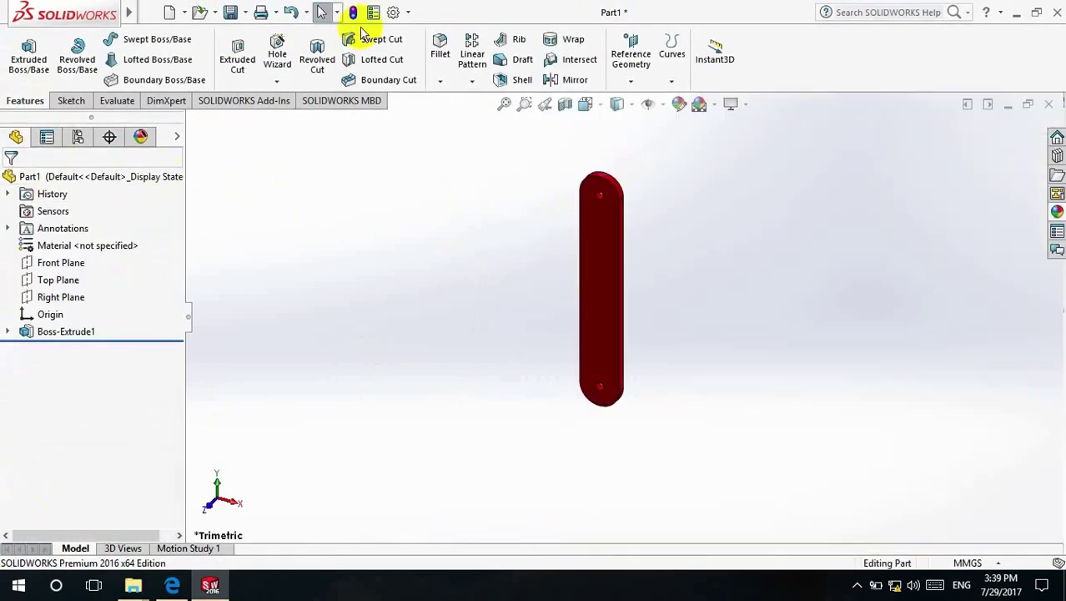
# Start saving the part under a new name and create a folder named 4 bar mech on the Desktop
pyautogui.click(149, 12)
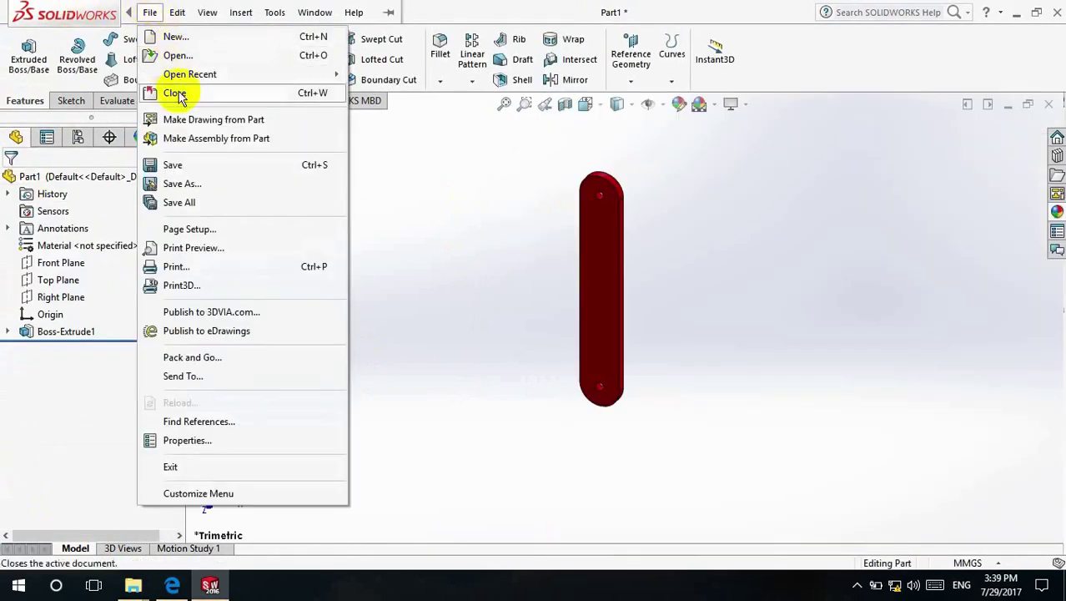
pyautogui.click(198, 183)
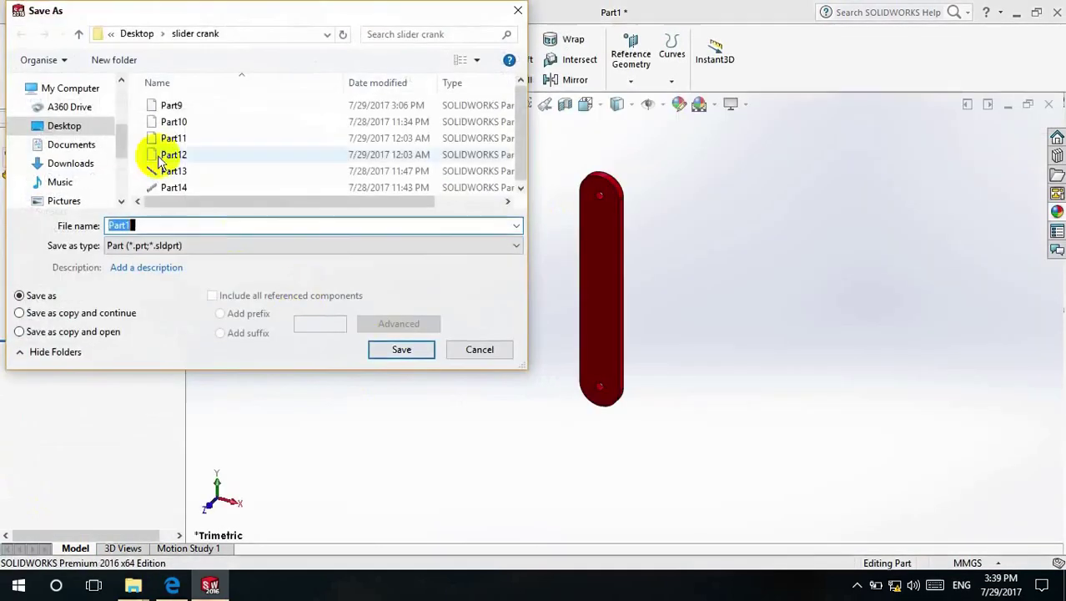
pyautogui.click(85, 129)
pyautogui.scroll(-5, 301, 156)
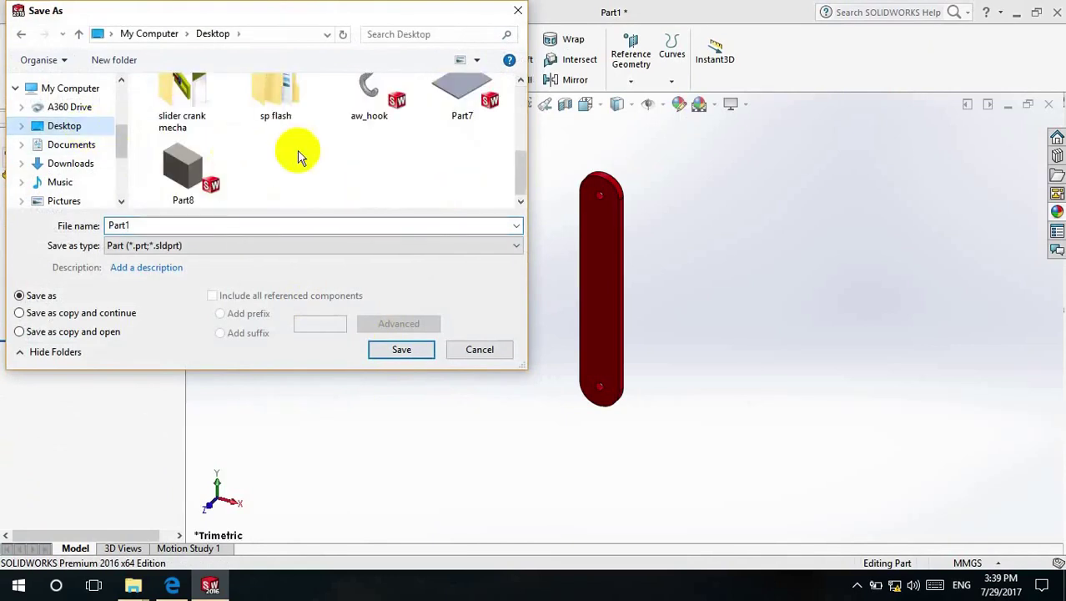
pyautogui.rightClick(359, 178)
pyautogui.moveTo(438, 325)
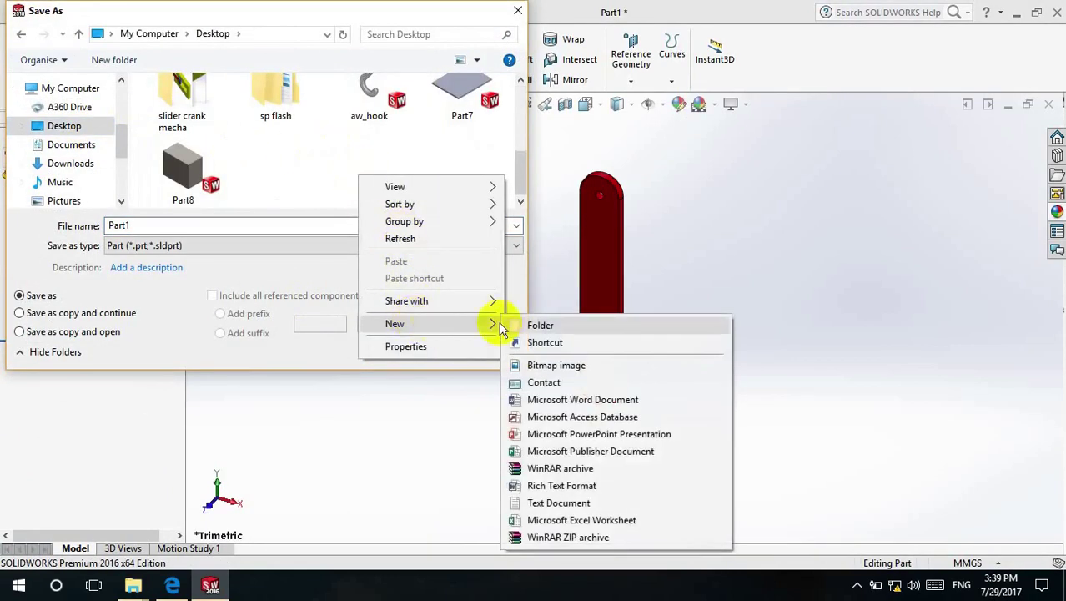
pyautogui.click(522, 326)
pyautogui.write('4 bar mech')
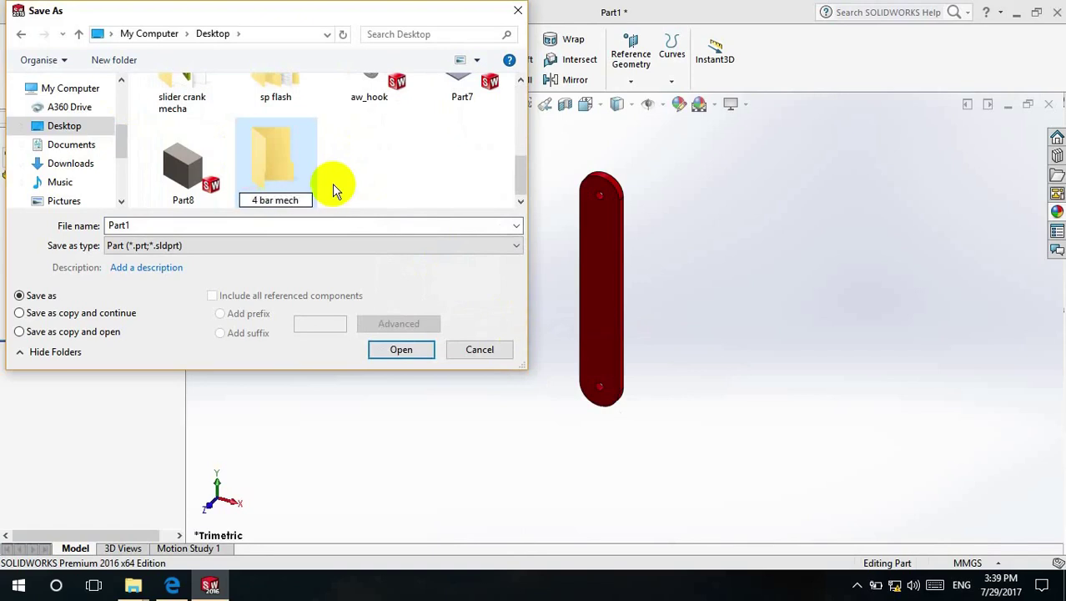
pyautogui.click(399, 349)
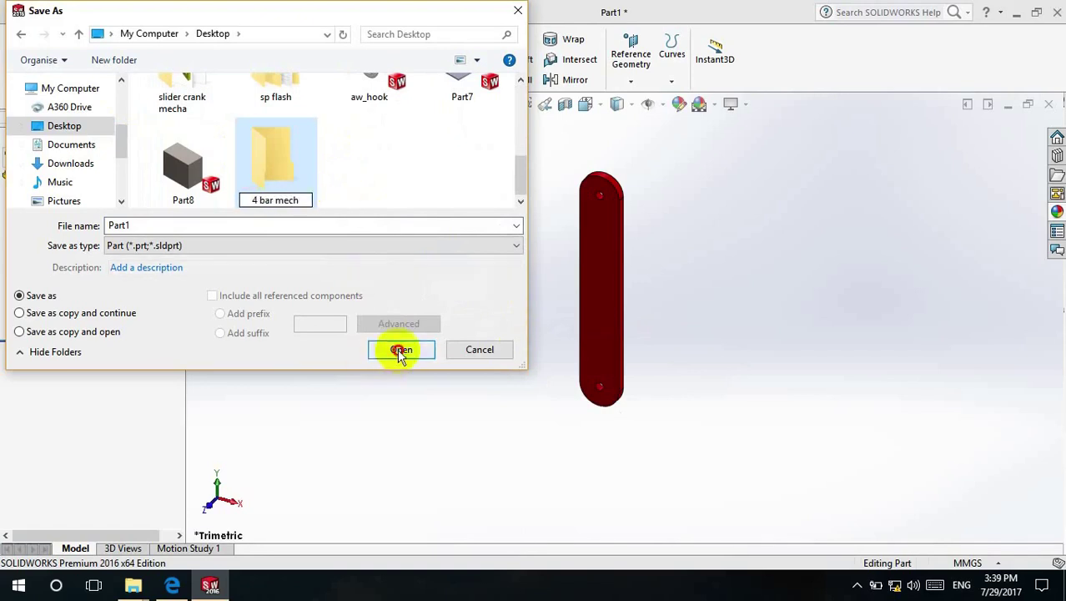
# Save the part as Part1 in the 4 bar mech folder and close the document
pyautogui.click(226, 226)
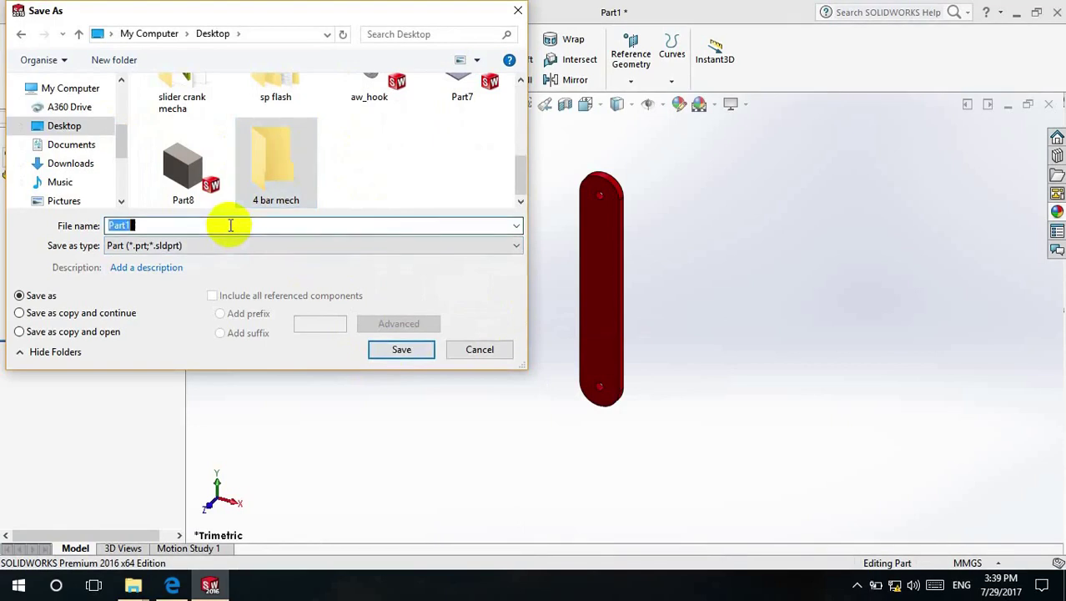
pyautogui.click(389, 349)
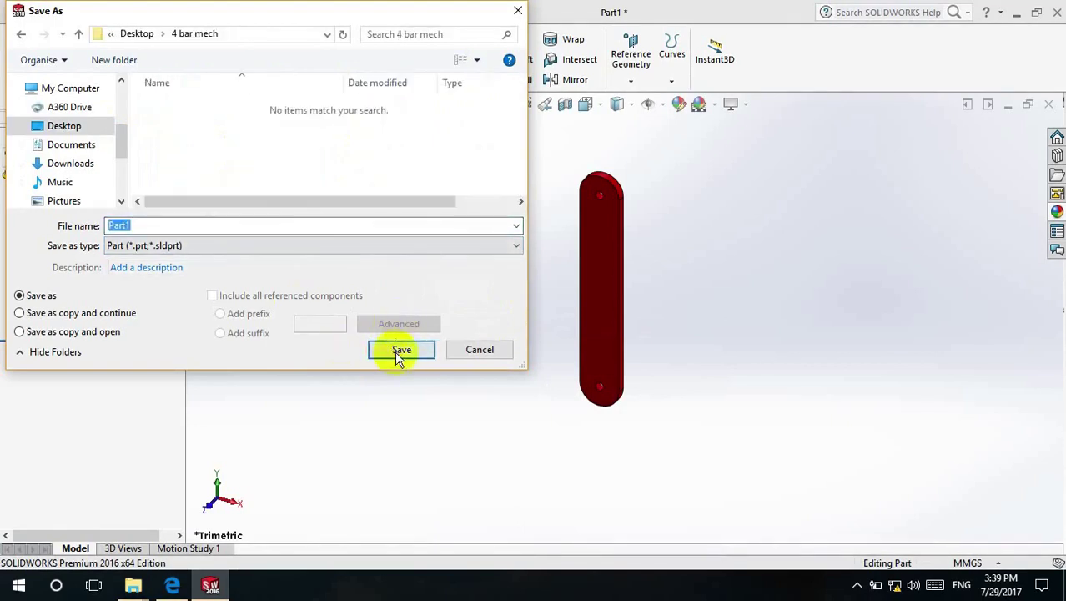
pyautogui.click(400, 351)
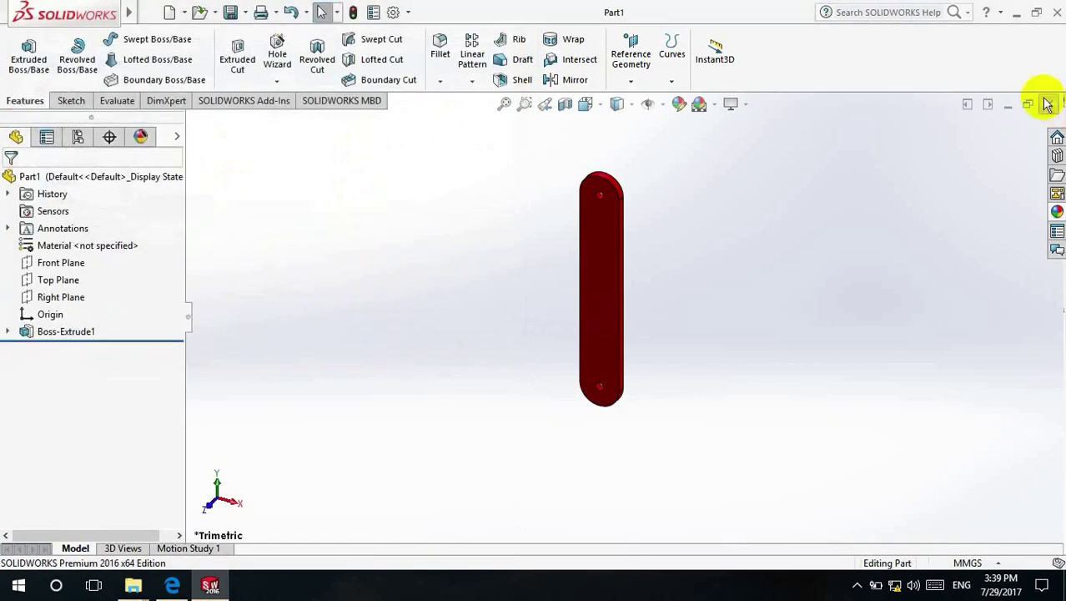
pyautogui.click(1048, 103)
# Create a new part document for the second link
pyautogui.click(150, 13)
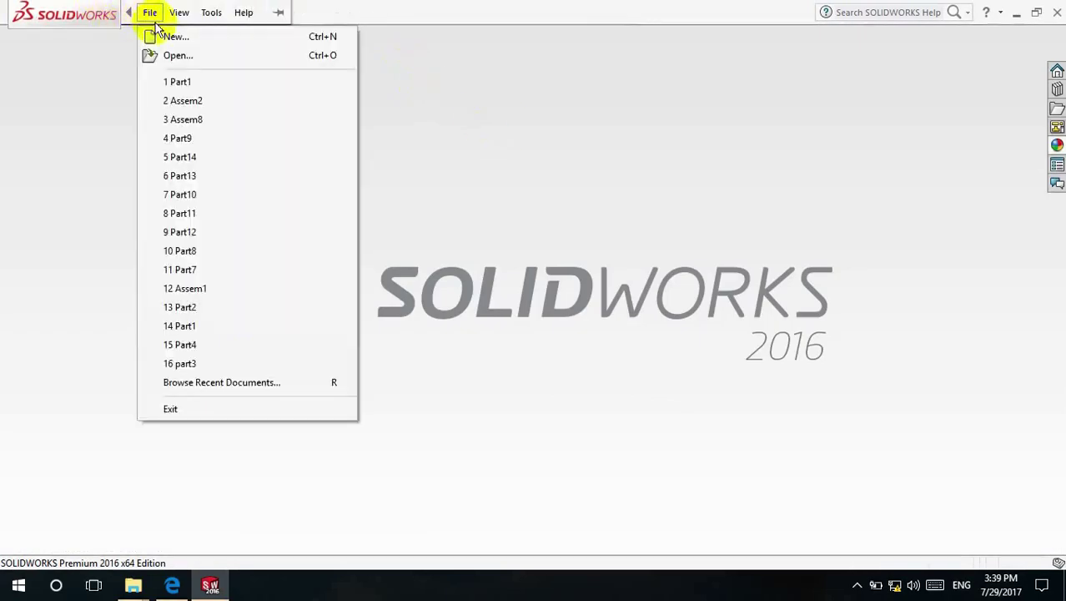
pyautogui.click(171, 37)
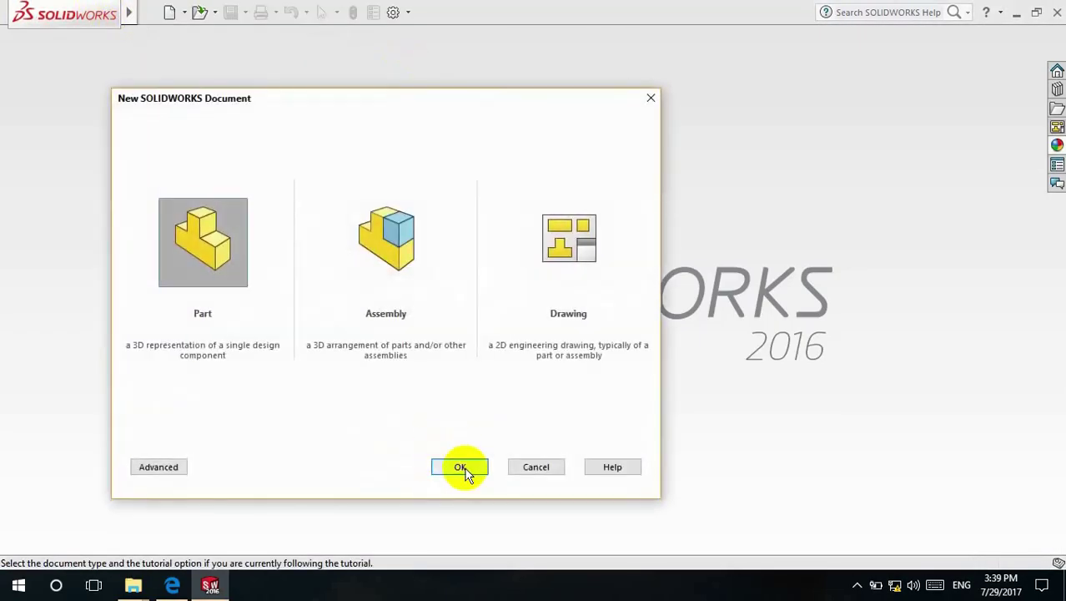
pyautogui.click(461, 469)
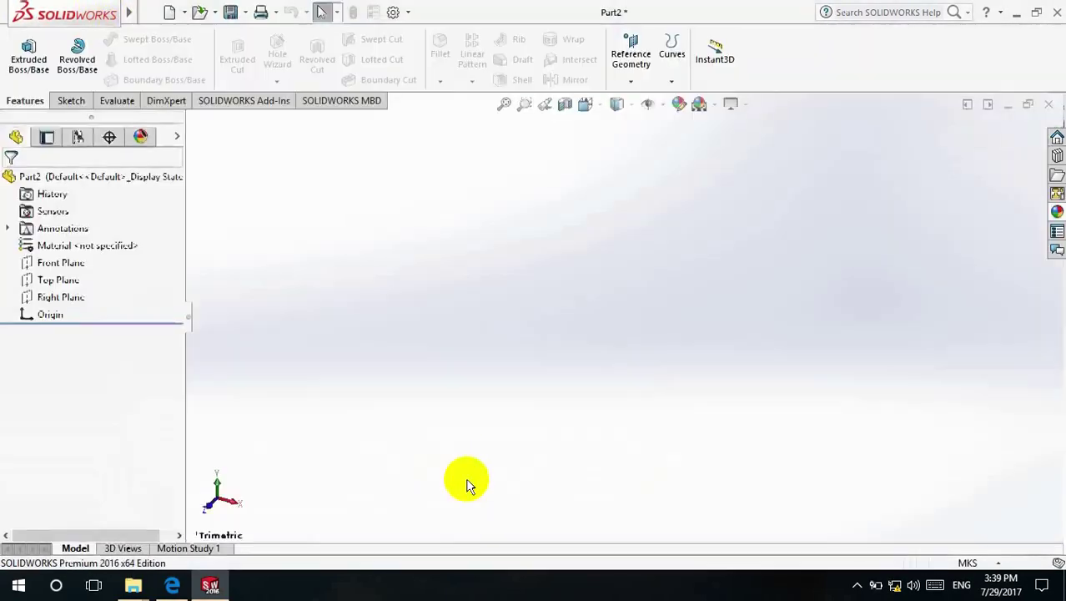
pyautogui.click(75, 264)
pyautogui.click(141, 242)
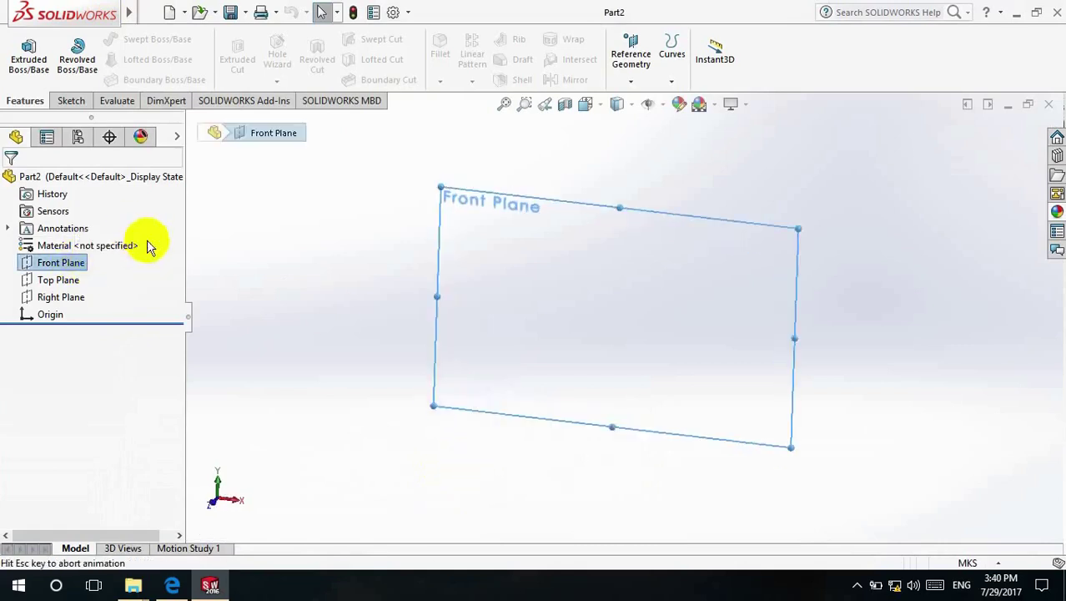
pyautogui.click(84, 100)
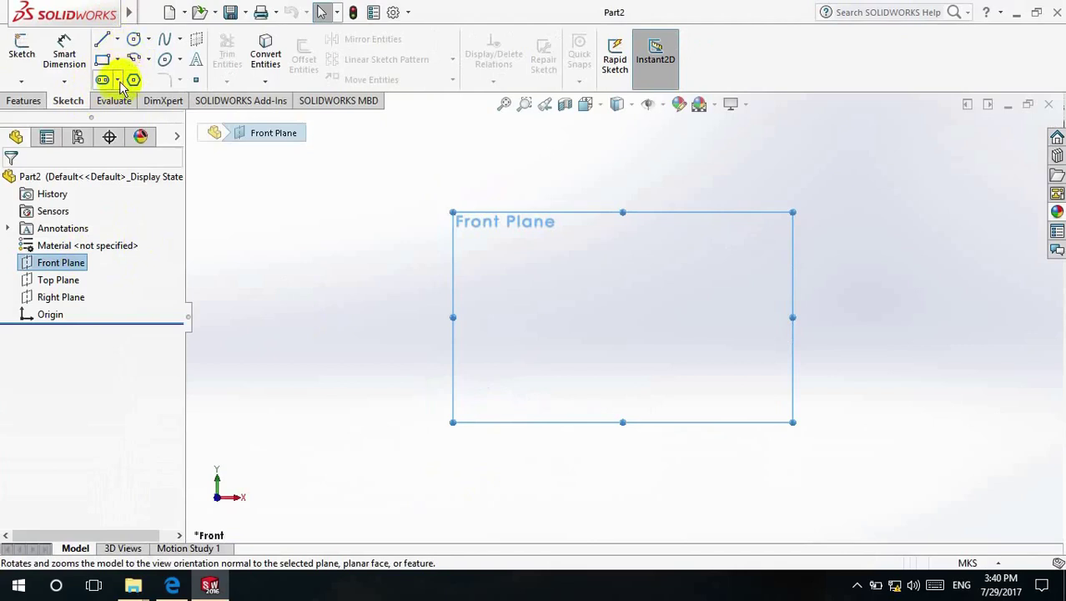
pyautogui.click(118, 81)
pyautogui.click(134, 101)
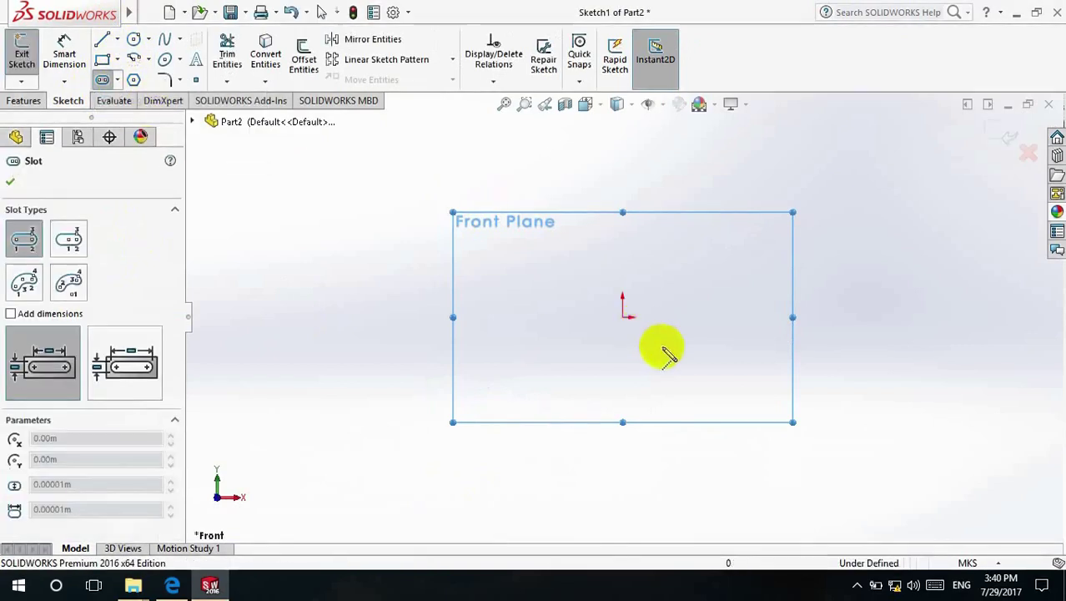
pyautogui.click(622, 317)
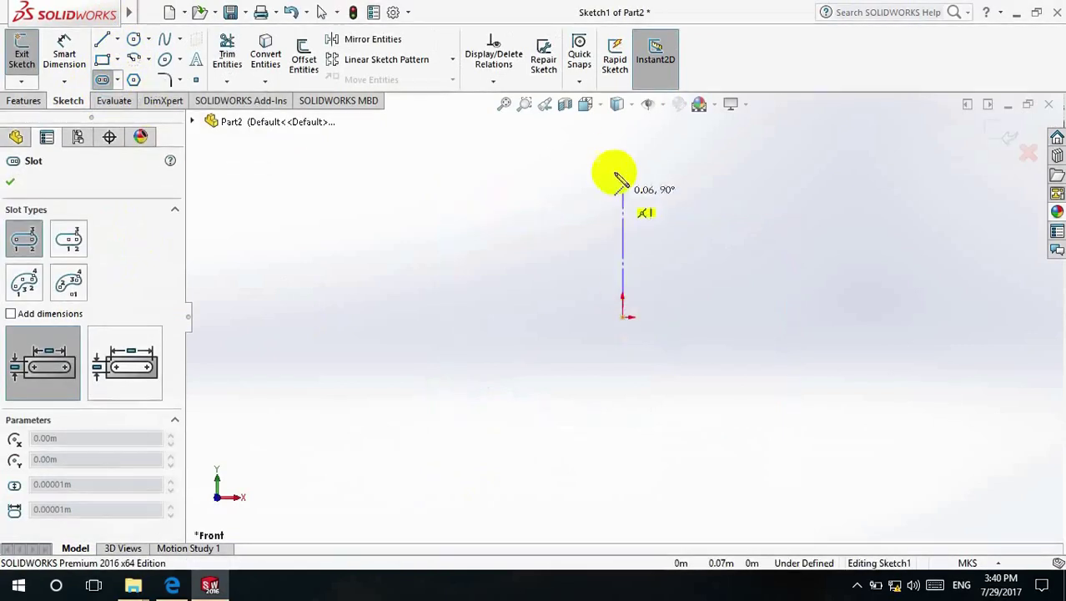
pyautogui.click(623, 146)
pyautogui.press('Escape')
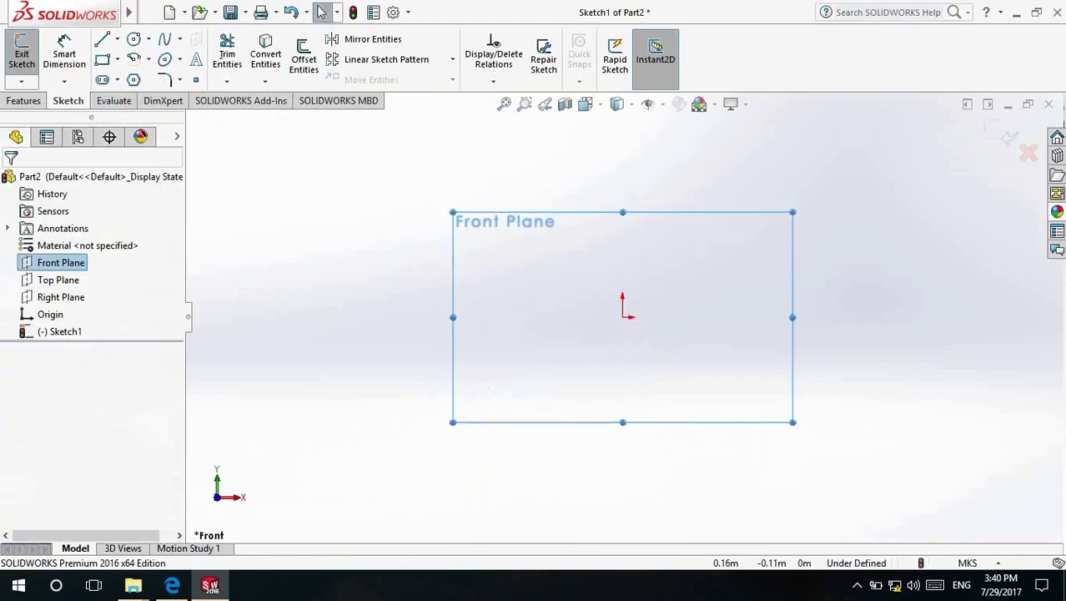
# Switch the document units to MMGS and sketch a vertical slot from the origin on the Top Plane, about 82 mm between centres and 14 mm wide
pyautogui.click(968, 562)
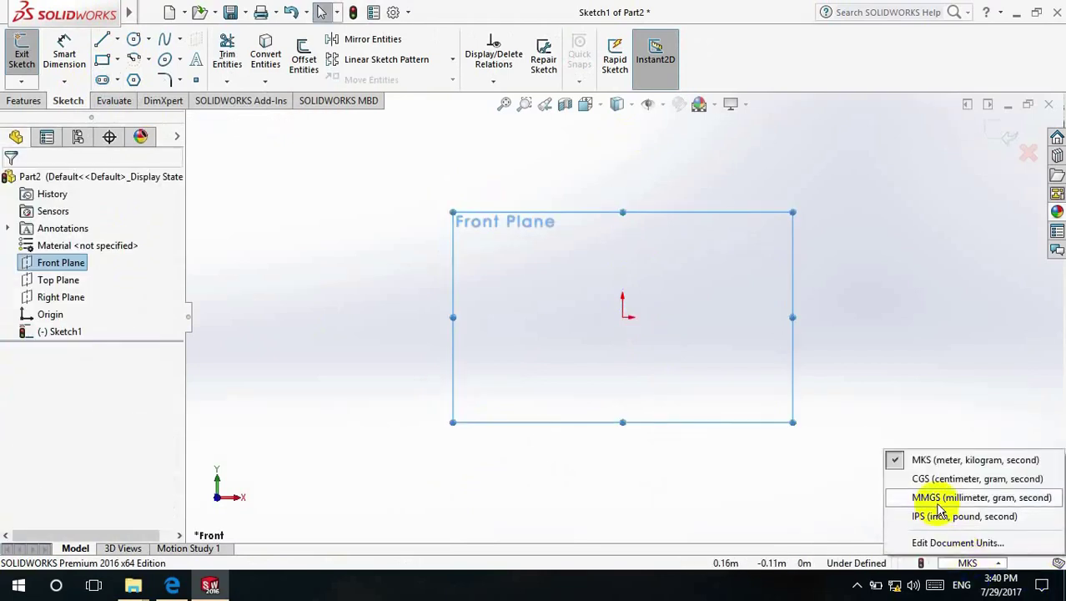
pyautogui.click(940, 498)
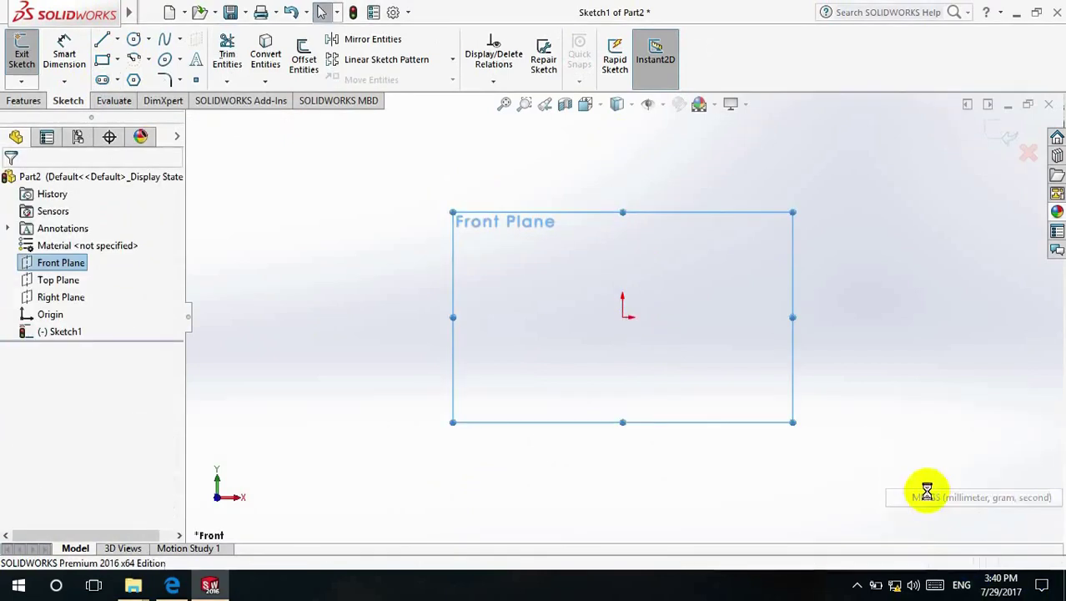
pyautogui.click(118, 80)
pyautogui.click(146, 97)
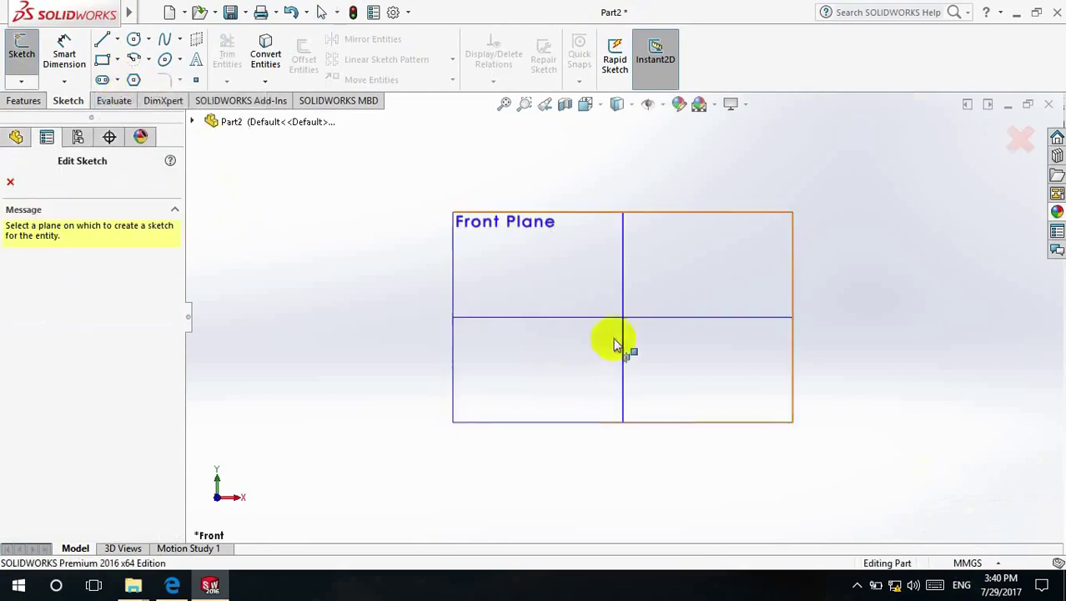
pyautogui.click(597, 318)
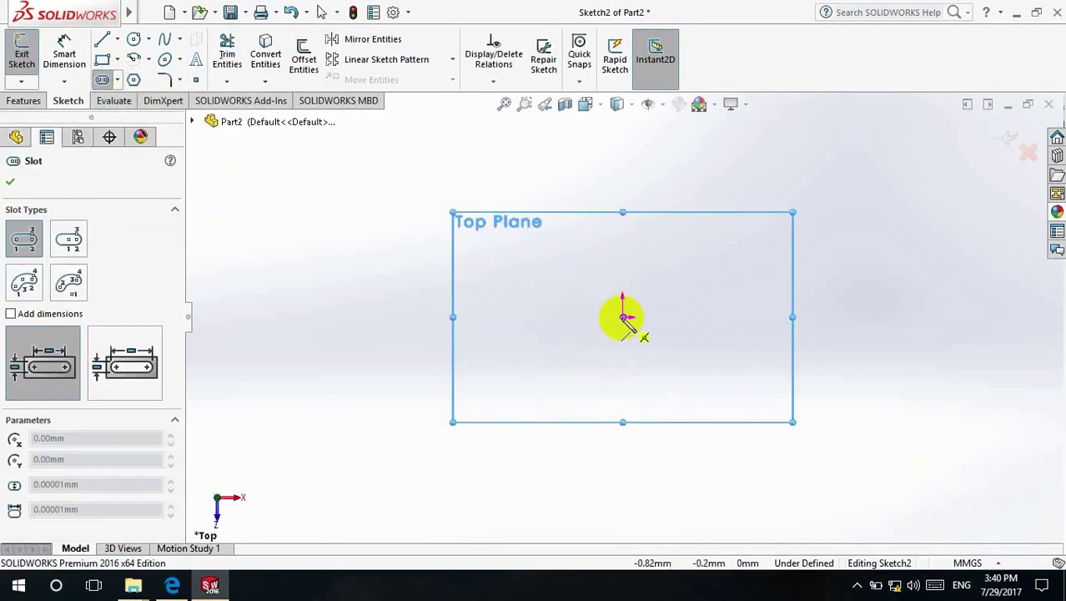
pyautogui.click(623, 314)
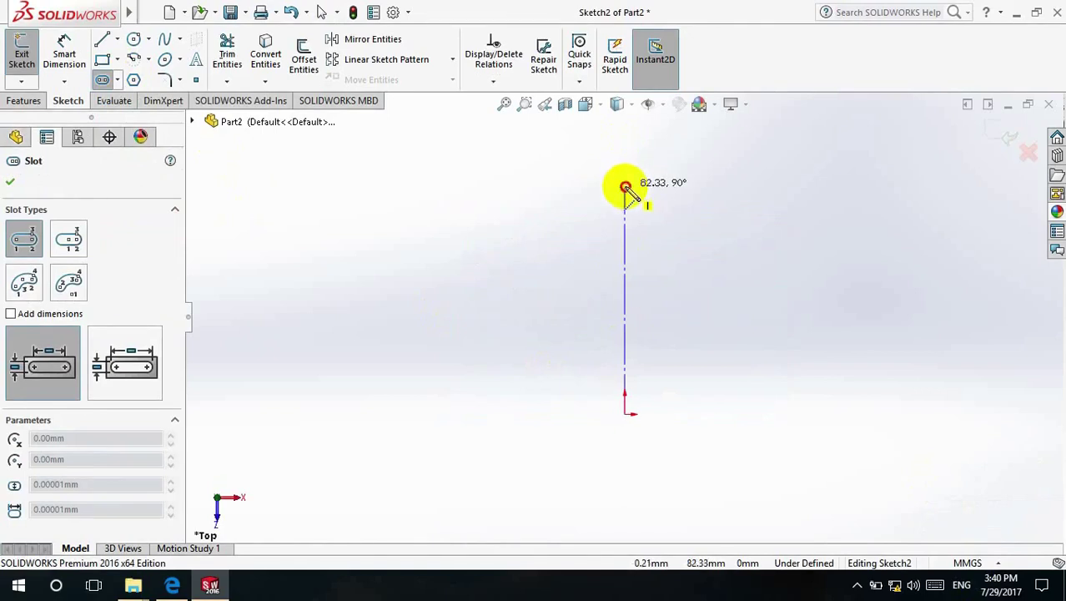
pyautogui.click(625, 185)
pyautogui.click(647, 192)
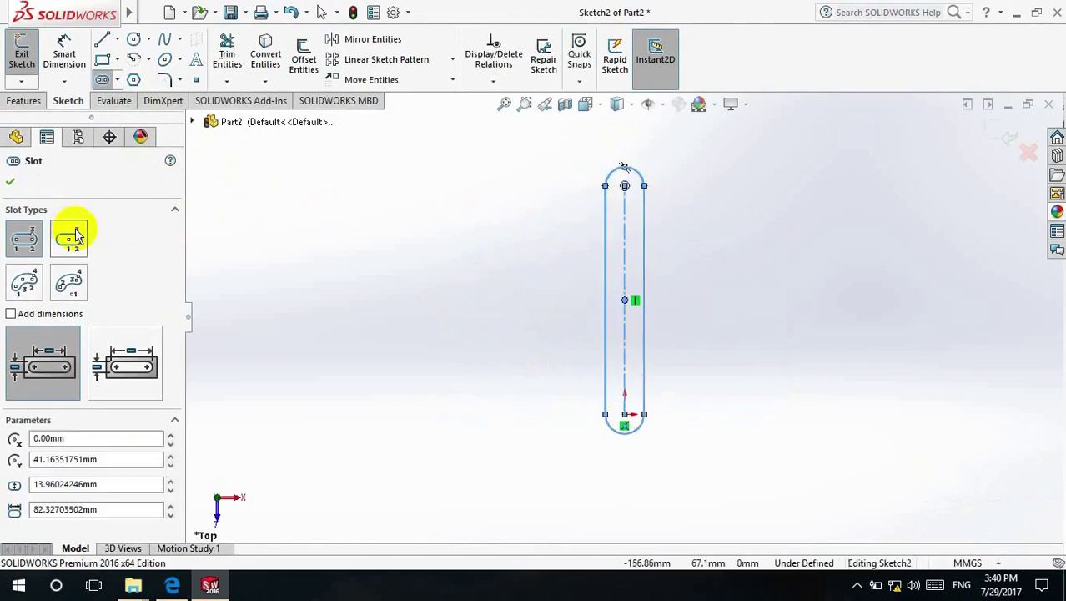
pyautogui.click(10, 181)
# Dimension the slot's straight side with a length of 120 mm
pyautogui.moveTo(54, 7)
pyautogui.click(64, 50)
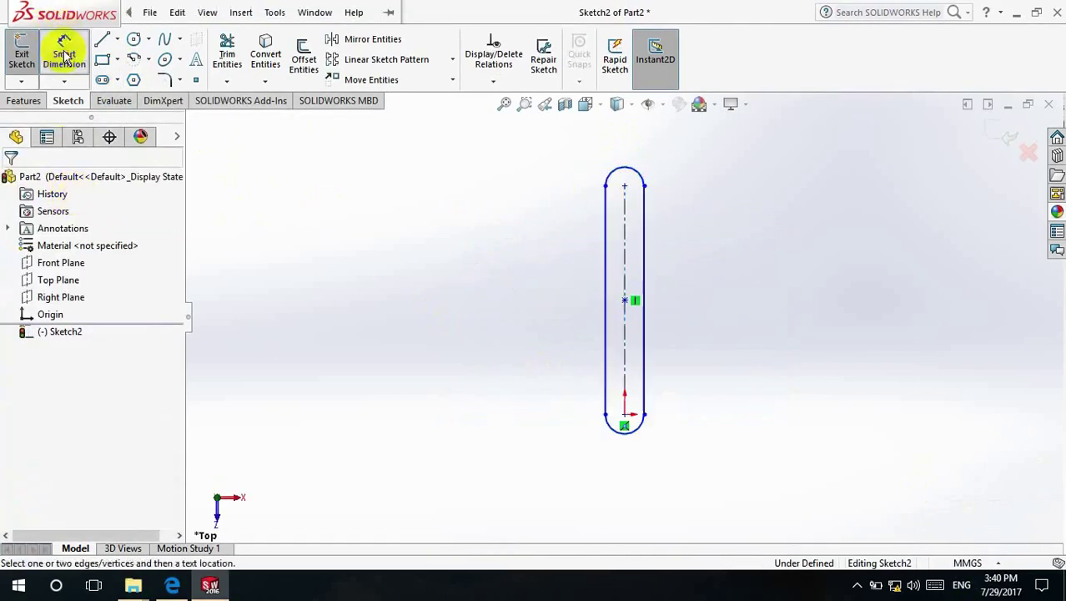
pyautogui.click(605, 283)
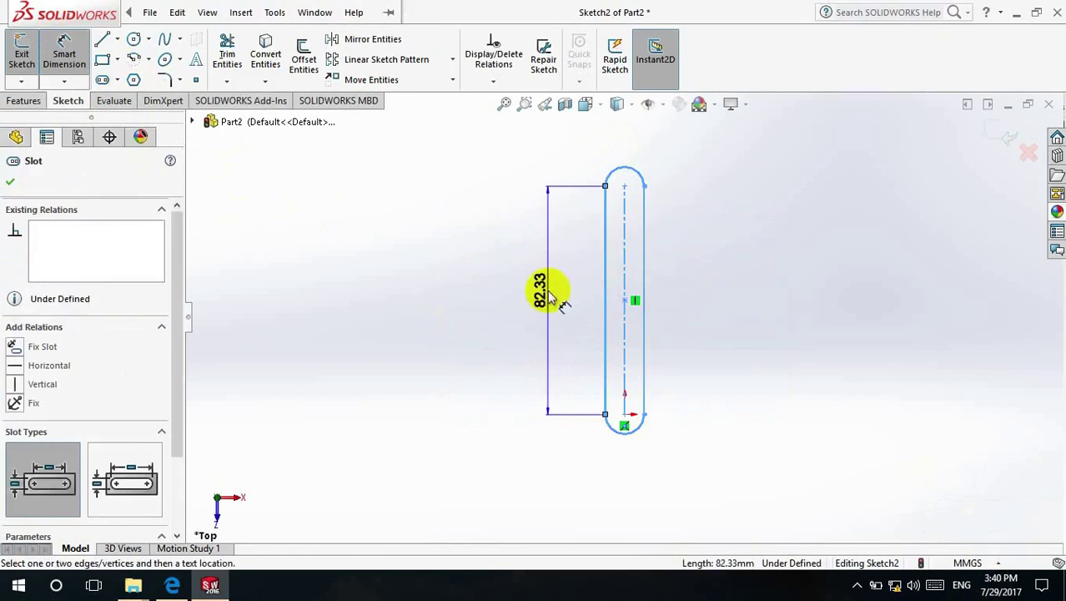
pyautogui.click(551, 292)
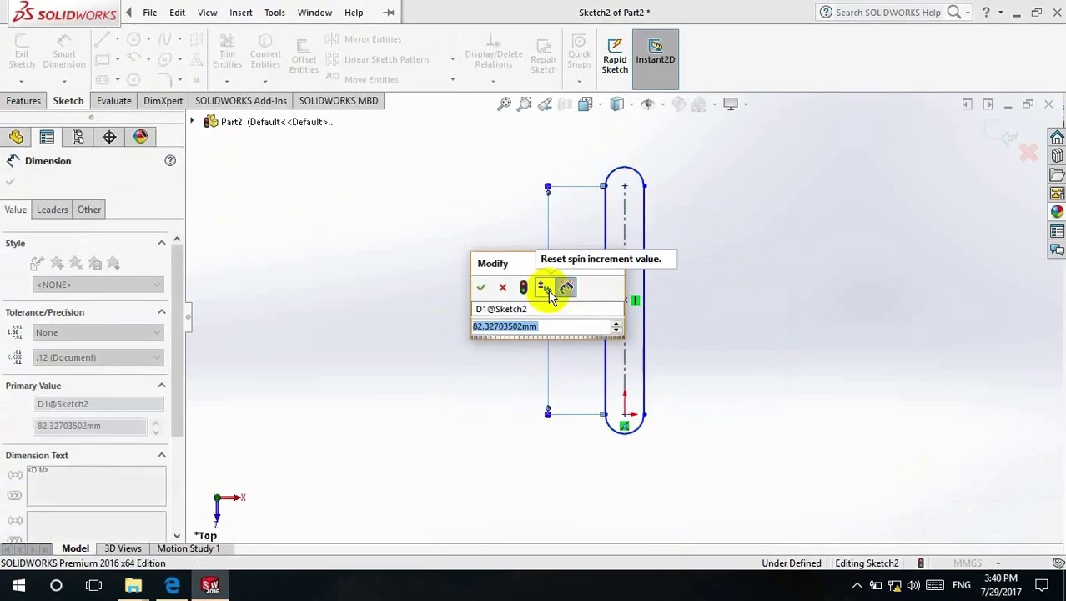
pyautogui.write('120')
pyautogui.press('Return')
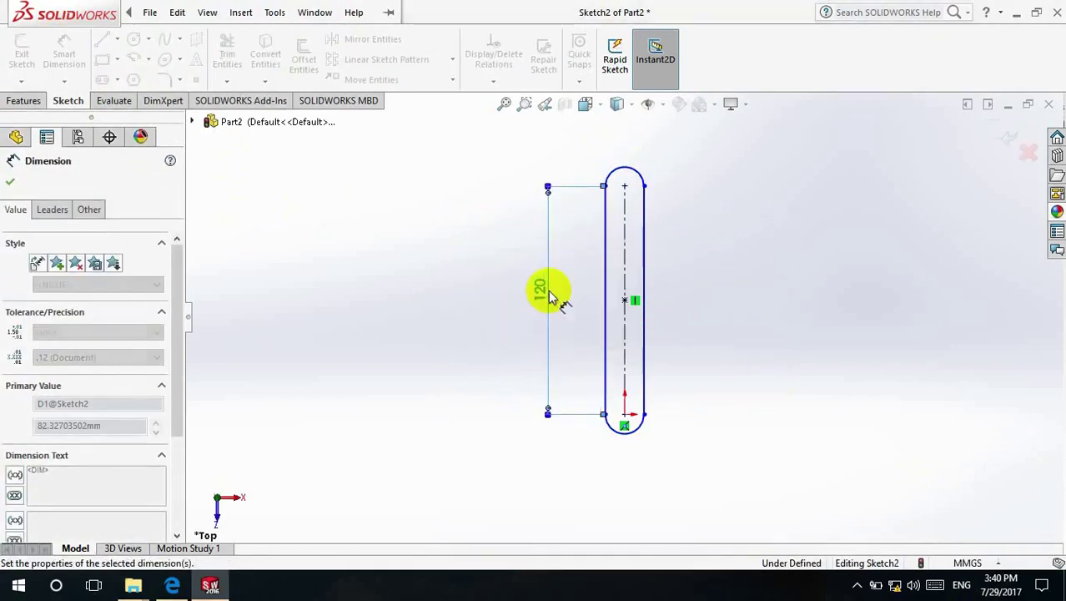
# Dimension the slot's lower end arc with a radius of 10 mm
pyautogui.click(634, 431)
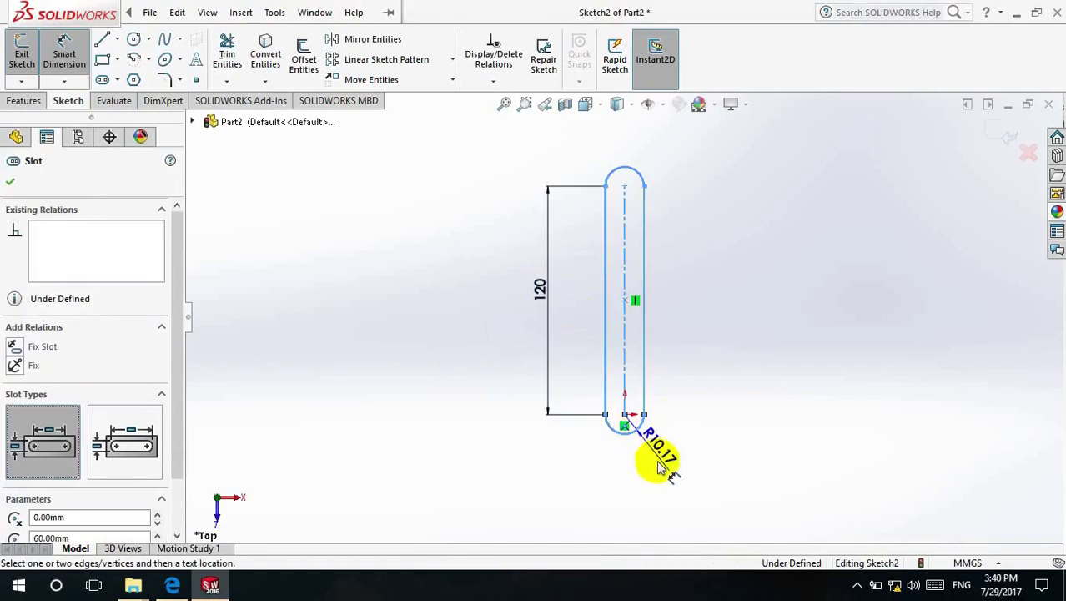
pyautogui.click(659, 491)
pyautogui.write('10')
pyautogui.press('Return')
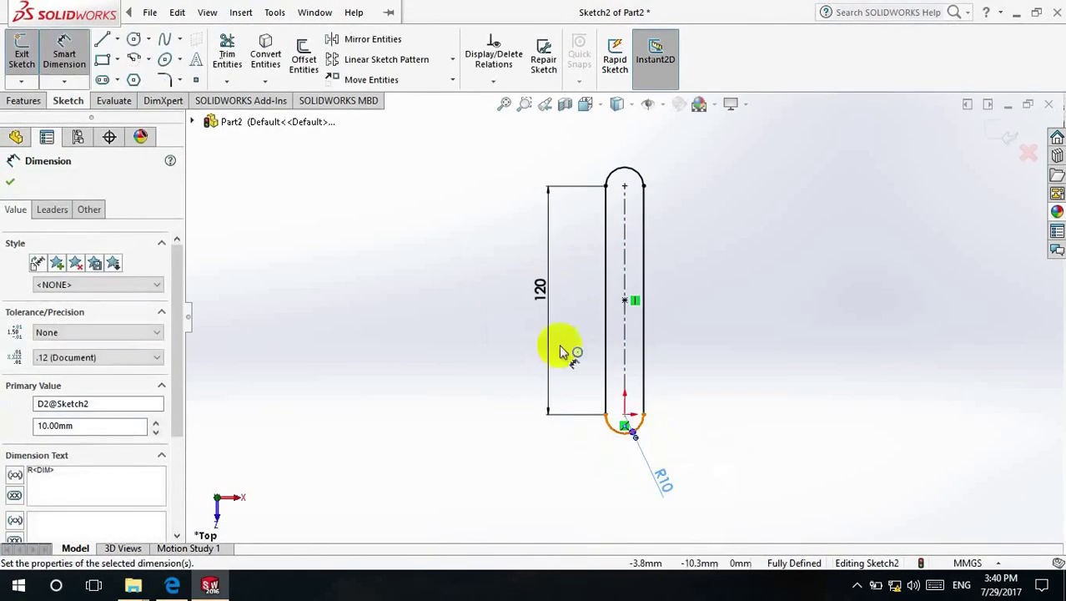
# Sketch one circle at the slot's upper arc centre and another at its lower arc centre, both inside the slot outline
pyautogui.click(274, 12)
pyautogui.click(133, 47)
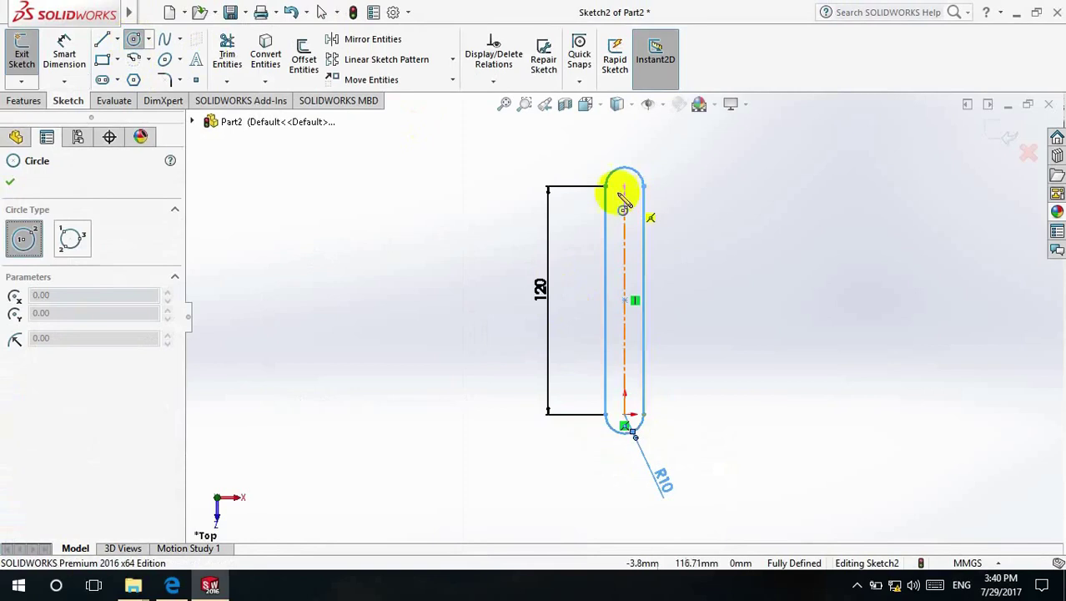
pyautogui.moveTo(626, 186); pyautogui.dragTo(634, 178)
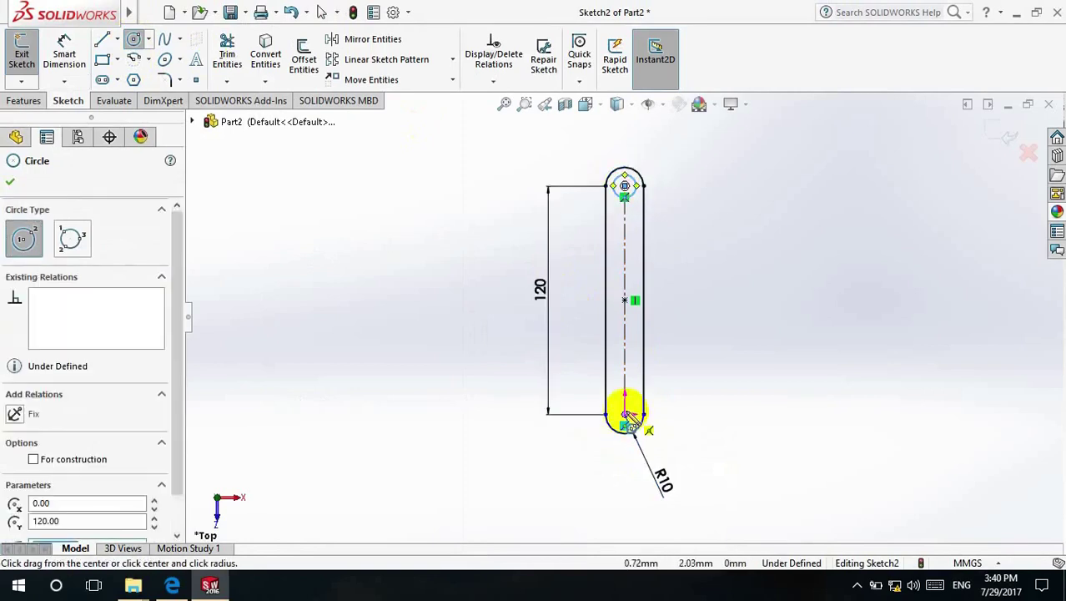
pyautogui.moveTo(625, 412); pyautogui.dragTo(623, 396)
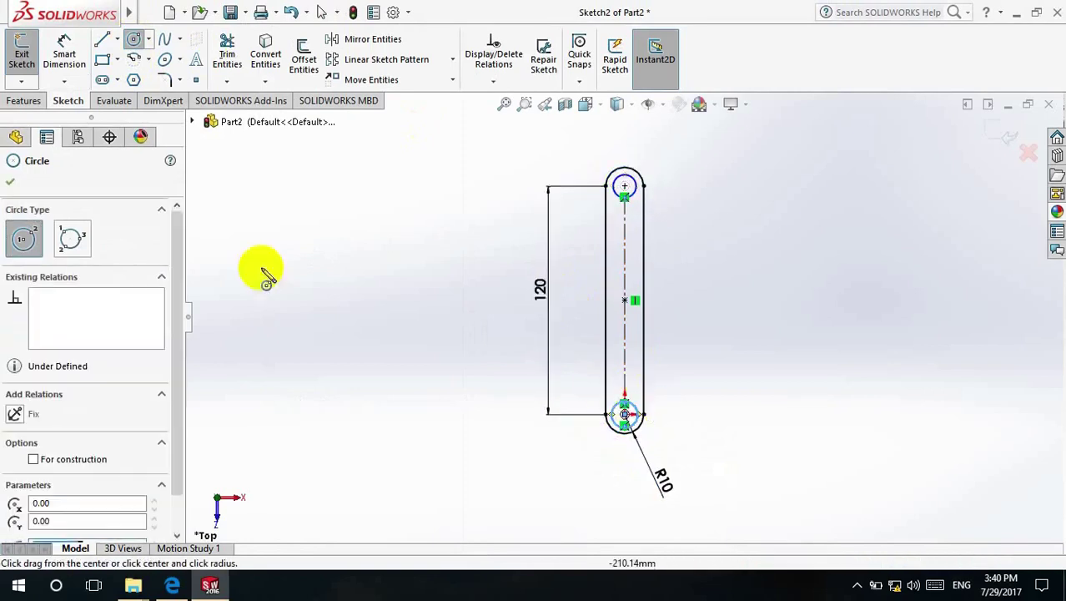
# Dimension the slot's lower circle and then its upper circle, each with a diameter of 4 mm
pyautogui.click(9, 184)
pyautogui.click(64, 53)
pyautogui.click(639, 181)
pyautogui.click(699, 164)
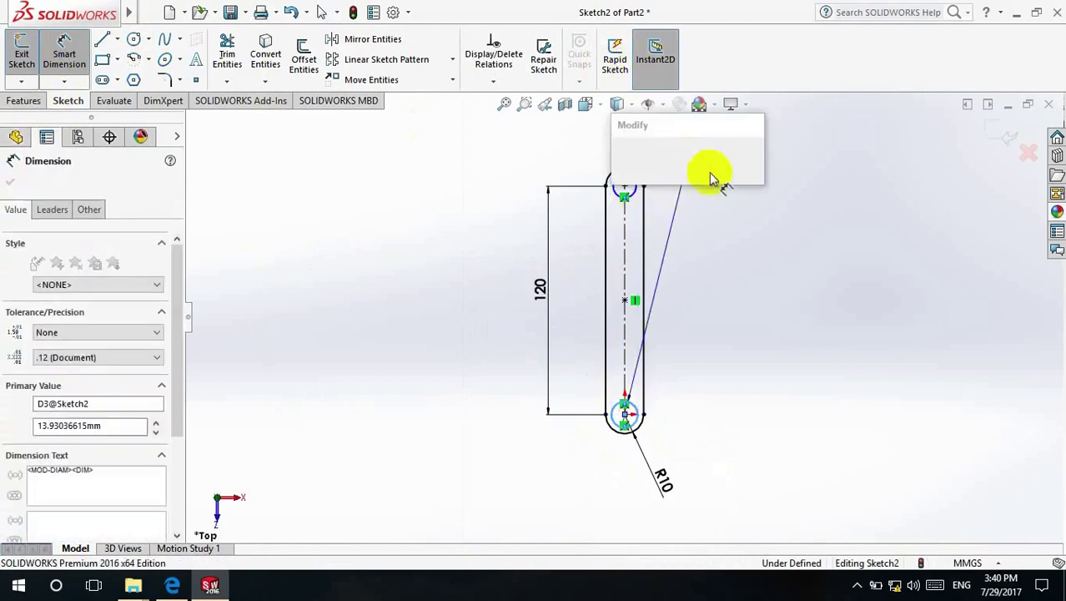
pyautogui.write('4')
pyautogui.press('Return')
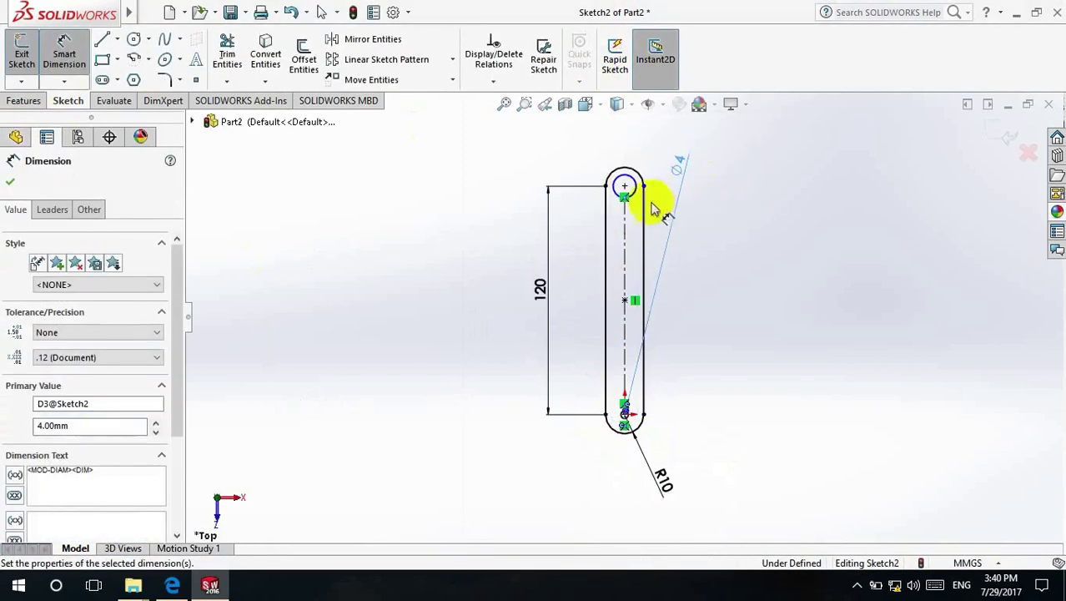
pyautogui.click(636, 196)
pyautogui.click(712, 225)
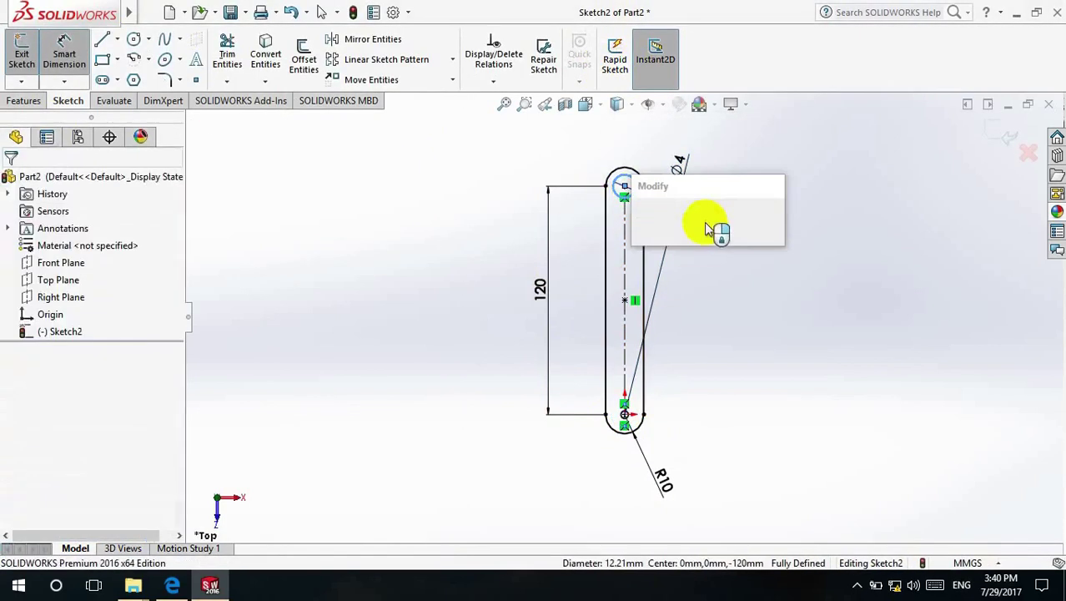
pyautogui.press('Return')
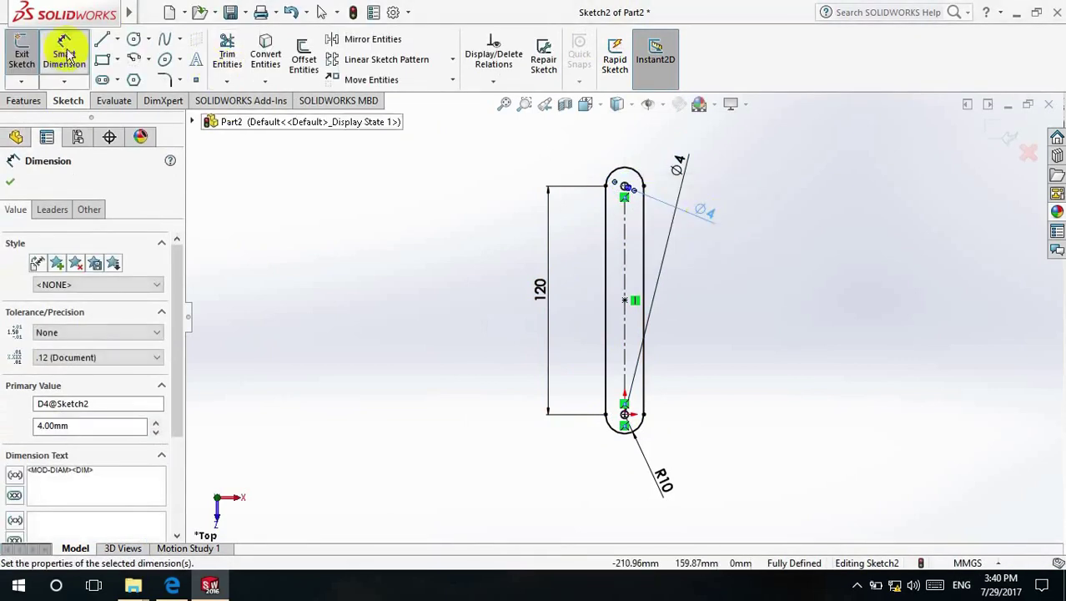
pyautogui.click(11, 181)
# Extrude the slot profile with its two holes 4 mm and colour the extruded bar yellow
pyautogui.click(21, 101)
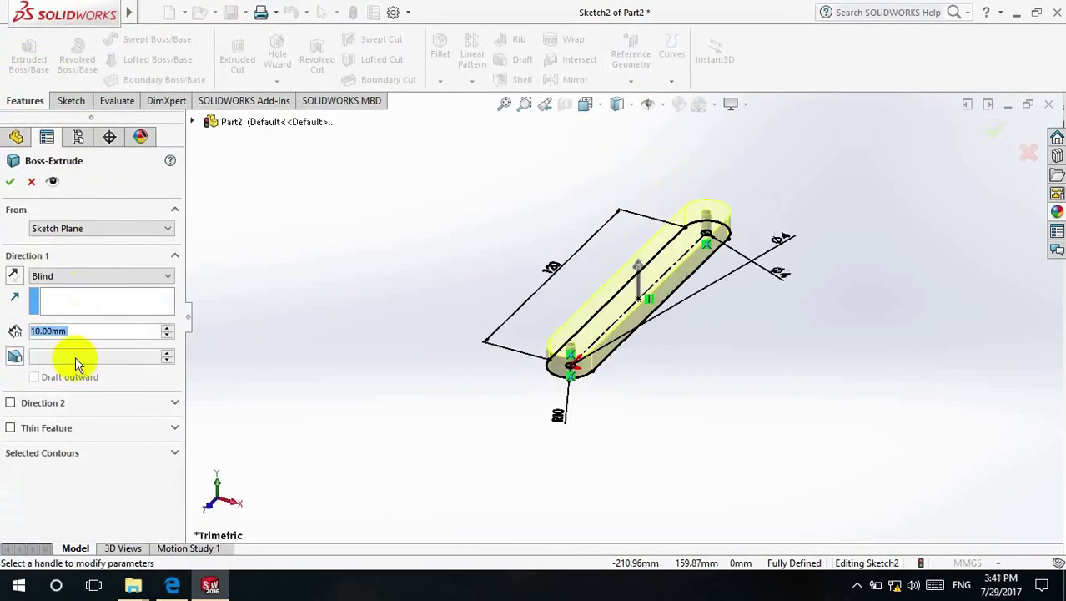
pyautogui.write('4')
pyautogui.press('Return')
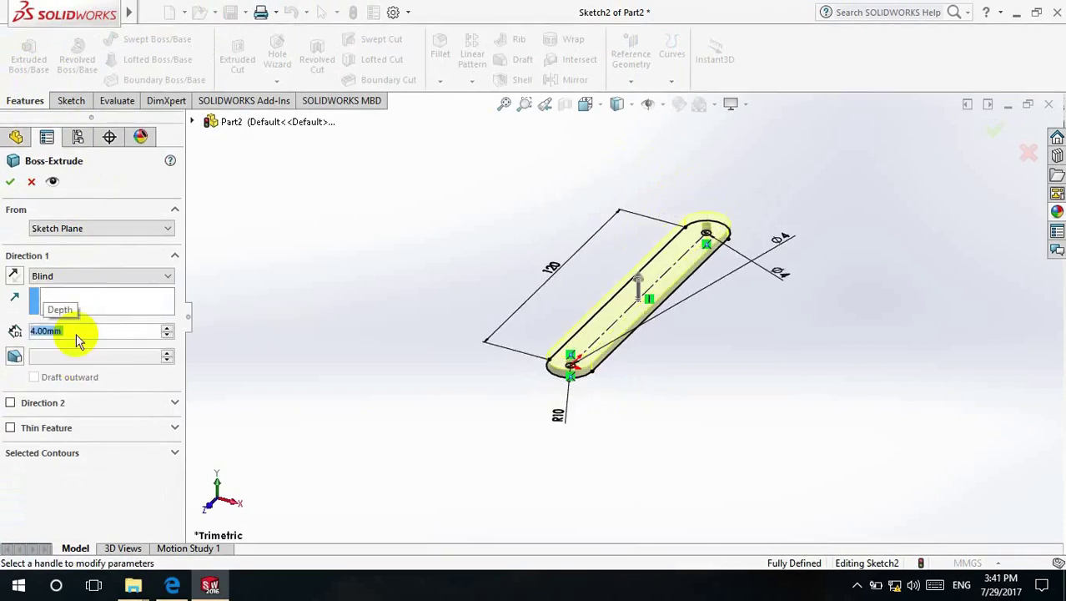
pyautogui.click(8, 181)
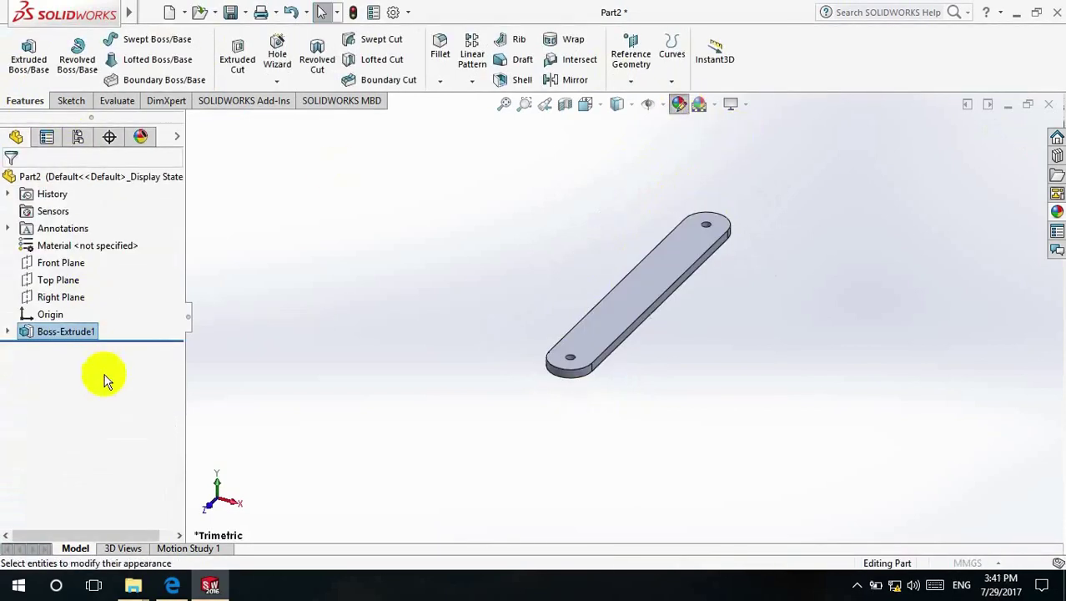
pyautogui.click(72, 502)
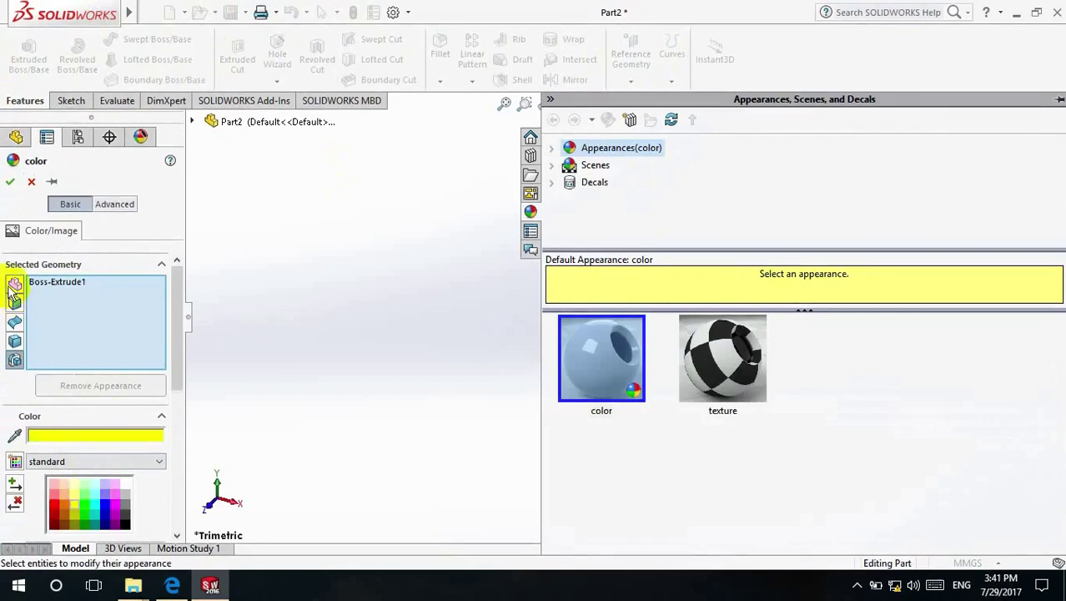
pyautogui.click(361, 256)
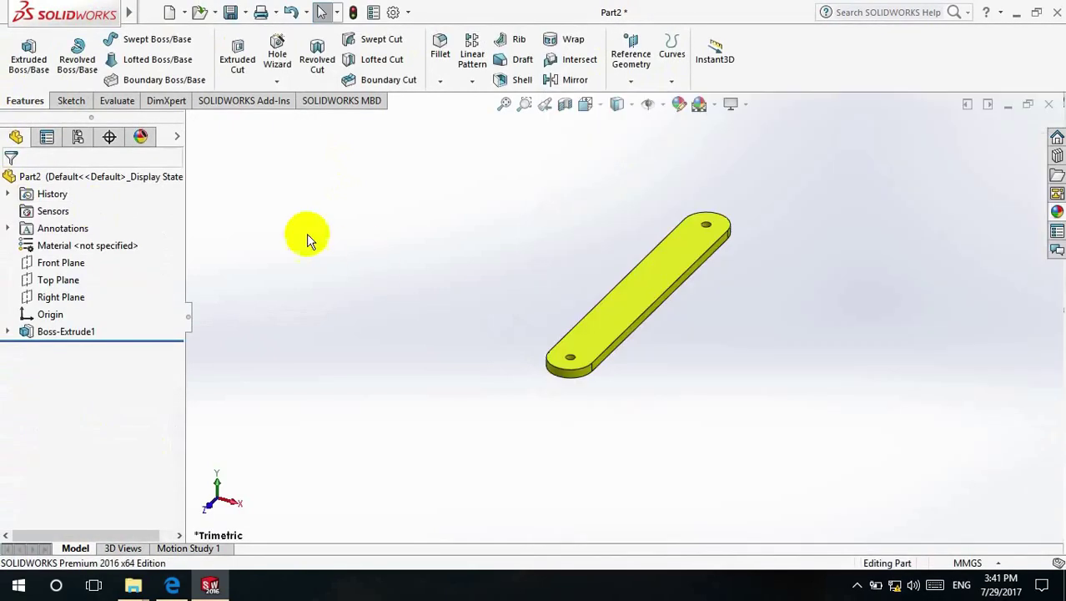
# Save the yellow bar as Part2 in the 4 bar mech folder and close the document
pyautogui.click(246, 13)
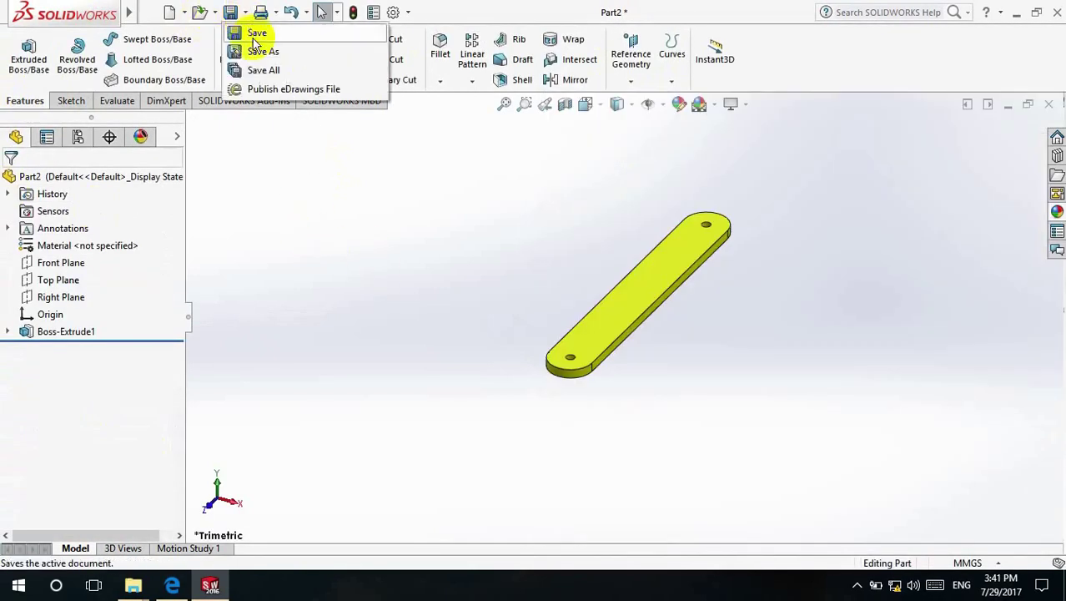
pyautogui.click(259, 52)
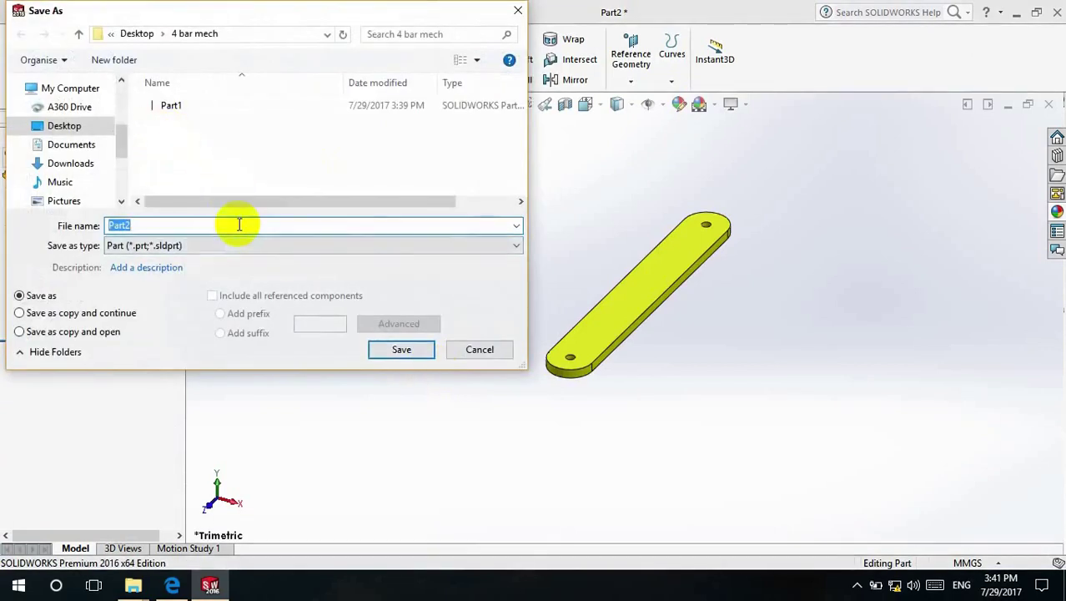
pyautogui.click(401, 350)
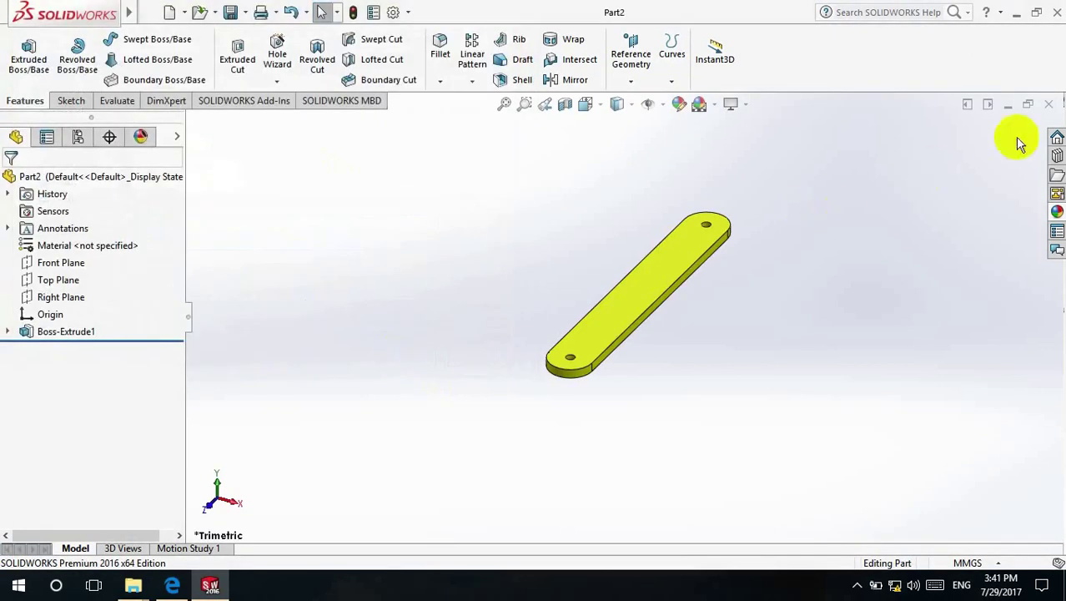
pyautogui.click(1049, 106)
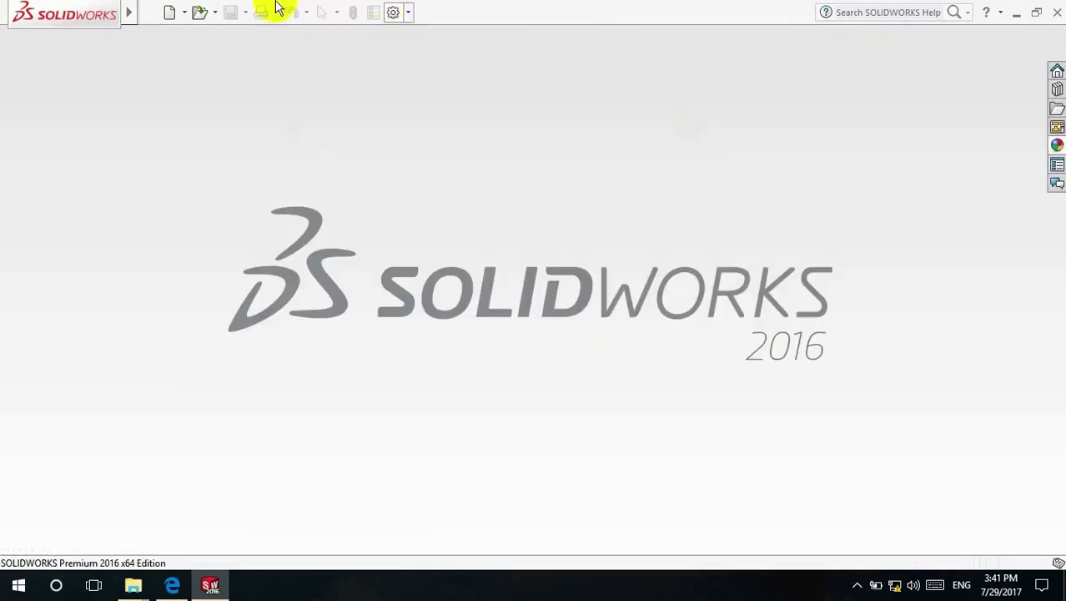
# Start a new part document and orient the view normal to the Front Plane
pyautogui.click(192, 35)
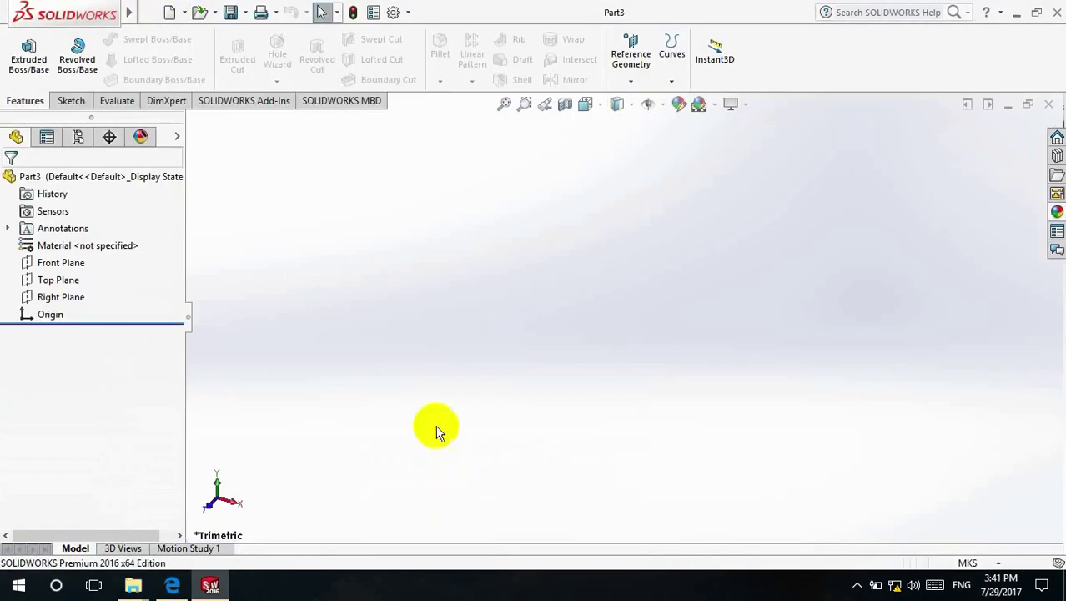
pyautogui.click(60, 263)
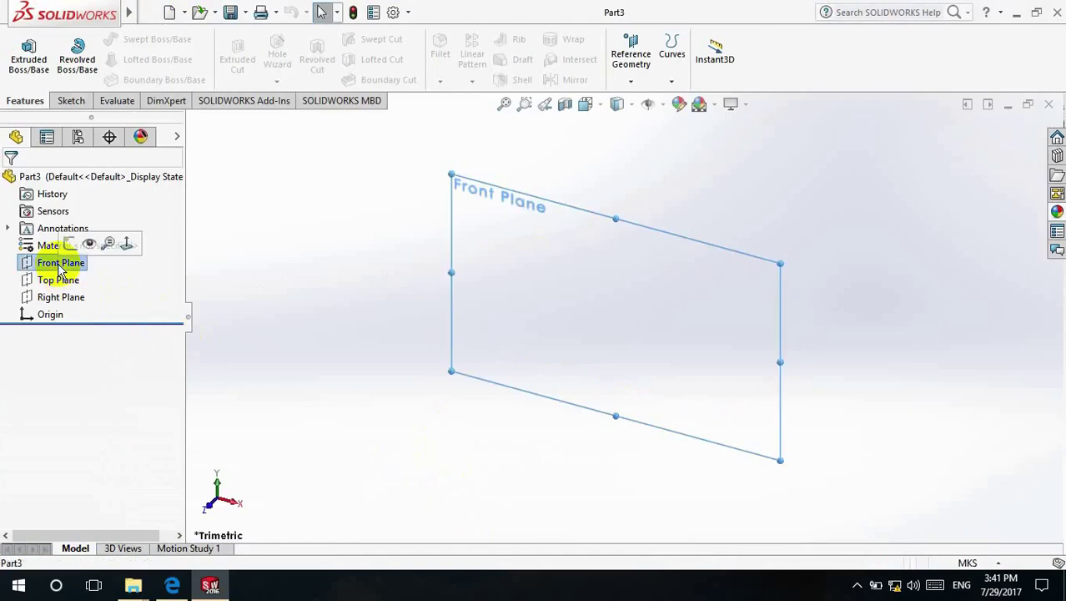
pyautogui.click(119, 250)
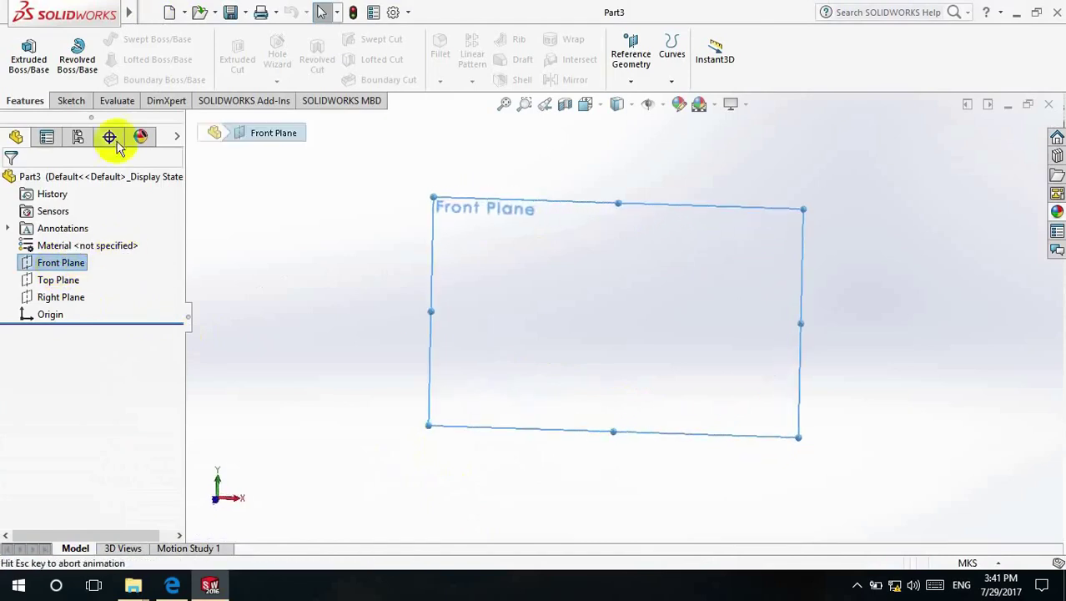
pyautogui.click(71, 100)
pyautogui.click(119, 80)
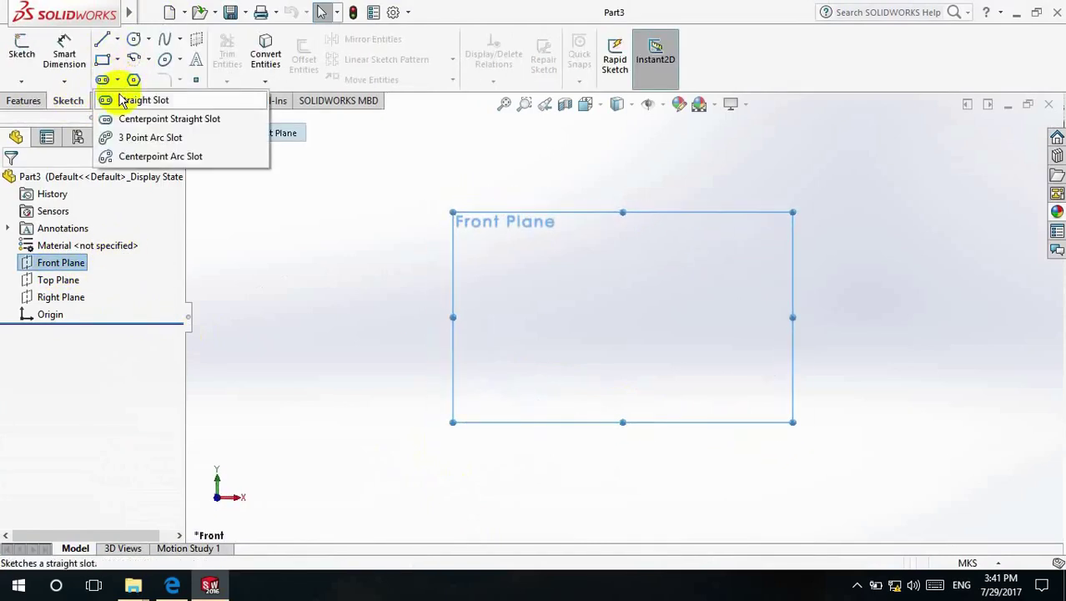
pyautogui.click(137, 100)
pyautogui.click(622, 317)
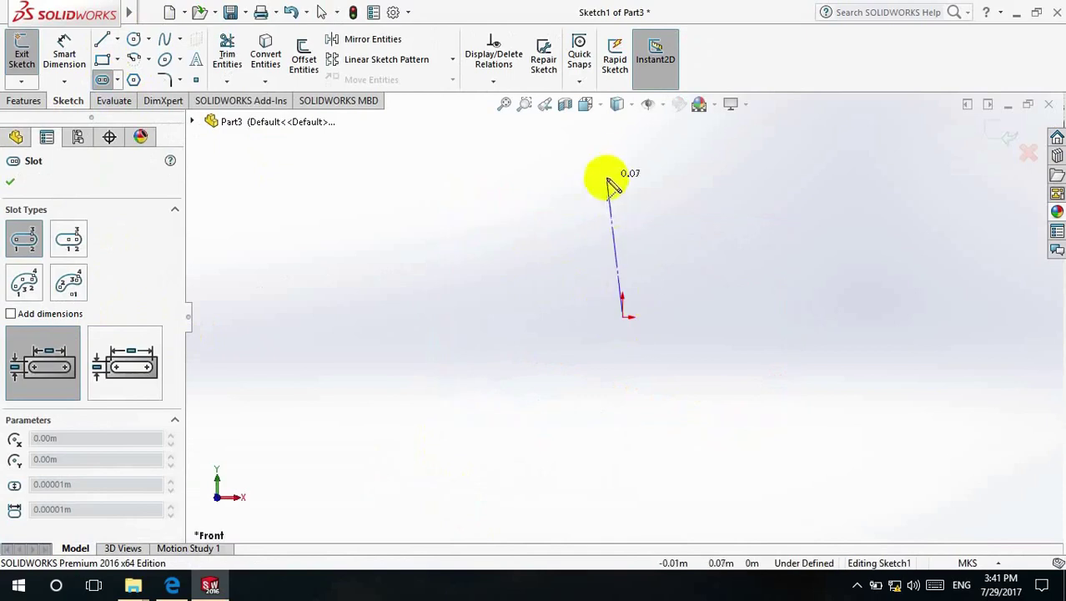
pyautogui.click(623, 136)
pyautogui.click(634, 143)
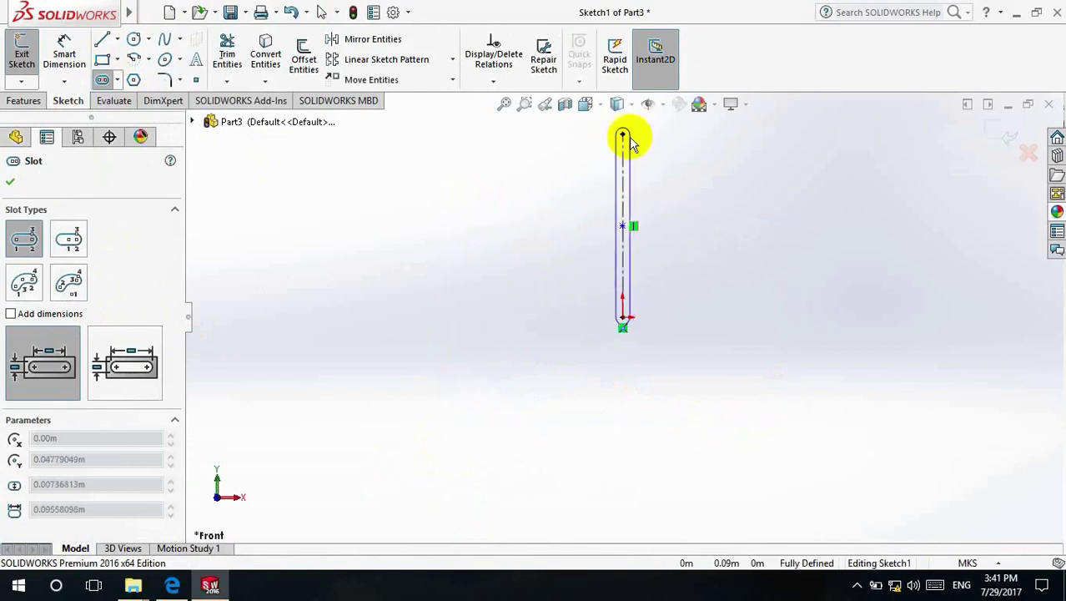
pyautogui.hotkey('ctrl', 'z')
# Switch the document units to MMGS and sketch a vertical straight slot from the origin on the Front Plane, about 97 mm between centres and 13 mm wide
pyautogui.click(955, 563)
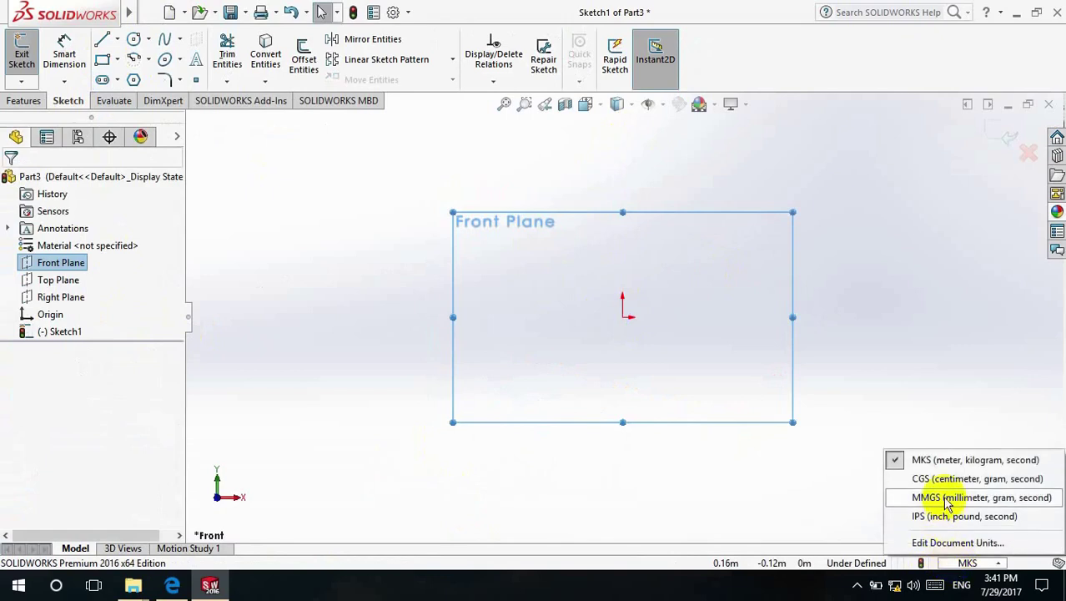
pyautogui.click(943, 497)
pyautogui.hotkey('ctrl', 'z')
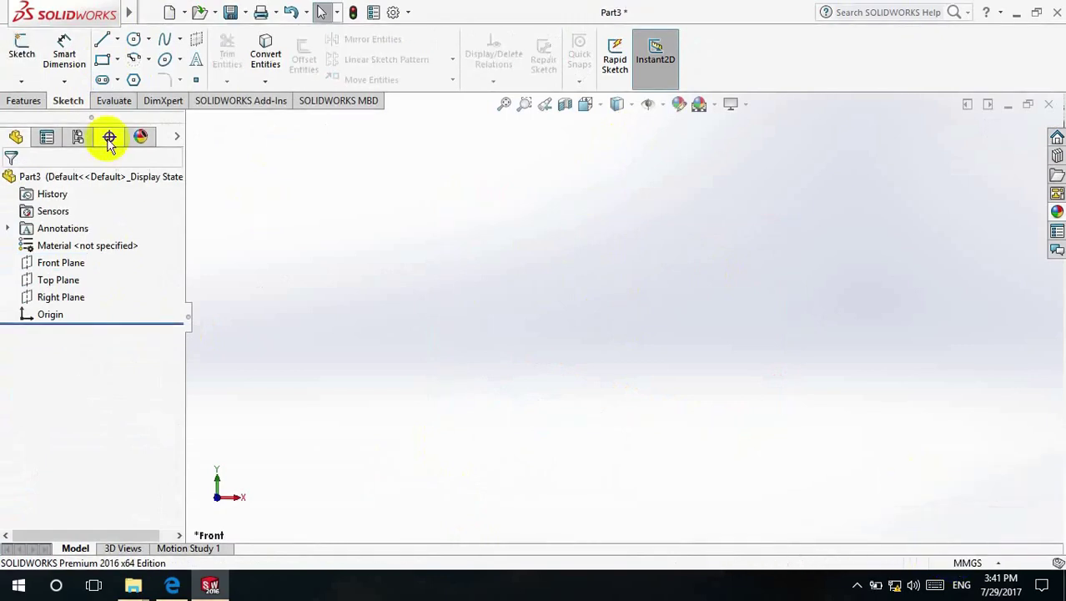
pyautogui.click(103, 81)
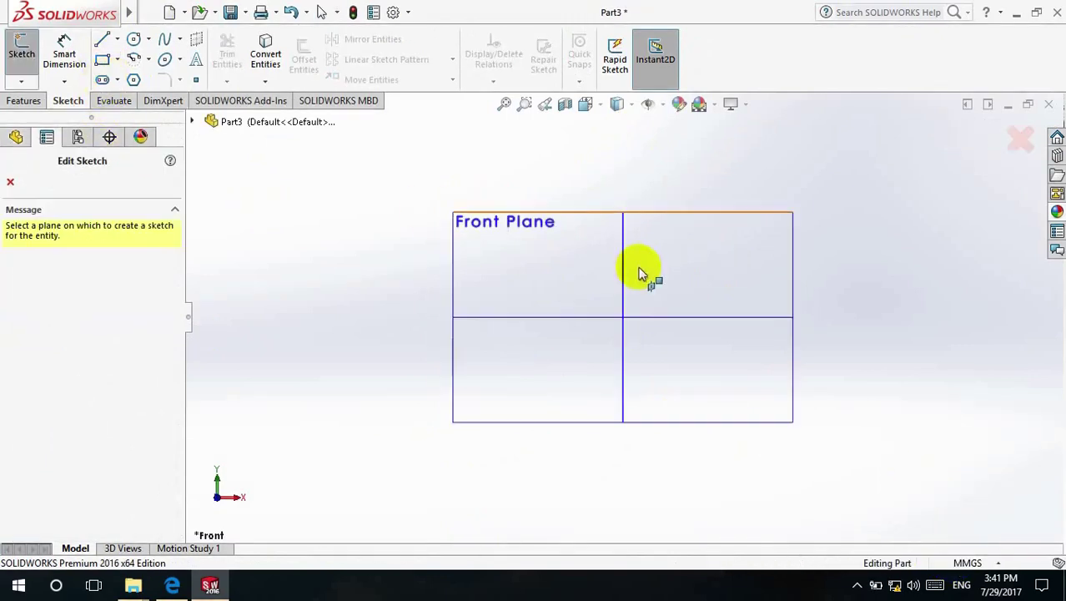
pyautogui.click(558, 221)
pyautogui.click(622, 316)
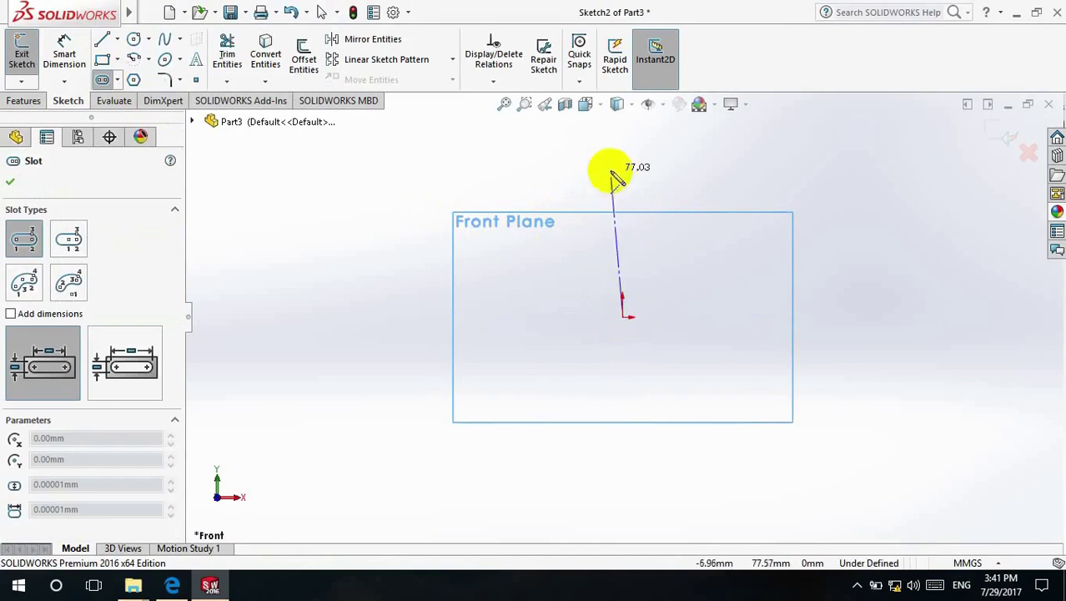
pyautogui.click(622, 134)
pyautogui.click(634, 135)
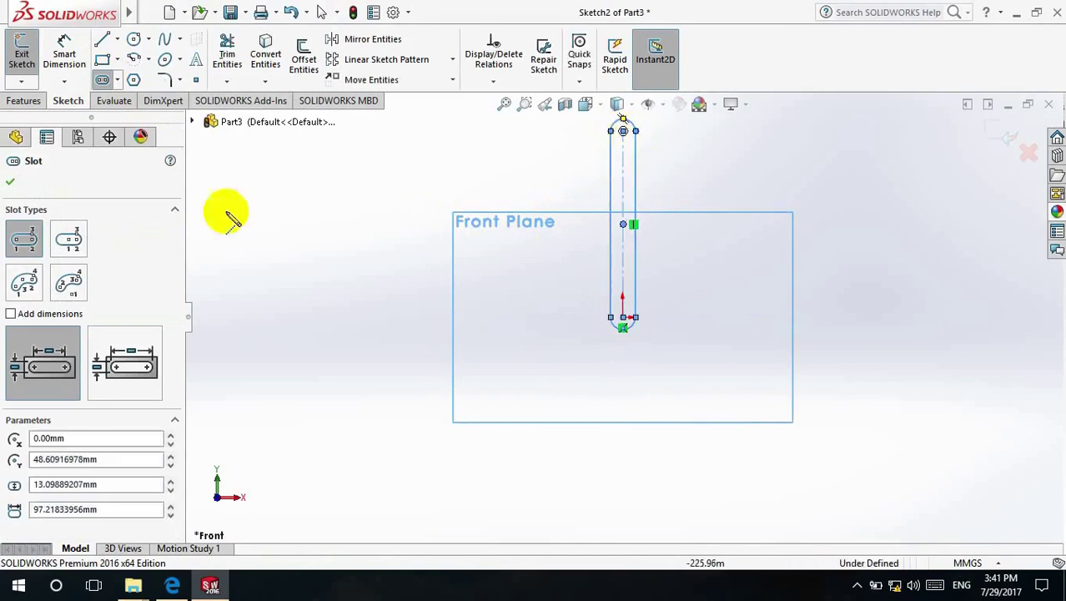
pyautogui.click(10, 183)
# Dimension the slot's straight side with a length of 120 mm
pyautogui.click(65, 50)
pyautogui.click(639, 250)
pyautogui.click(666, 245)
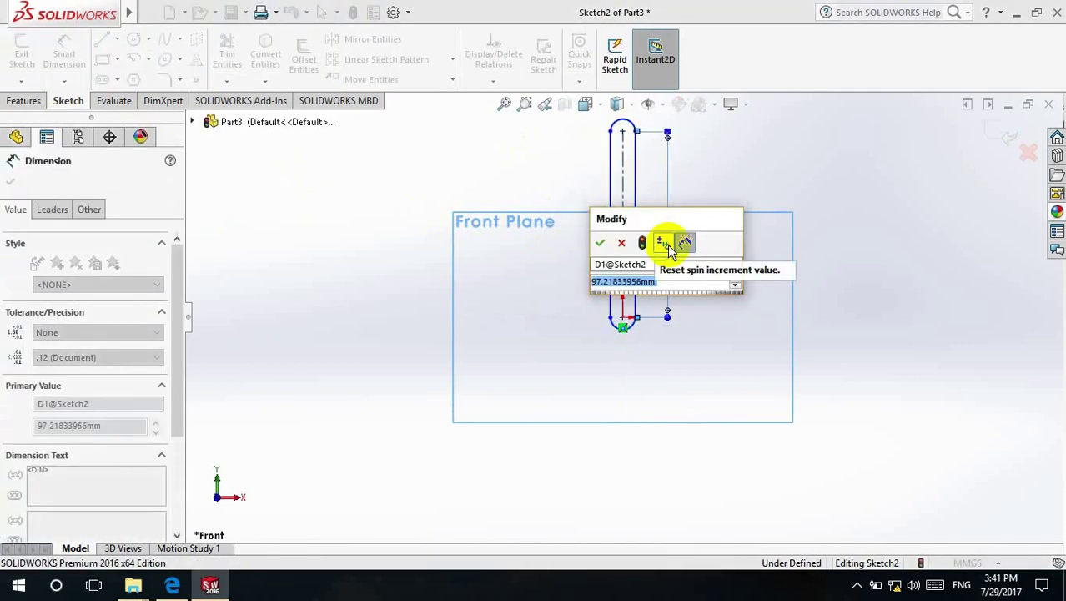
pyautogui.write('120')
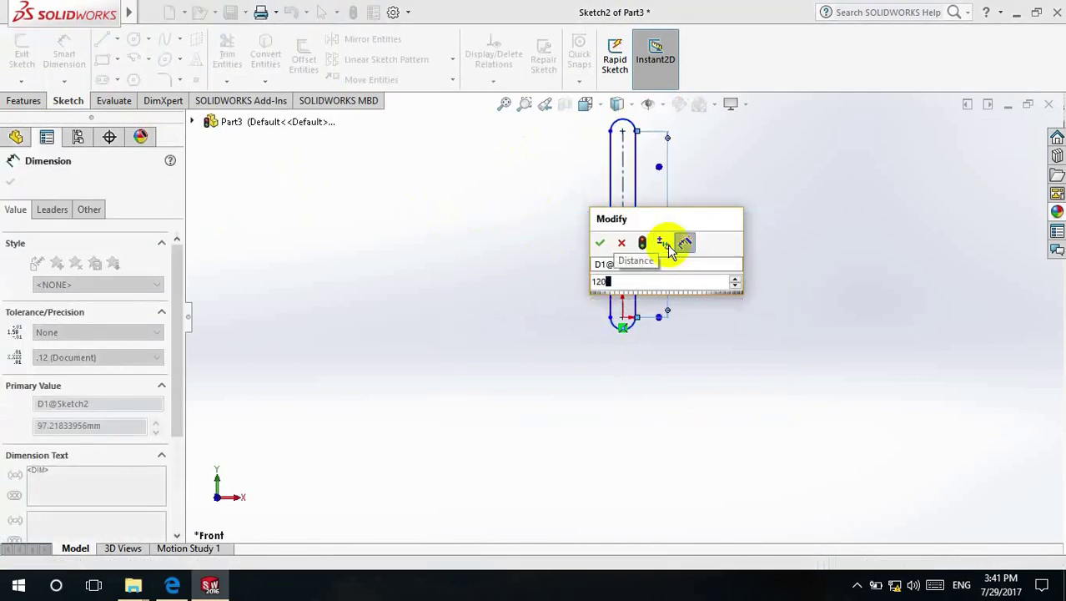
pyautogui.press('Return')
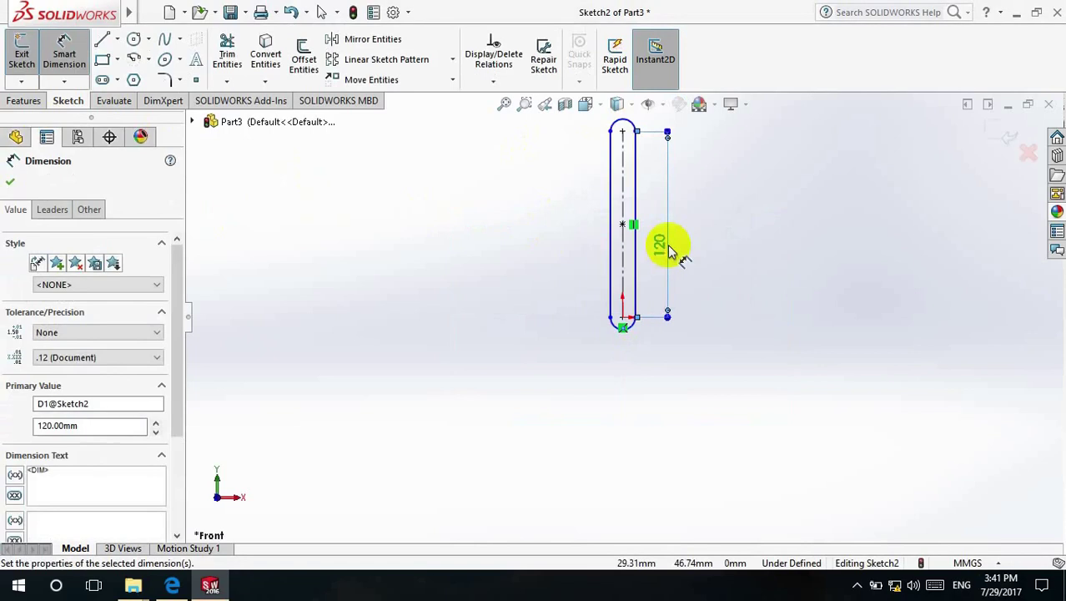
# Dimension the slot's lower end arc with a radius of 10 mm
pyautogui.click(634, 328)
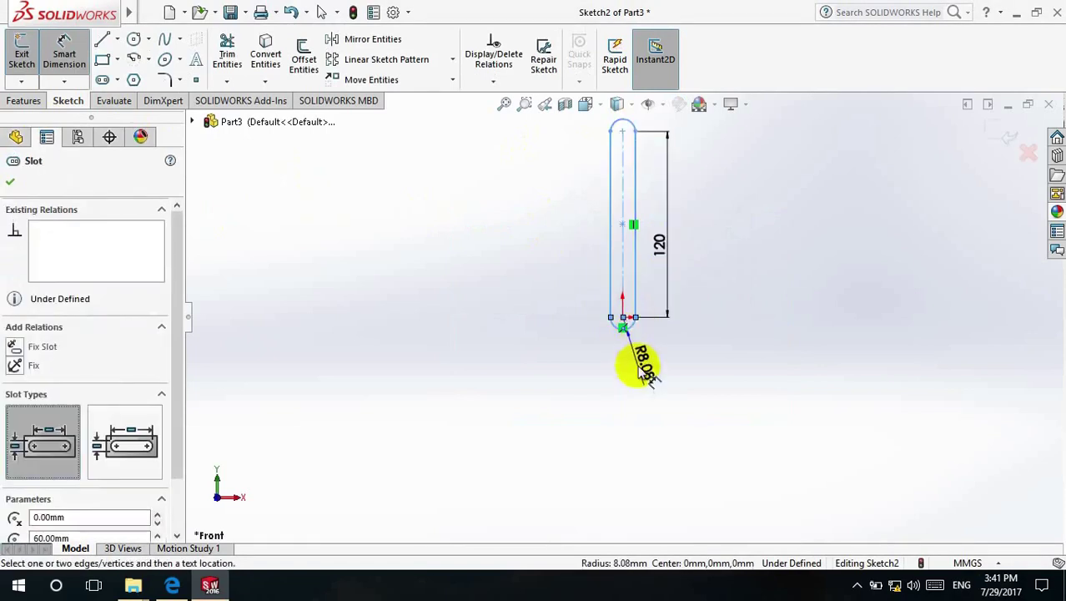
pyautogui.click(639, 367)
pyautogui.write('10')
pyautogui.press('Return')
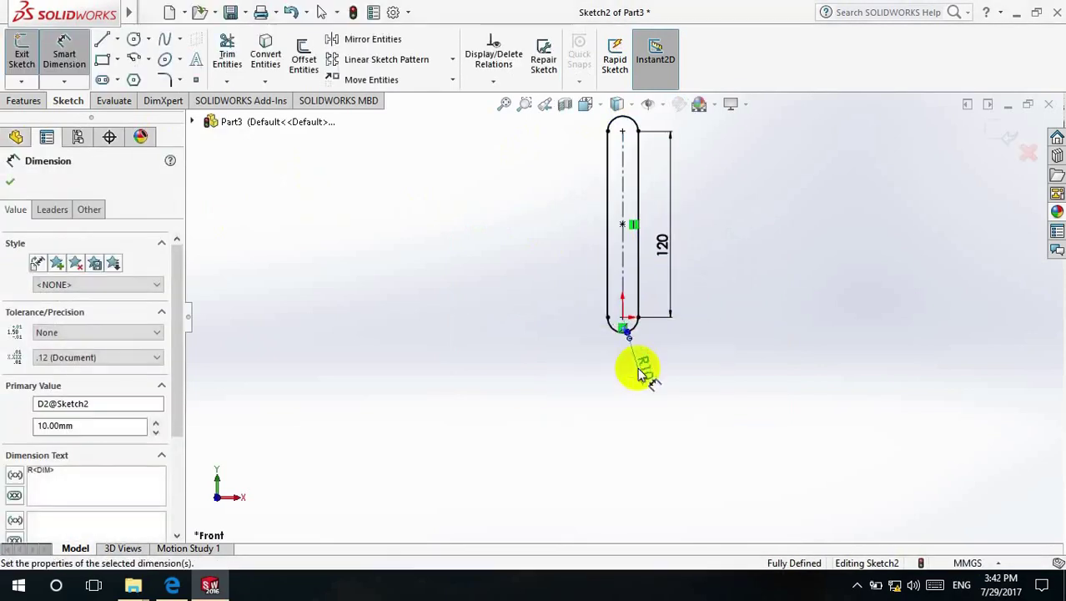
# Sketch a circle at the slot's upper arc centre and another about 13 mm in diameter at its lower arc centre
pyautogui.moveTo(60, 10)
pyautogui.click(134, 41)
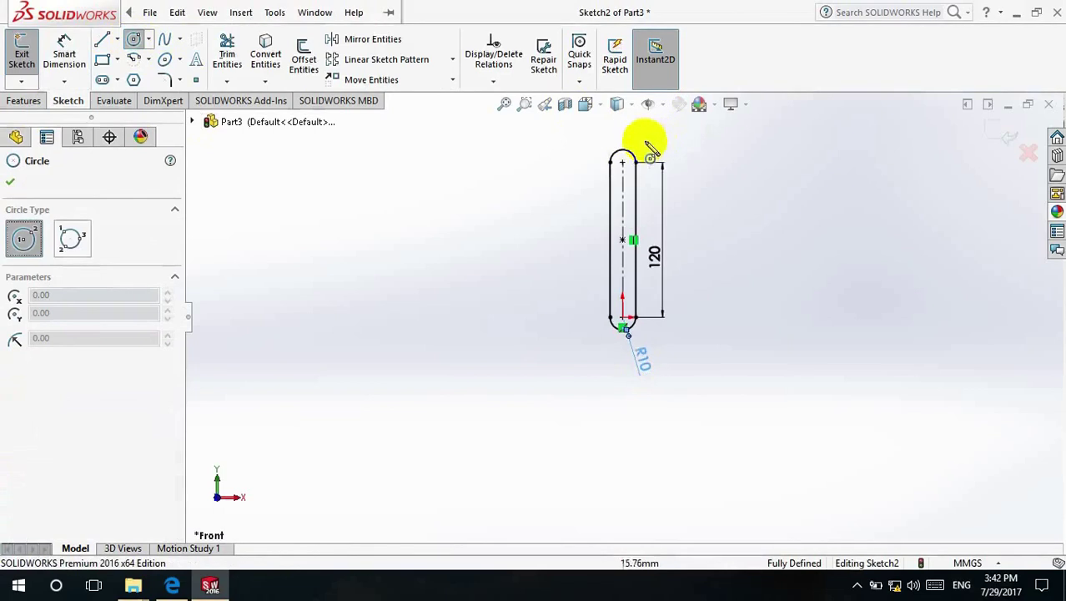
pyautogui.scroll(-3, 626, 188)
pyautogui.click(616, 198)
pyautogui.click(615, 187)
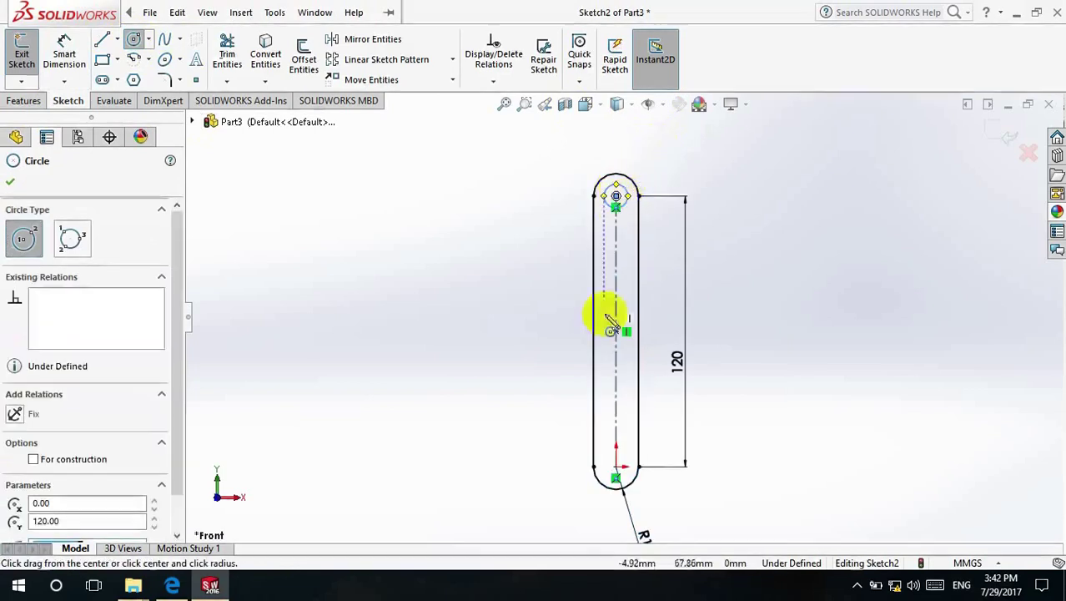
pyautogui.click(617, 463)
pyautogui.click(621, 461)
pyautogui.click(10, 181)
# Dimension the circles at the slot's lower and upper ends with a diameter of 4 mm each
pyautogui.click(64, 55)
pyautogui.click(623, 461)
pyautogui.click(766, 255)
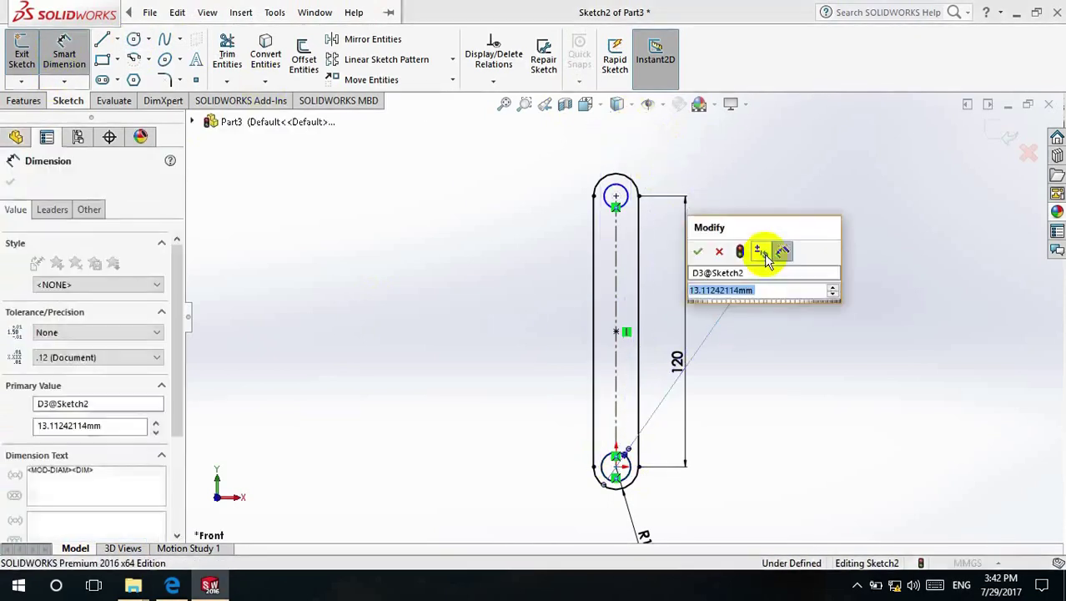
pyautogui.write('4')
pyautogui.press('Return')
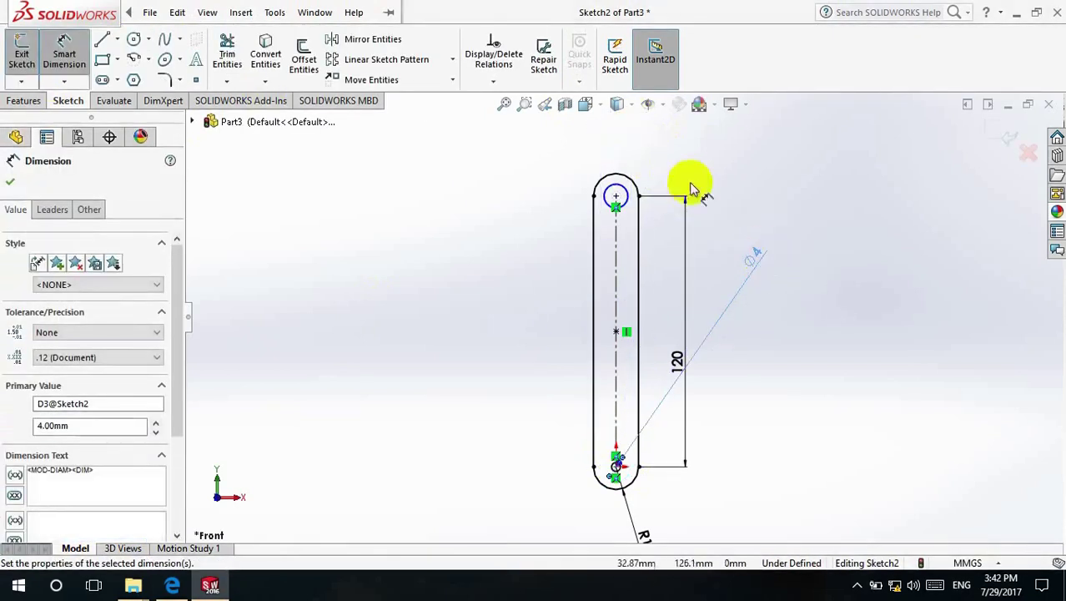
pyautogui.click(630, 211)
pyautogui.click(727, 195)
pyautogui.write('4')
pyautogui.press('Return')
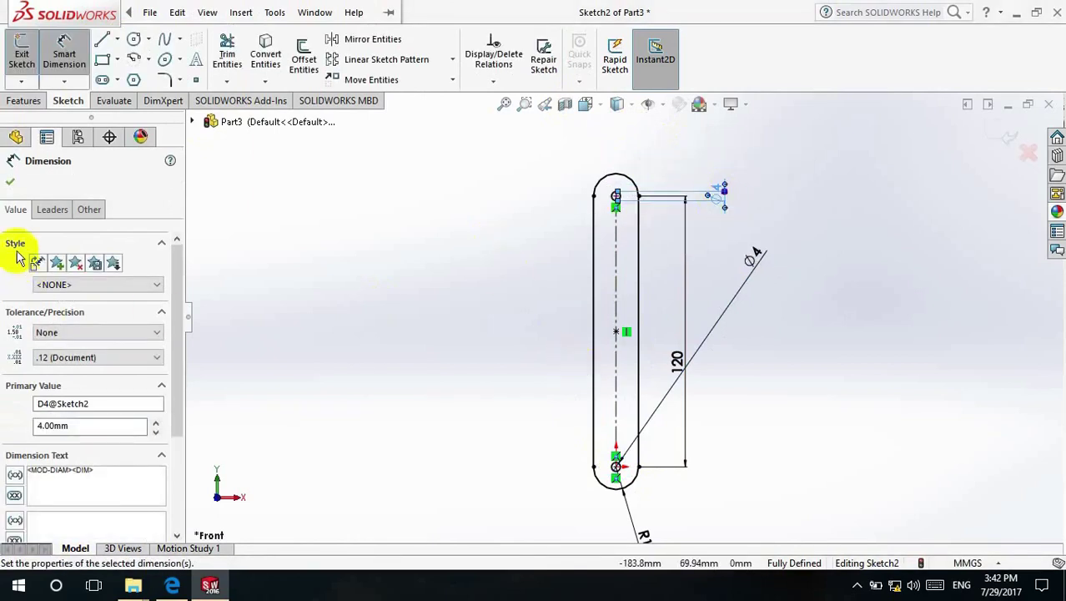
pyautogui.click(8, 182)
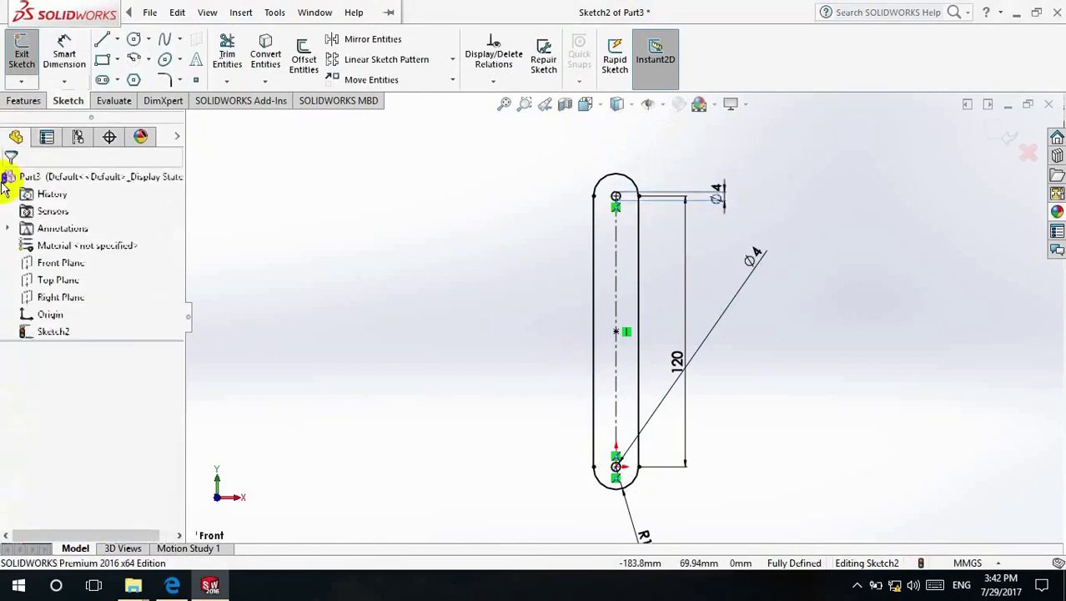
# Extrude the 120 mm slot profile with its two holes as a blind boss 4 mm deep
pyautogui.click(21, 102)
pyautogui.click(28, 57)
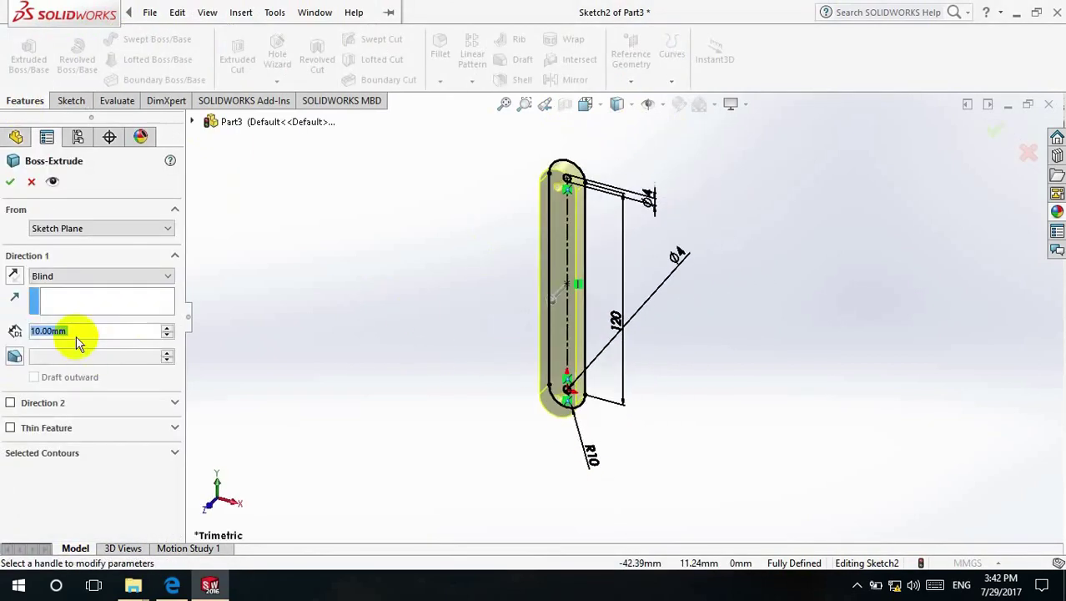
pyautogui.write('4')
pyautogui.press('Return')
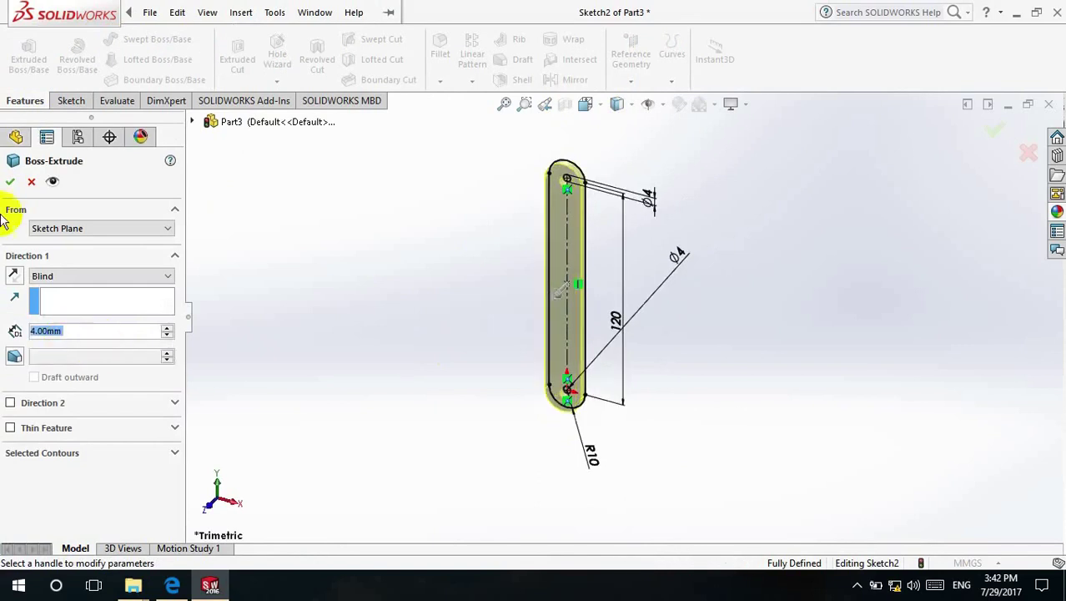
pyautogui.click(10, 181)
# Apply a dark brown colour from the standard swatches to the extruded link
pyautogui.click(680, 105)
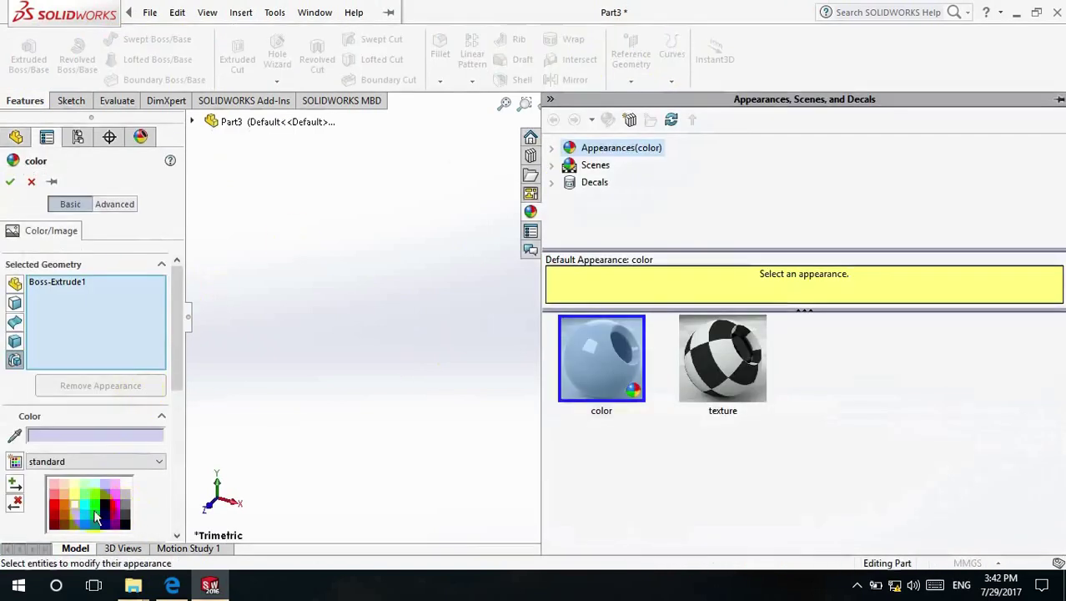
pyautogui.click(64, 522)
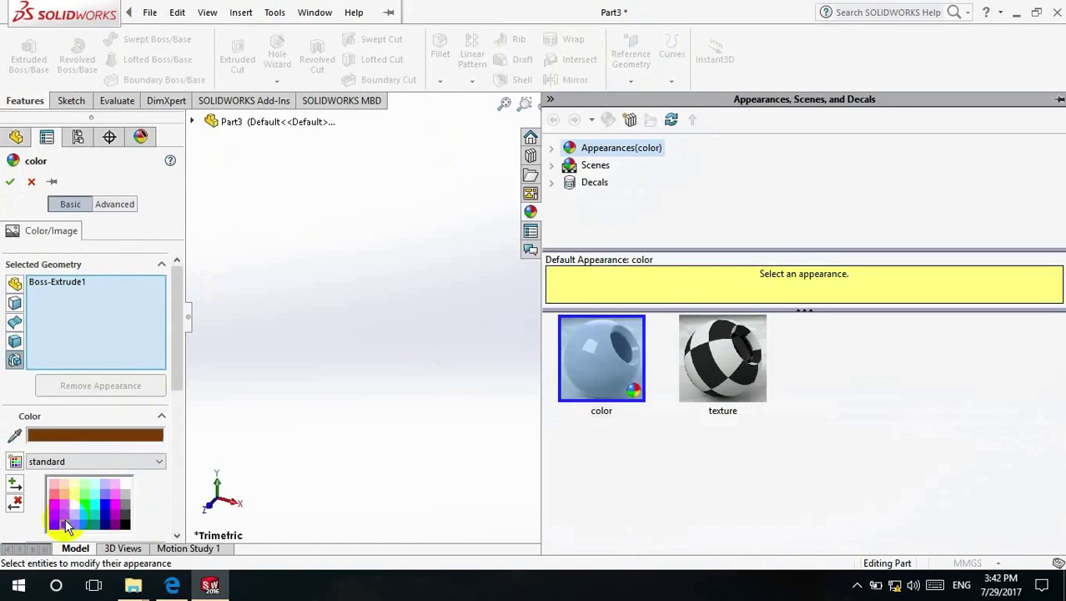
pyautogui.click(10, 184)
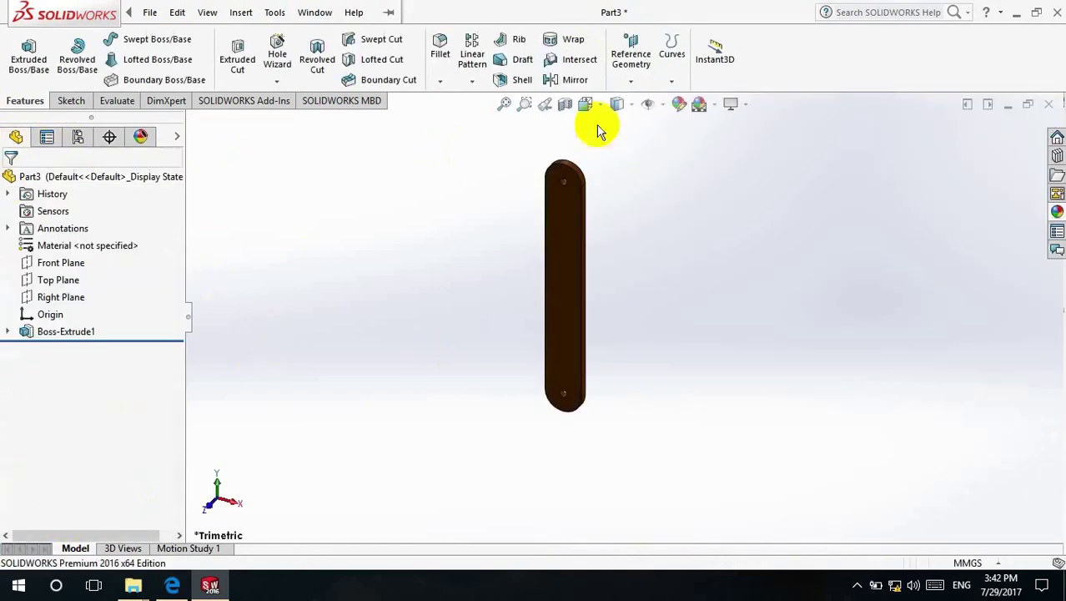
# Save the link as Part3 in the 4 bar mech folder and close the document
pyautogui.click(1050, 106)
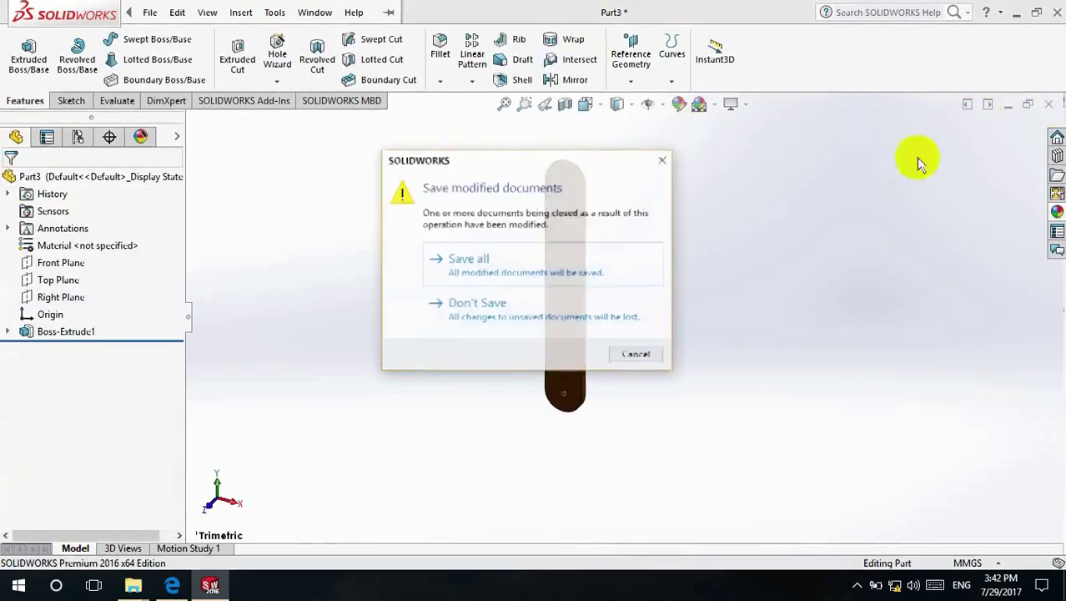
pyautogui.click(663, 161)
pyautogui.click(151, 13)
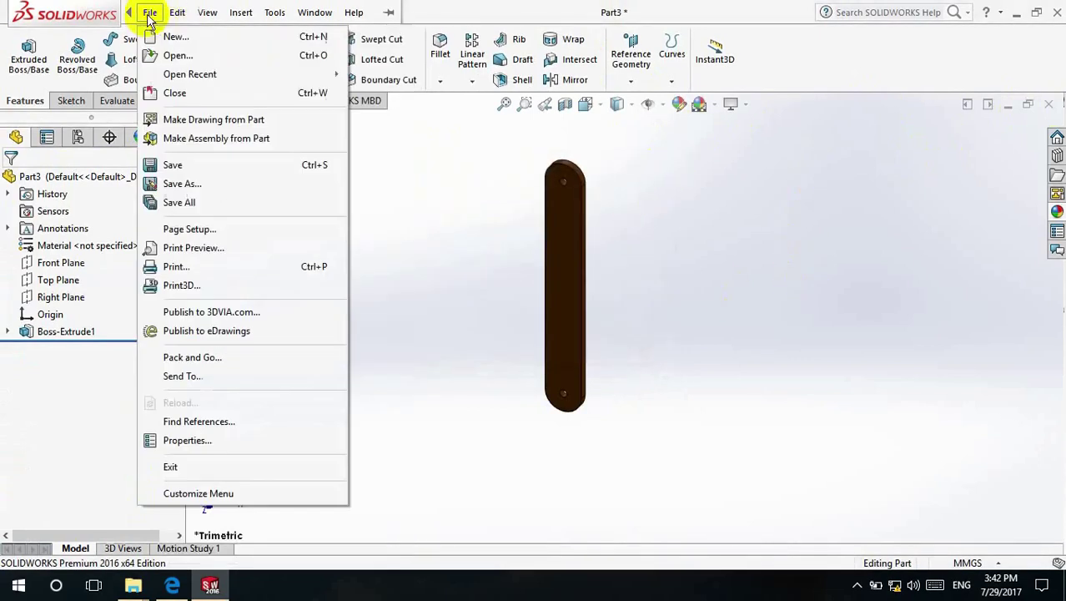
pyautogui.click(195, 184)
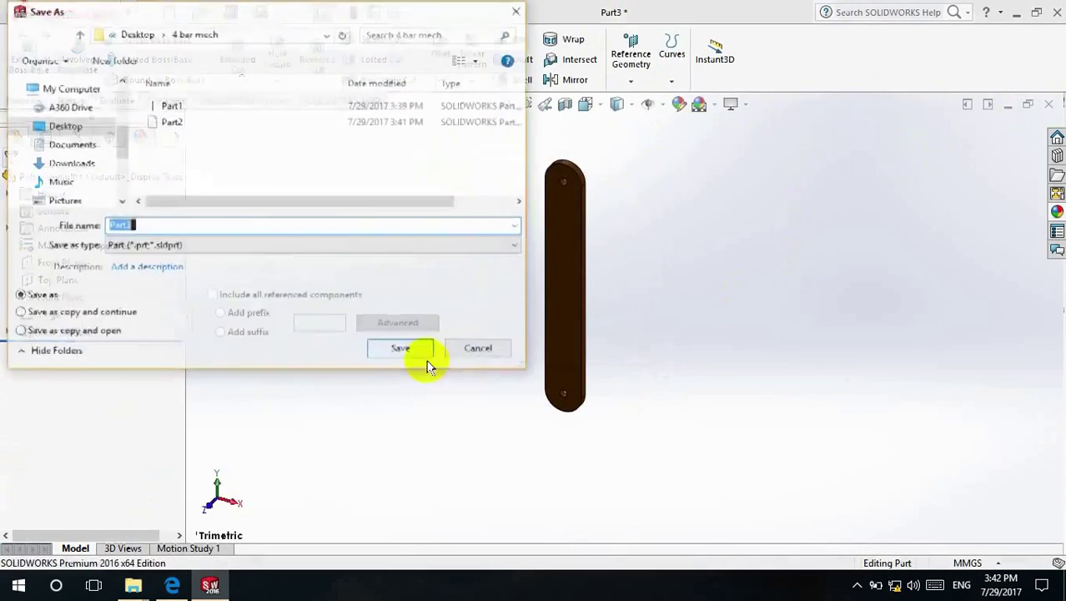
pyautogui.click(389, 351)
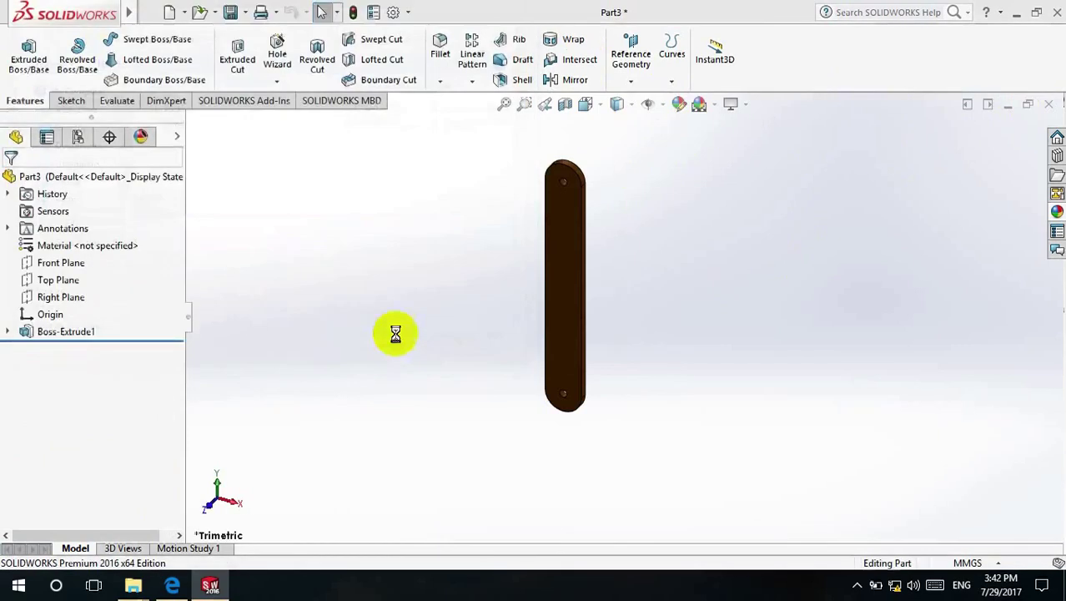
pyautogui.click(1049, 103)
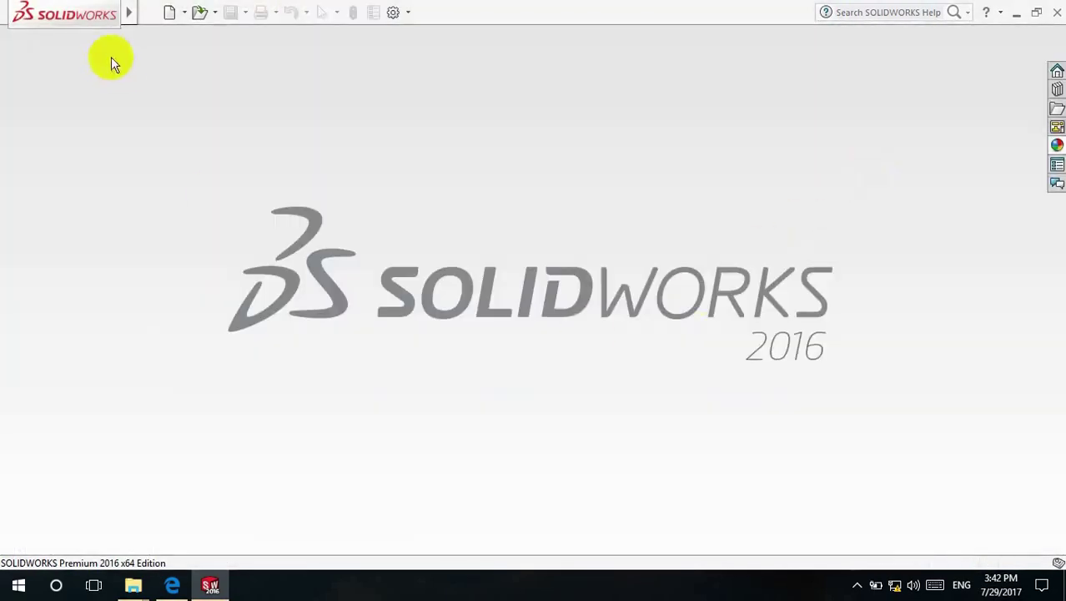
# Create a new part document and orient the view normal to the Front Plane for sketching
pyautogui.click(184, 14)
pyautogui.click(189, 32)
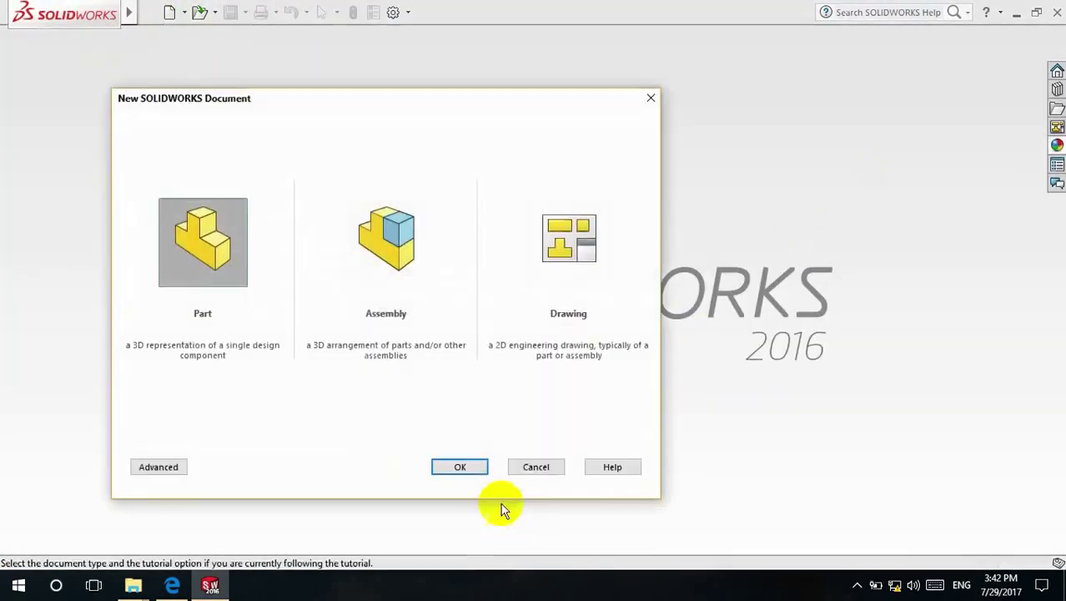
pyautogui.click(468, 467)
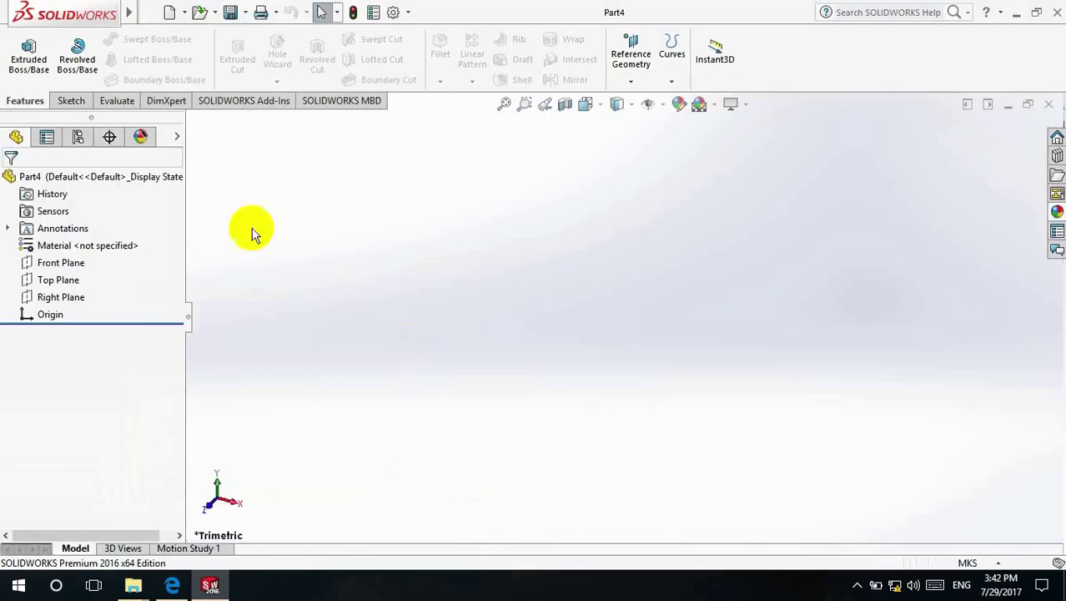
pyautogui.click(75, 264)
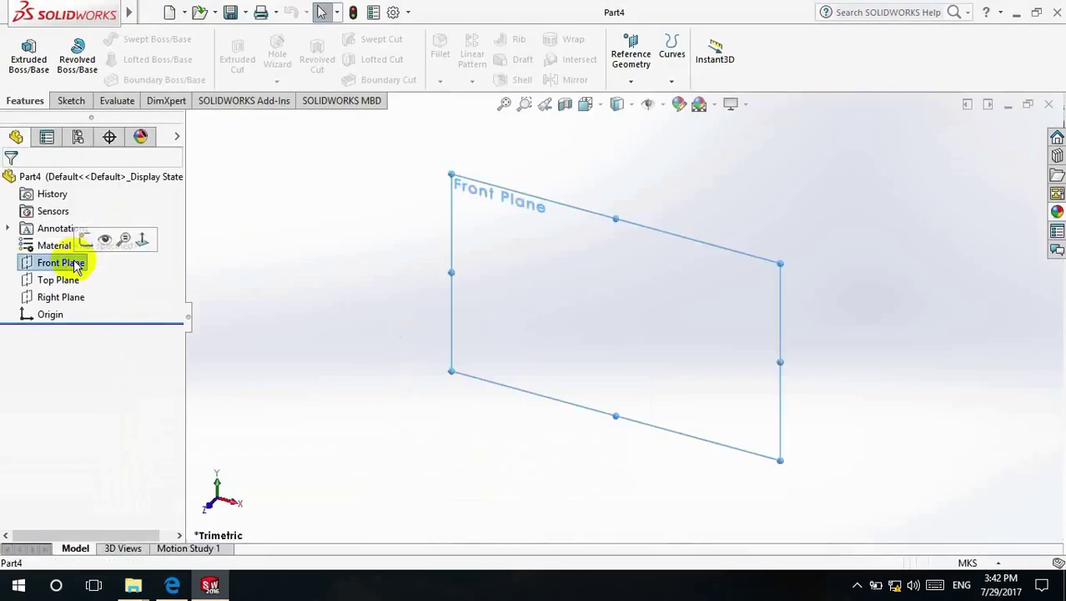
pyautogui.click(143, 240)
pyautogui.click(69, 101)
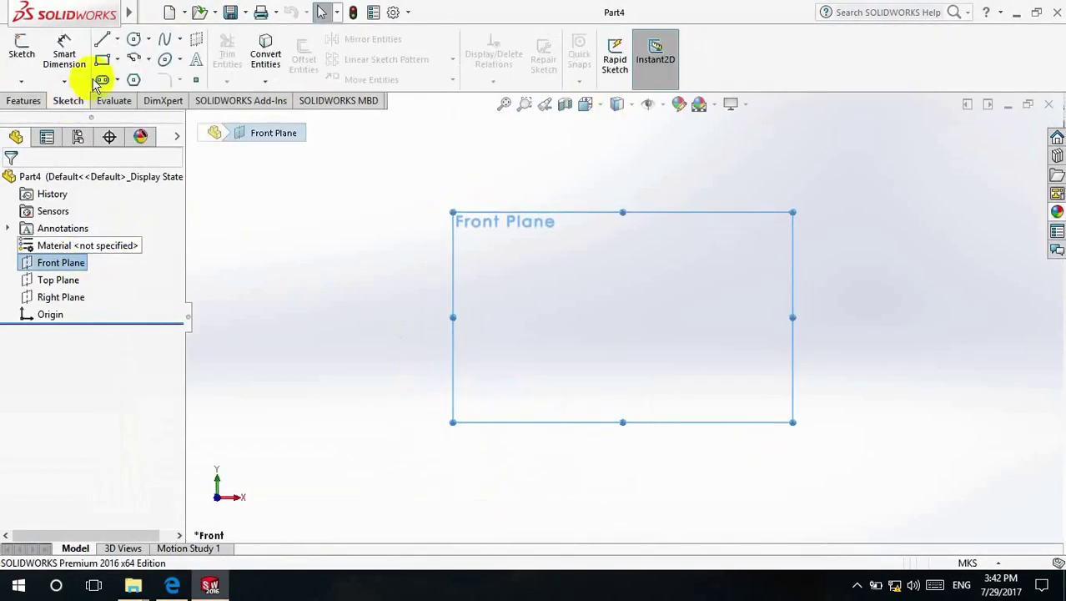
# Sketch a vertical straight slot on the Front Plane, about 0.076 m between centres, starting at the origin
pyautogui.click(105, 81)
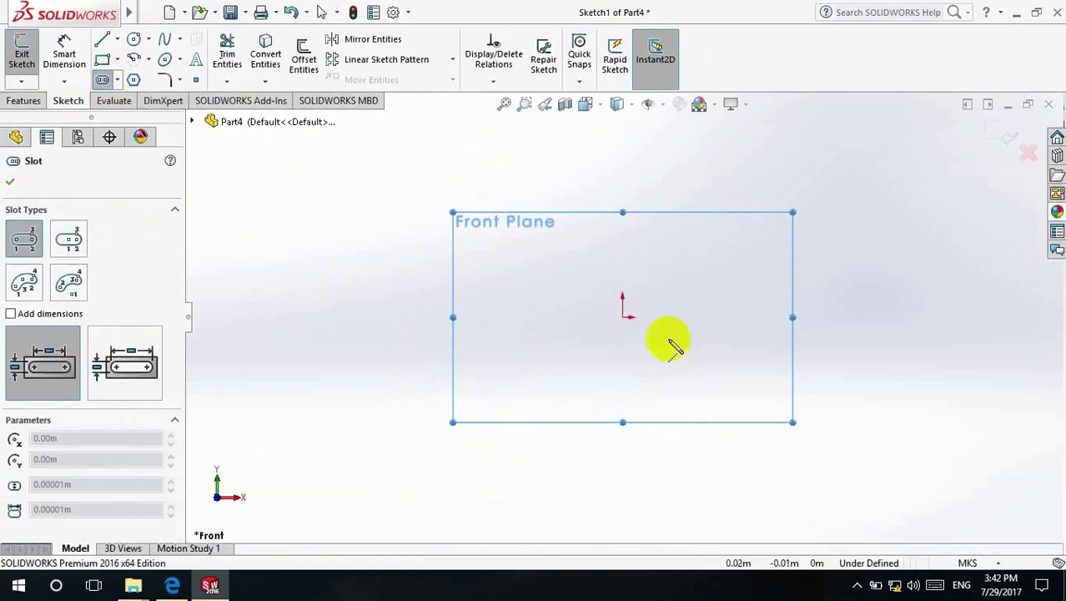
pyautogui.click(623, 317)
pyautogui.click(623, 171)
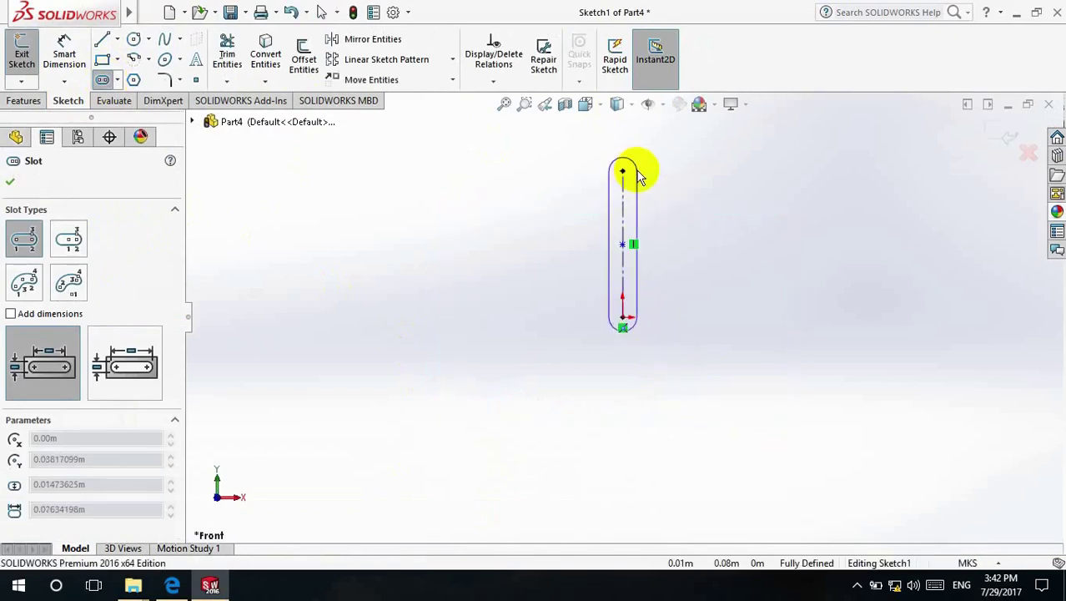
pyautogui.press('Escape')
# Switch the document units to MMGS and undo the slot sketch
pyautogui.click(968, 563)
pyautogui.click(905, 492)
pyautogui.hotkey('ctrl', 'z')
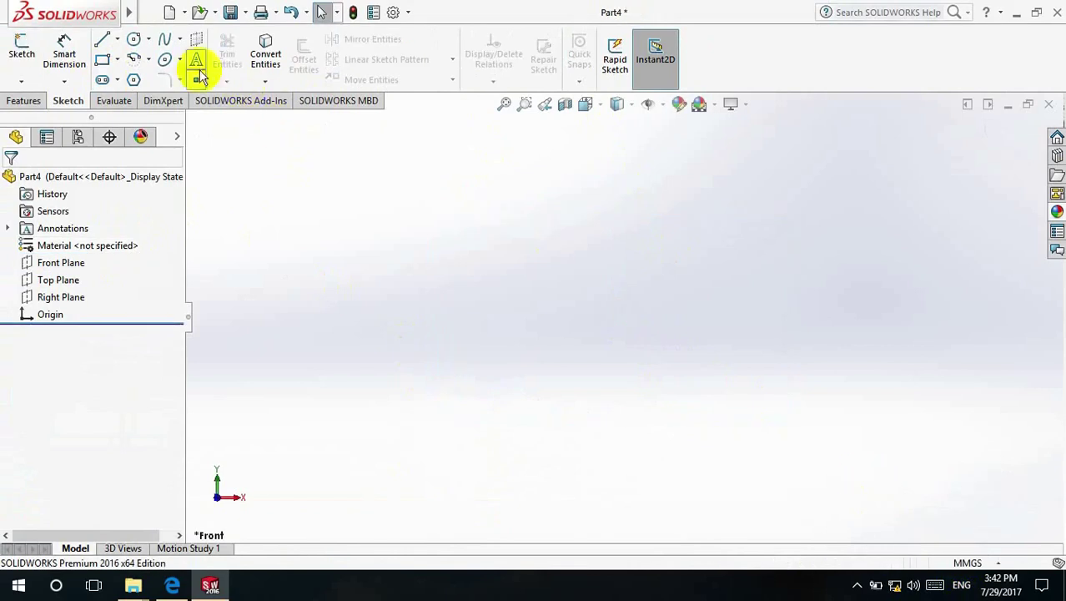
# Sketch a vertical straight slot upward from the origin on the Front Plane, about 81 mm between centres and 11 mm wide
pyautogui.click(102, 77)
pyautogui.click(542, 271)
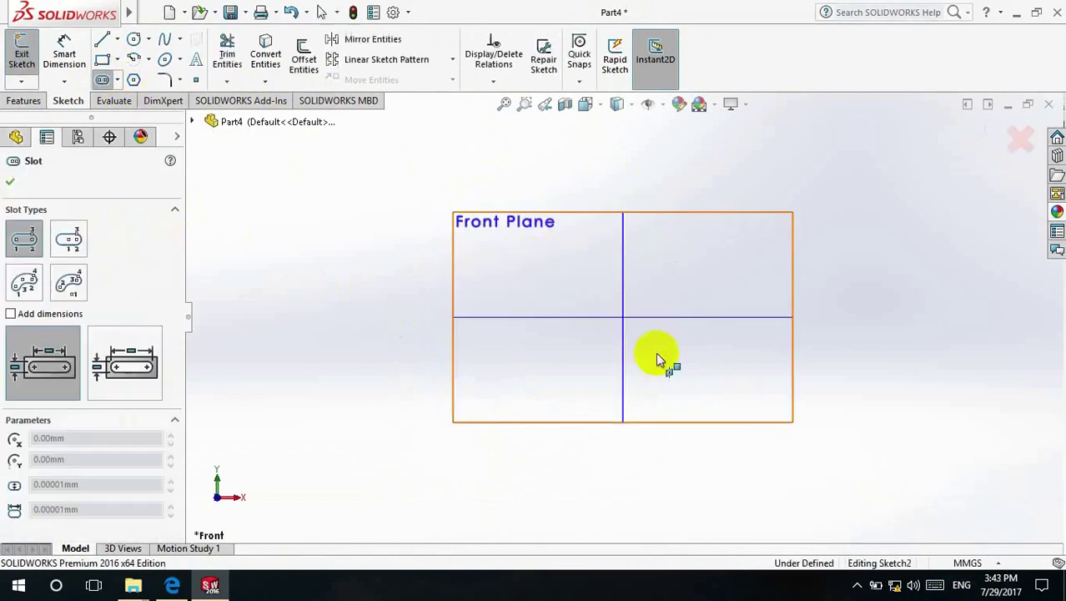
pyautogui.click(624, 162)
pyautogui.click(634, 163)
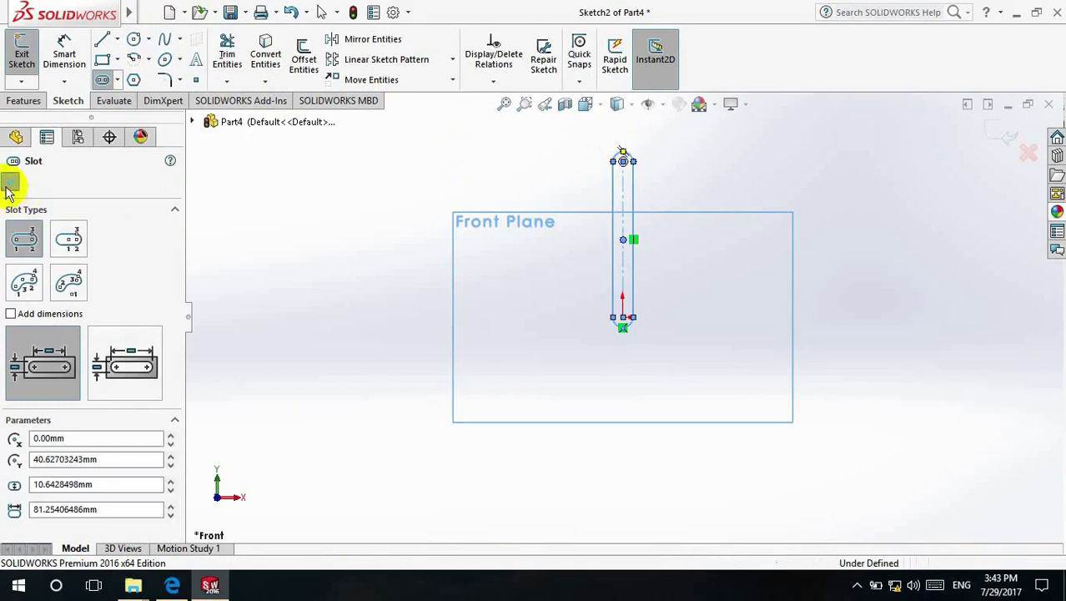
pyautogui.click(8, 186)
# Dimension the slot's straight side with a length of 60 mm
pyautogui.click(65, 54)
pyautogui.click(632, 234)
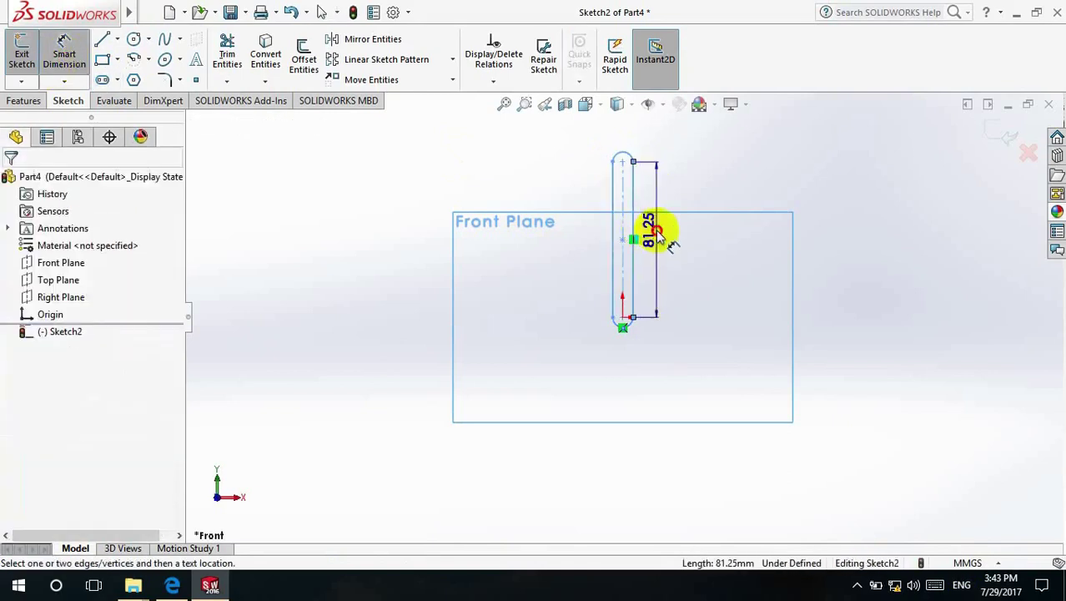
pyautogui.click(657, 232)
pyautogui.write('60')
pyautogui.press('Return')
# Dimension the slot's lower end arc with a radius of 10 mm
pyautogui.click(59, 70)
pyautogui.click(626, 330)
pyautogui.click(631, 334)
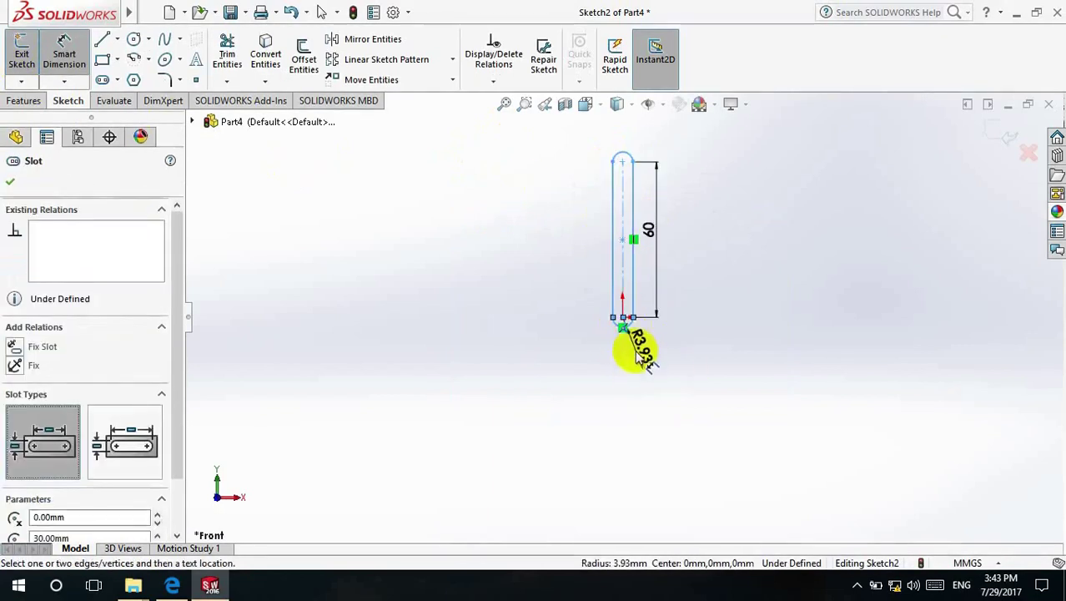
pyautogui.click(634, 361)
pyautogui.write('10')
pyautogui.press('Return')
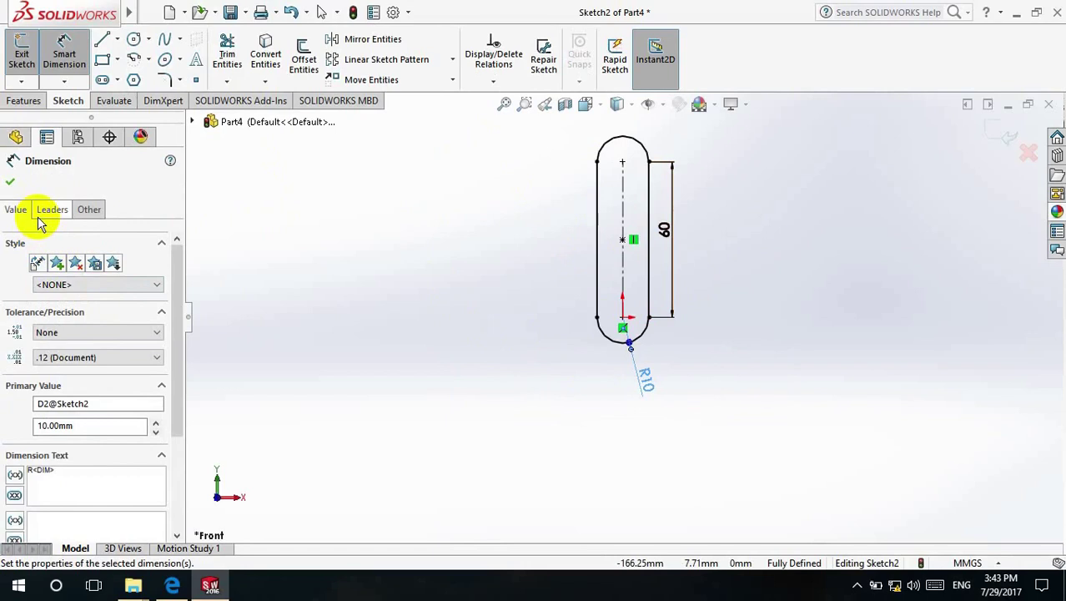
pyautogui.click(10, 183)
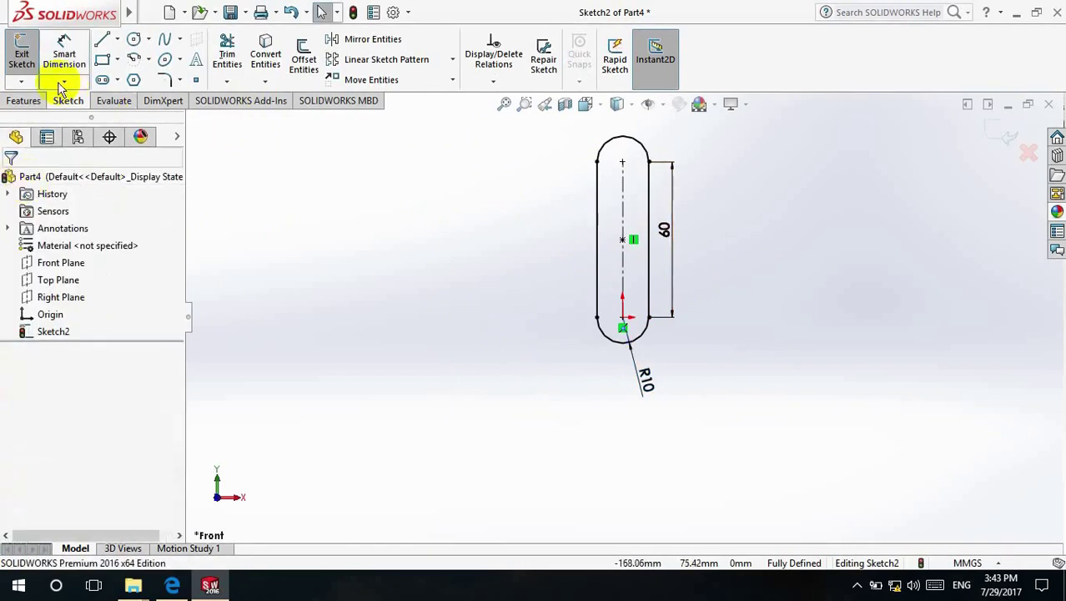
# Sketch circles at the slot's arc centres, about 10 mm in diameter at the upper one and 13.5 mm at the lower one
pyautogui.click(133, 40)
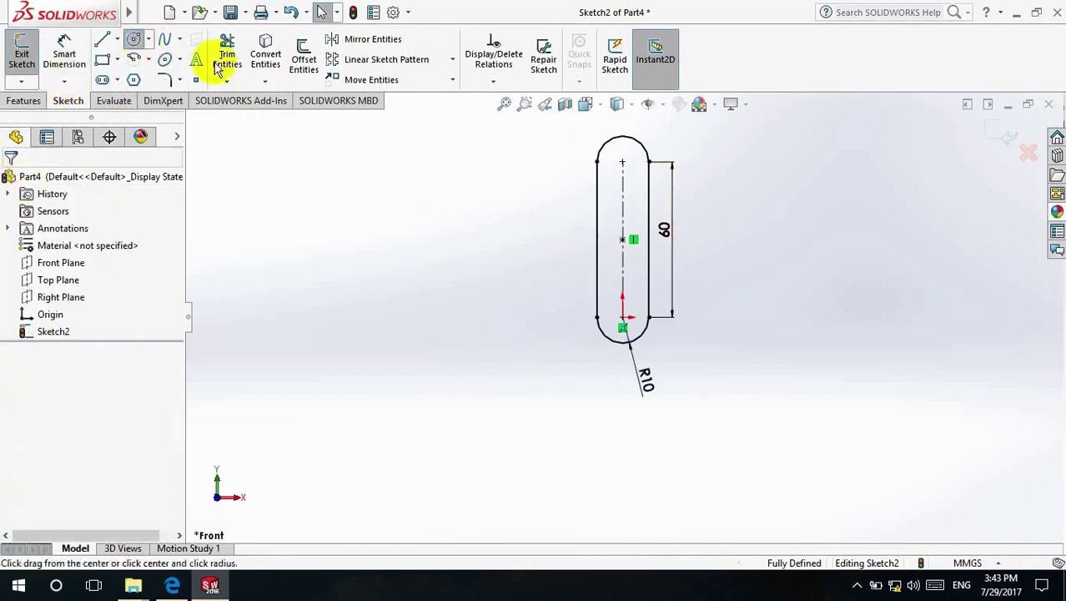
pyautogui.click(623, 162)
pyautogui.click(633, 166)
pyautogui.click(623, 317)
pyautogui.click(625, 301)
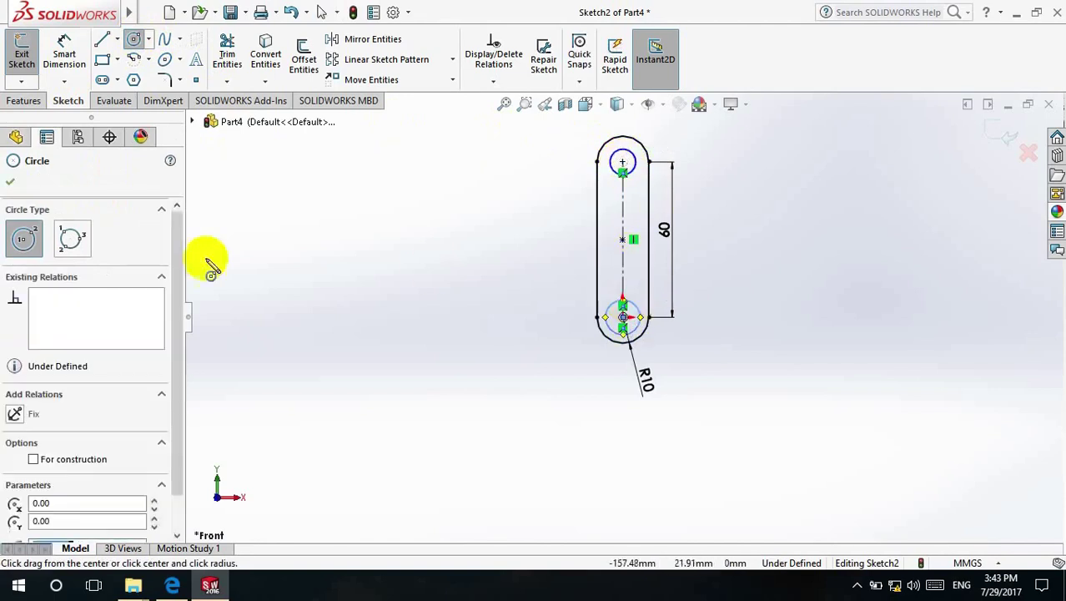
pyautogui.click(10, 182)
# Dimension the circles at the slot's lower and upper arc centres with a diameter of 4 mm each
pyautogui.click(60, 46)
pyautogui.click(623, 307)
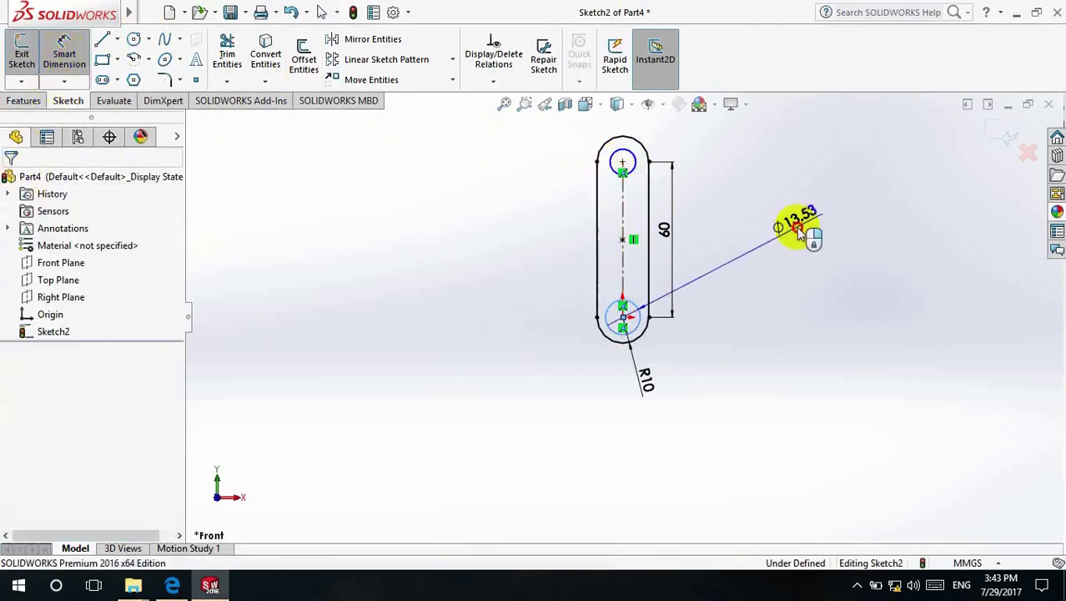
pyautogui.click(799, 233)
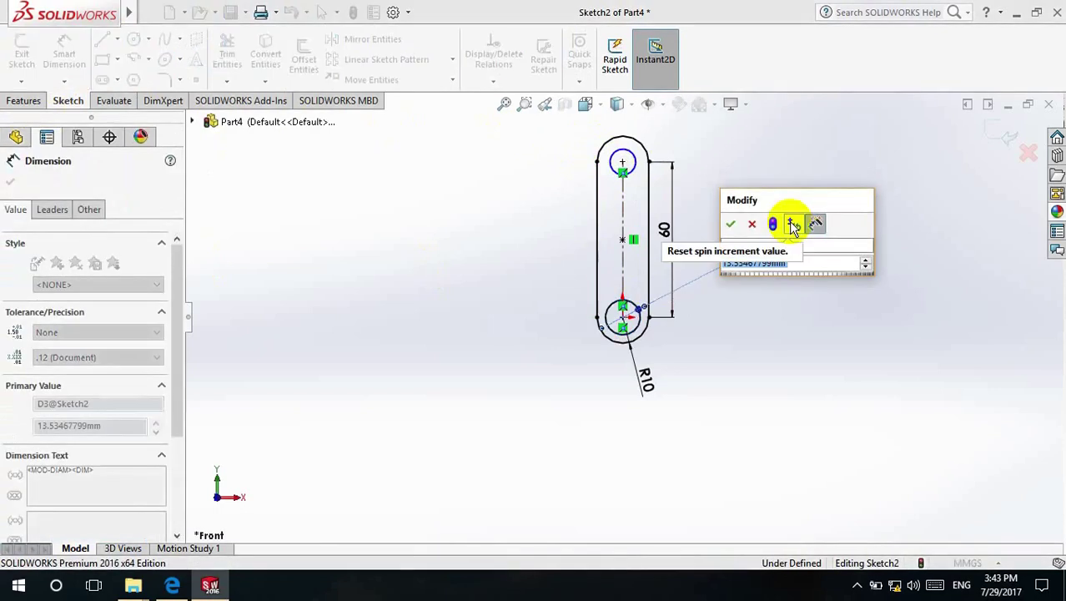
pyautogui.write('4')
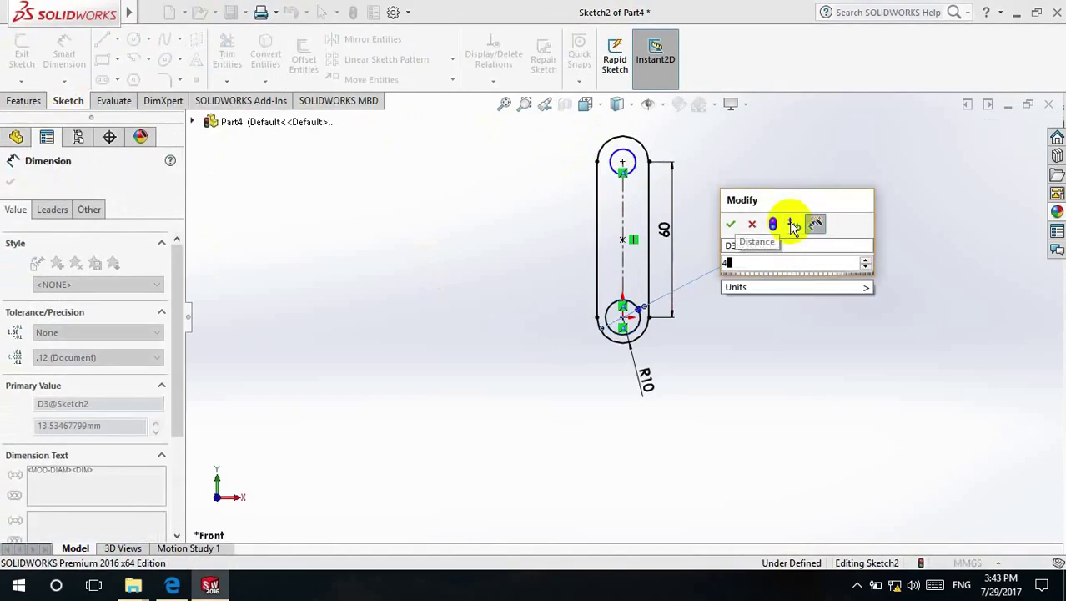
pyautogui.press('Return')
pyautogui.click(636, 171)
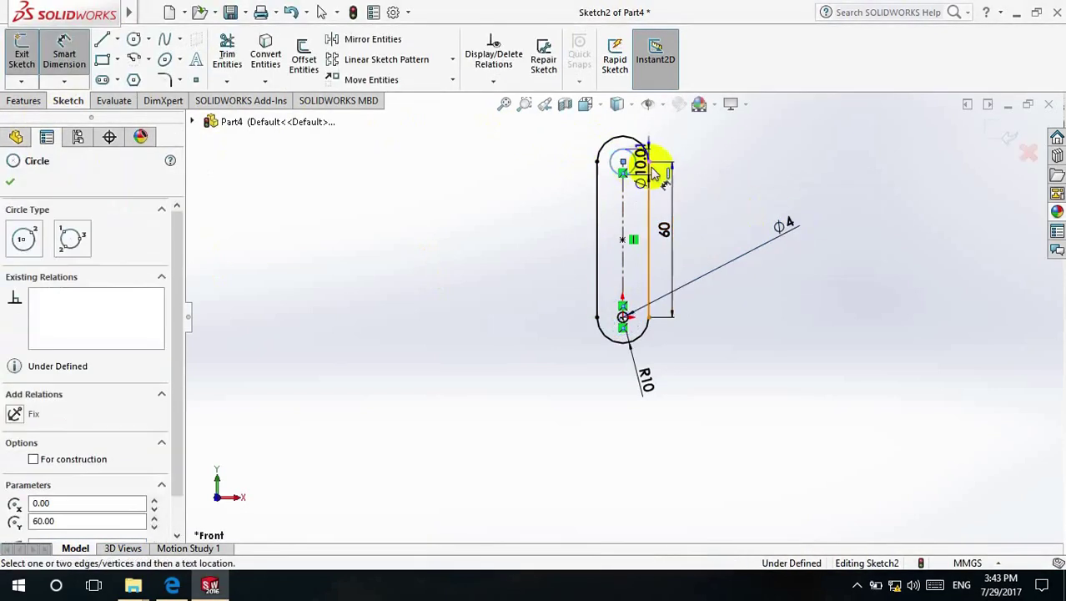
pyautogui.click(743, 169)
pyautogui.write('4')
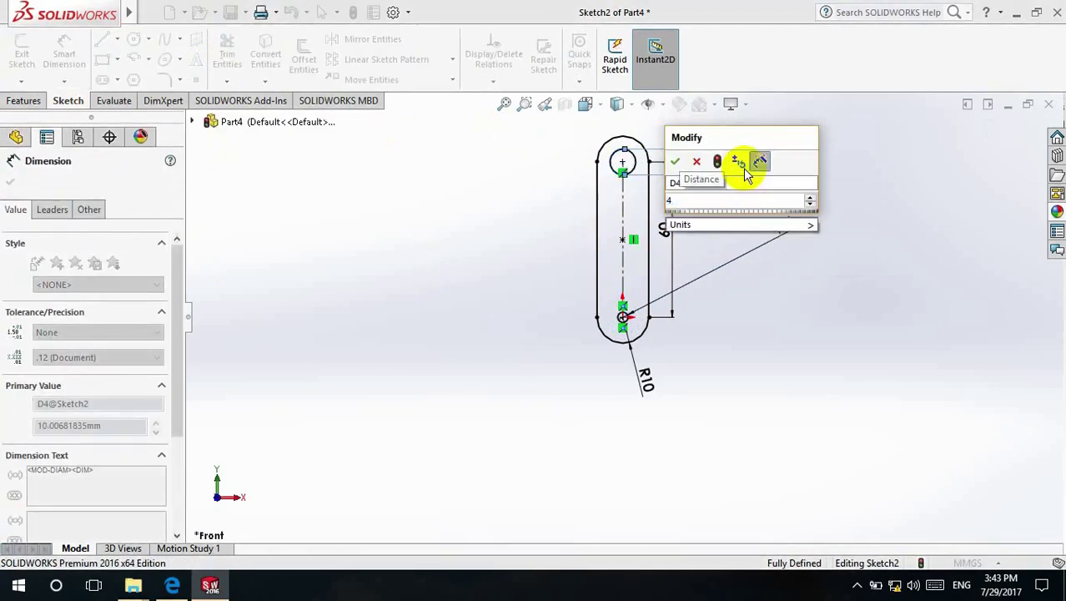
pyautogui.press('Return')
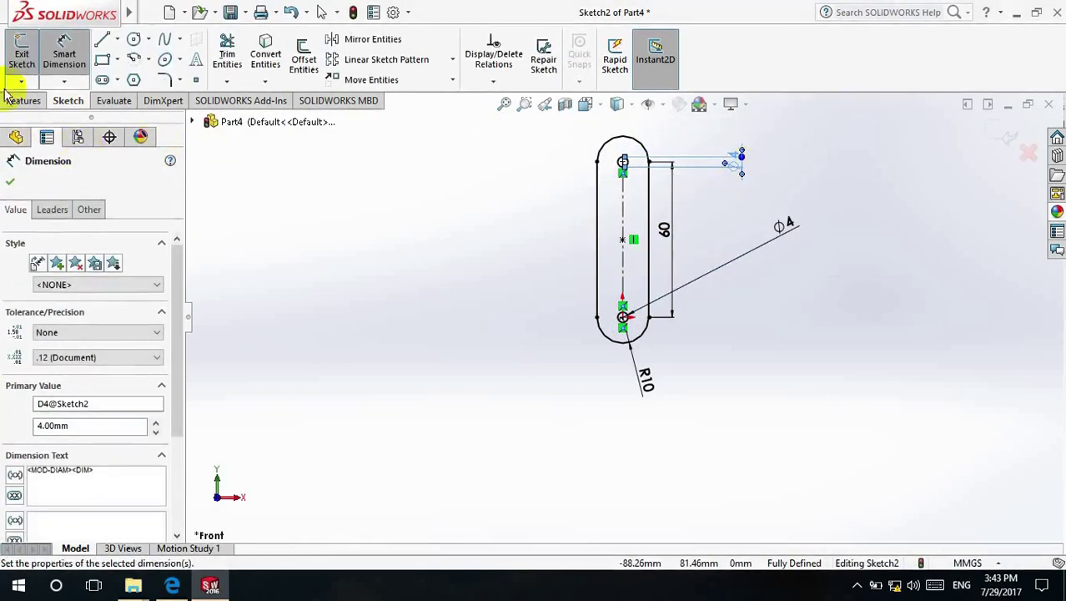
# Extrude the 60 mm slot profile with its two holes as a blind boss 4 mm deep
pyautogui.click(33, 101)
pyautogui.click(27, 56)
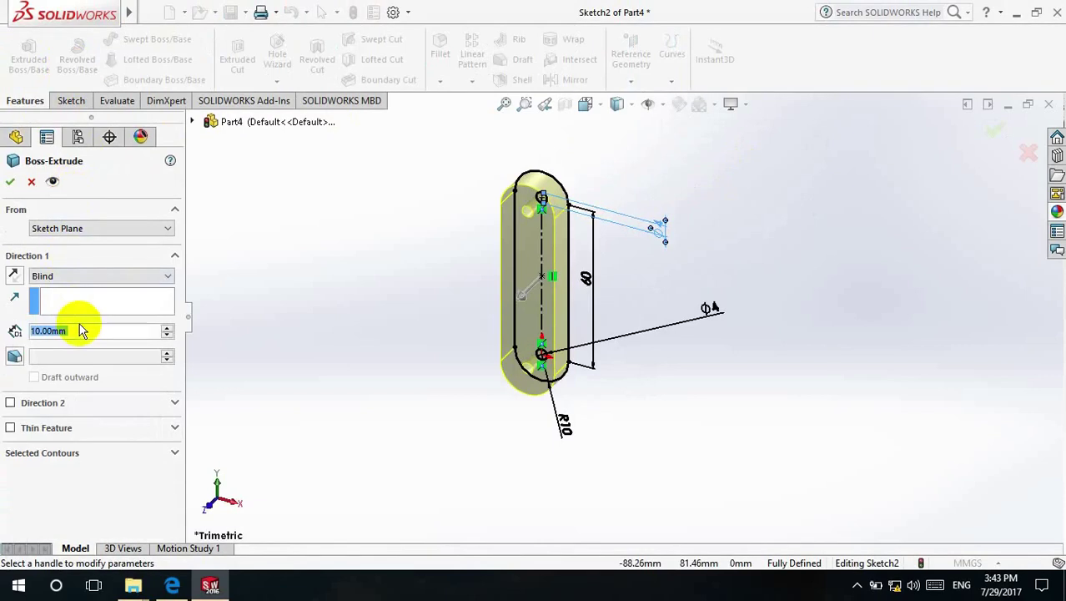
pyautogui.write('4')
pyautogui.press('Return')
pyautogui.click(11, 181)
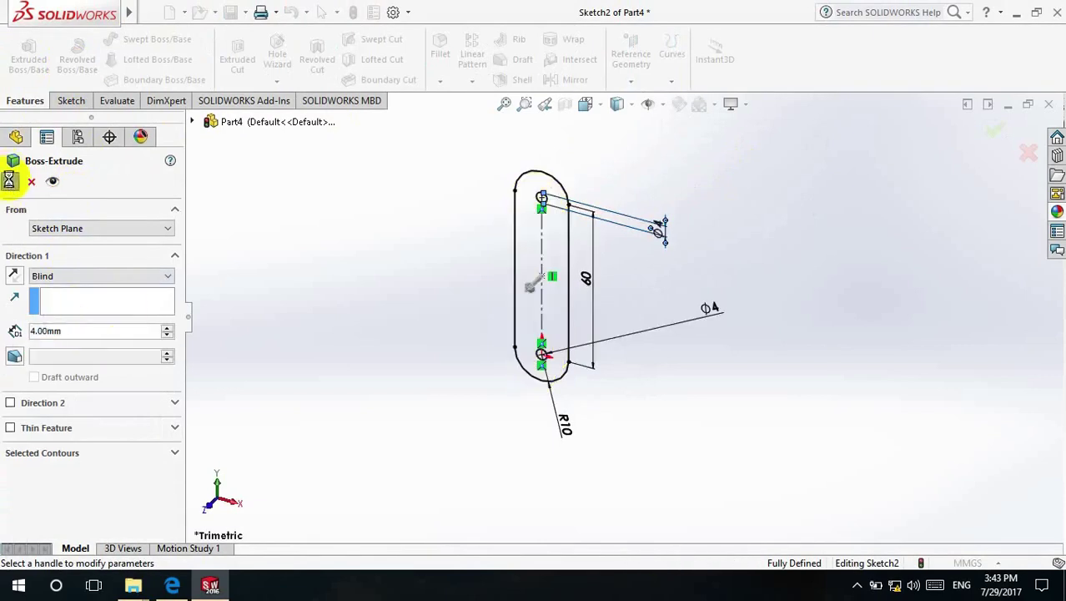
# Apply a green colour appearance to the extruded 60 mm link
pyautogui.click(678, 104)
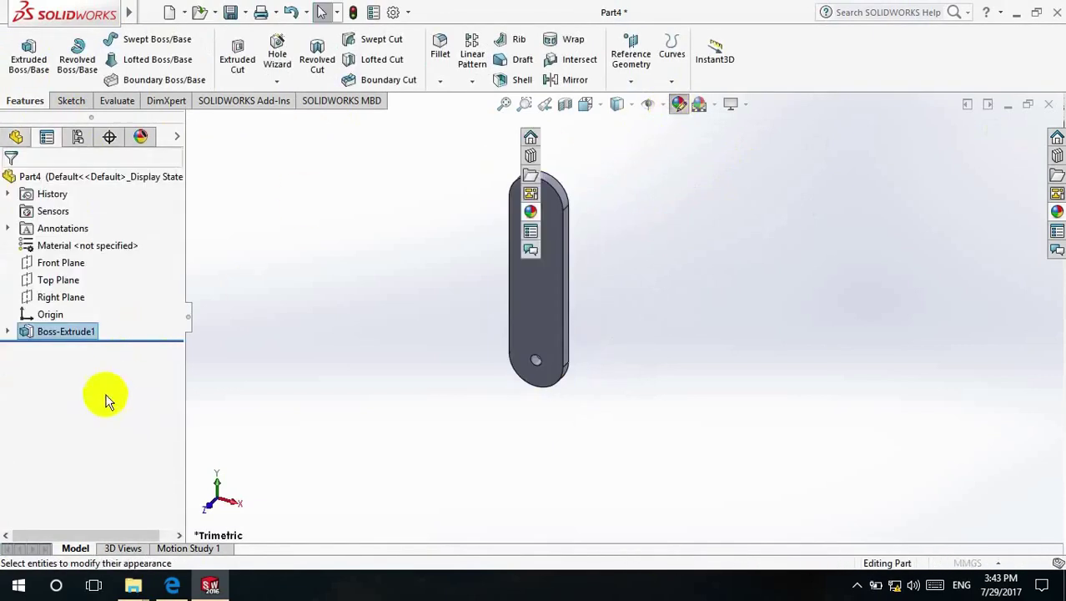
pyautogui.click(87, 518)
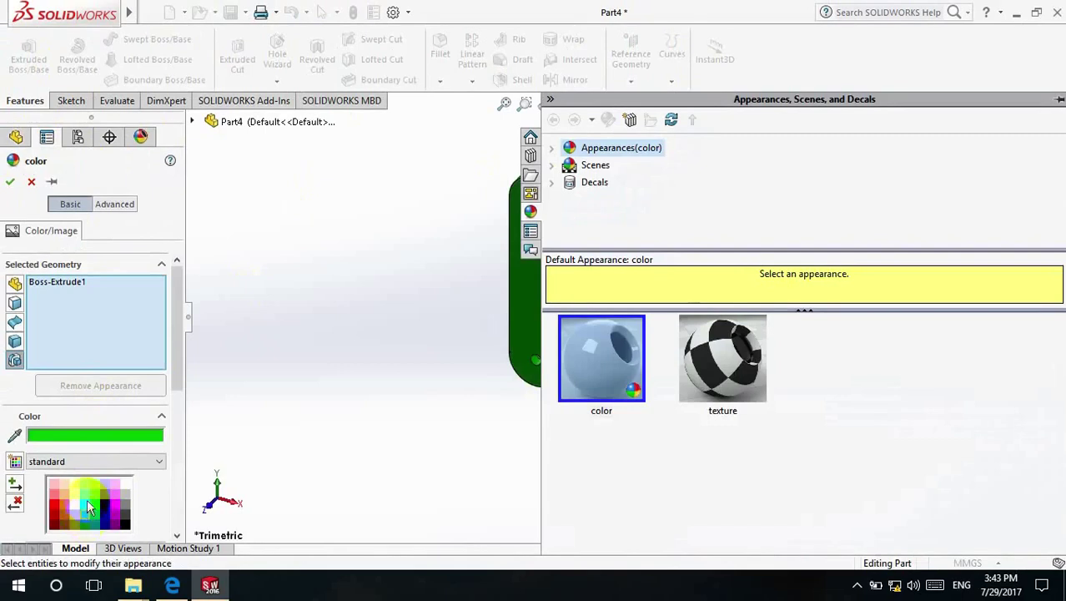
pyautogui.click(7, 183)
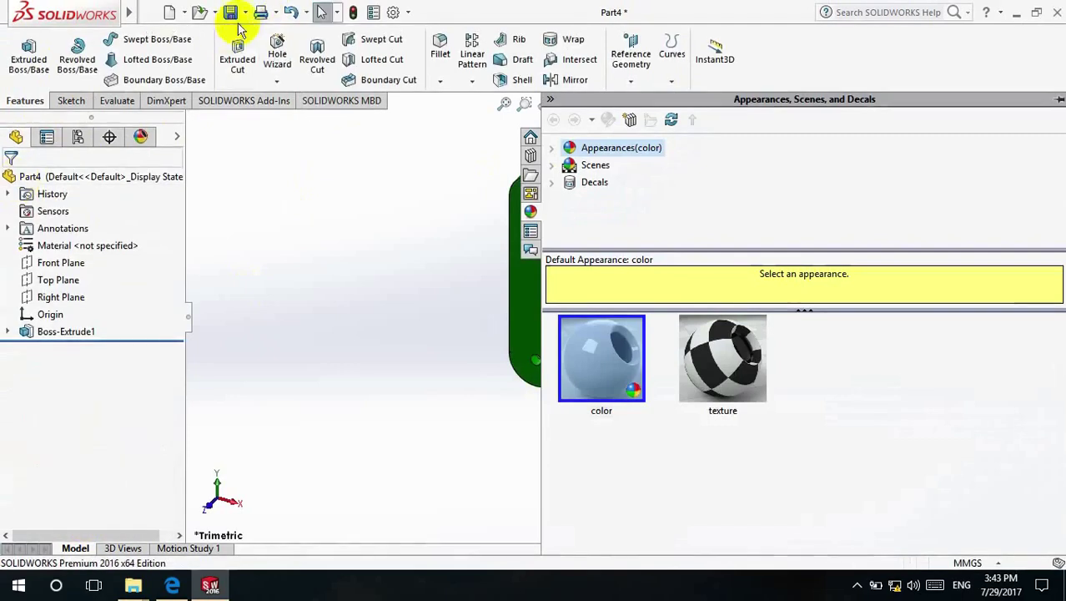
# Save the green link as Part4 in the 4 bar mech folder on the desktop
pyautogui.click(245, 12)
pyautogui.click(261, 51)
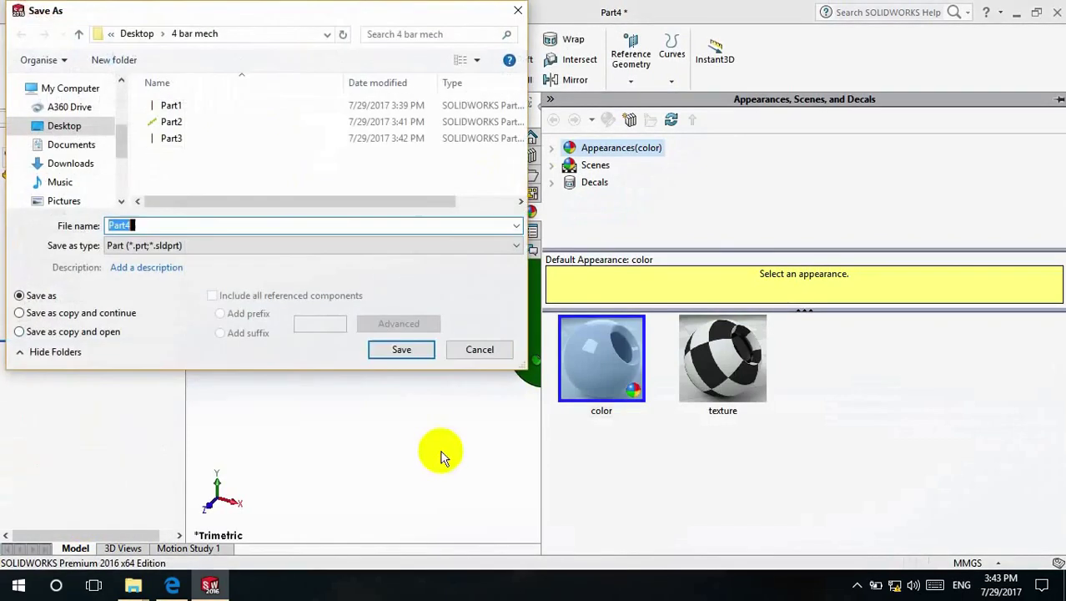
pyautogui.click(401, 349)
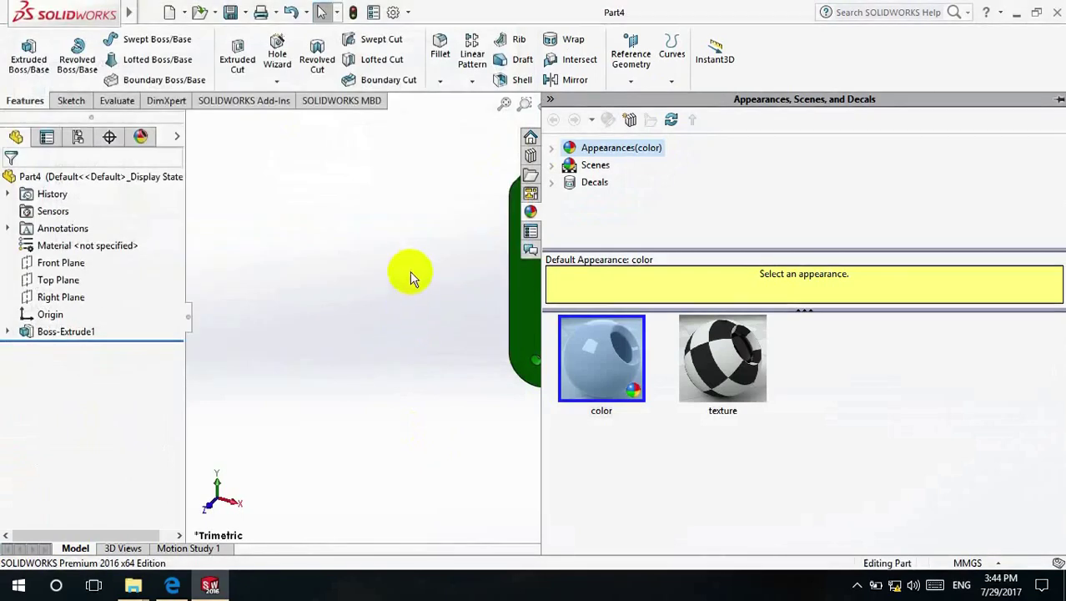
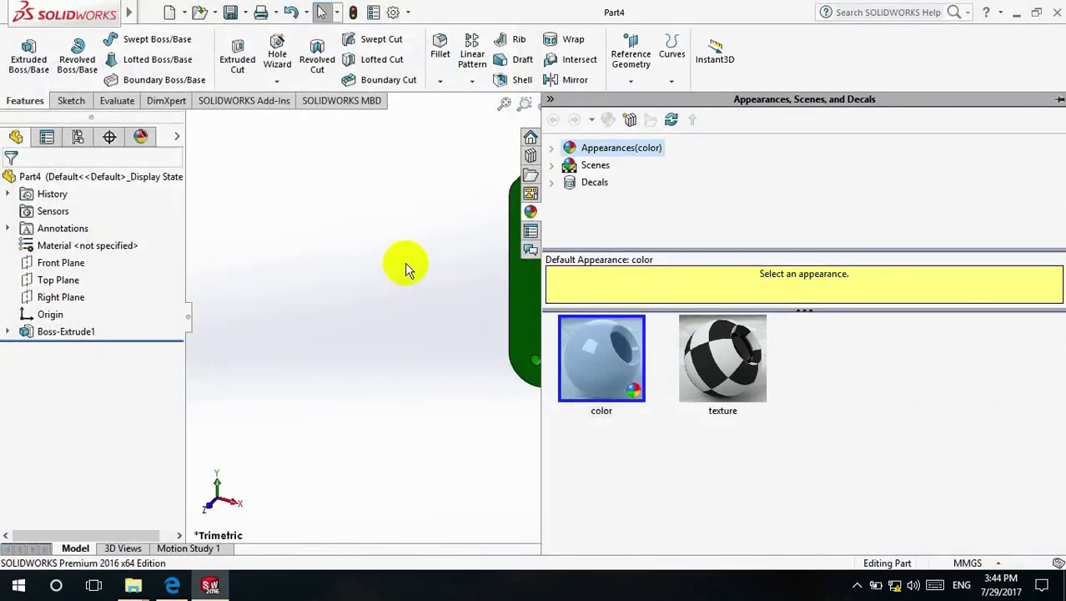
pyautogui.click(405, 267)
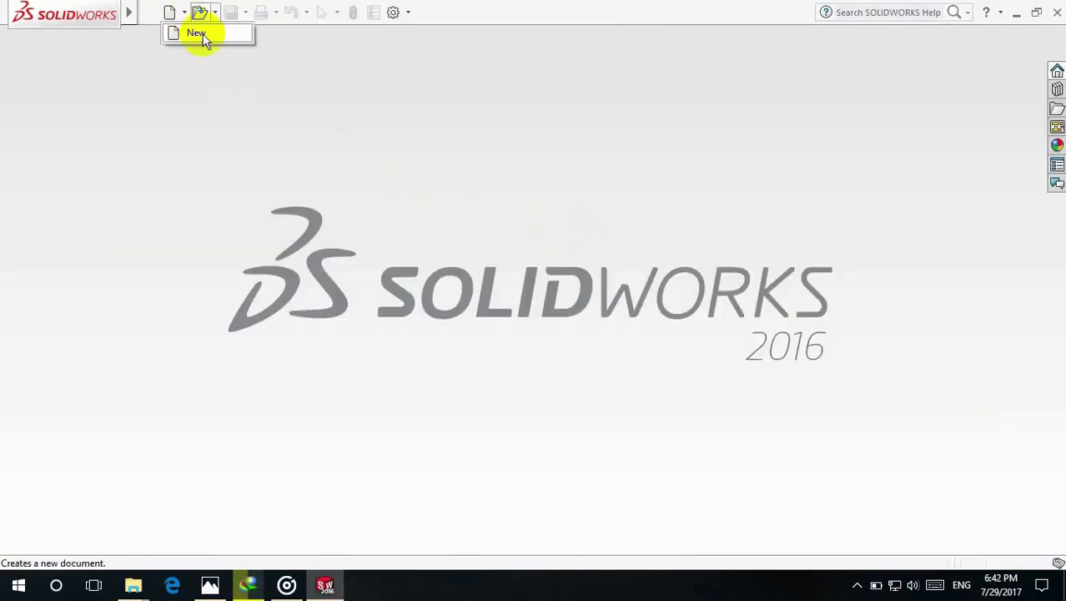
# Create a new assembly document
pyautogui.hotkey('ctrl', 'n')
pyautogui.click(380, 221)
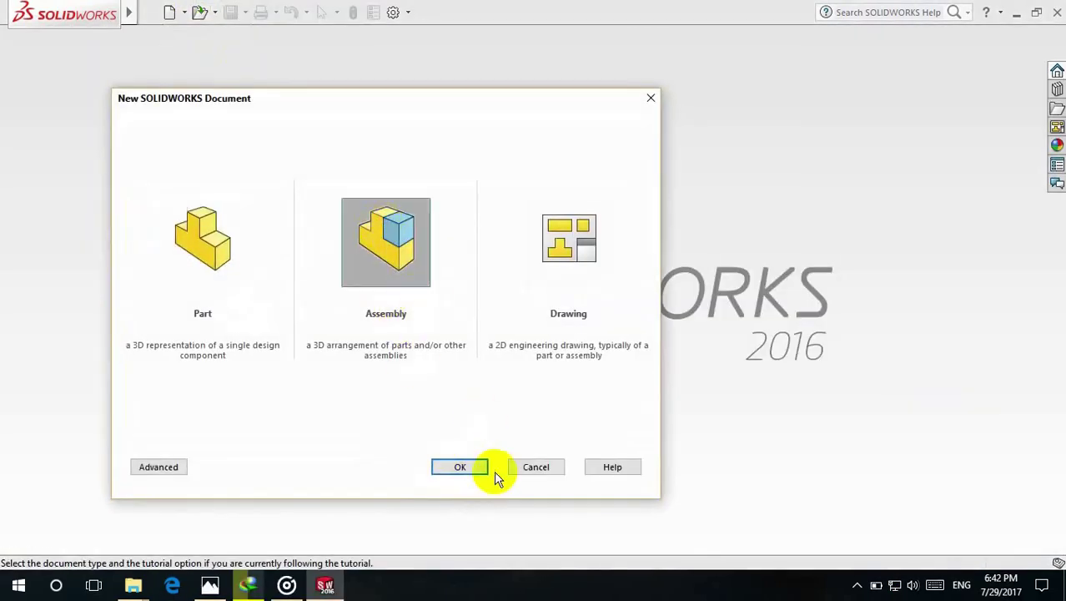
pyautogui.click(471, 465)
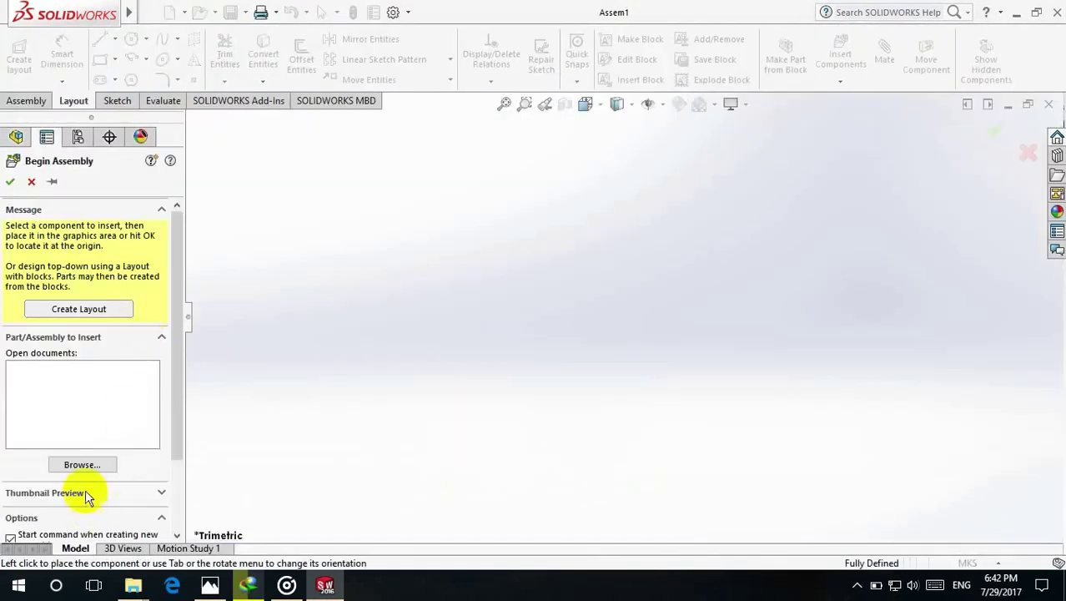
# Insert Part1 from the desktop's 4 bar mech folder and place it as the assembly's first component
pyautogui.click(98, 460)
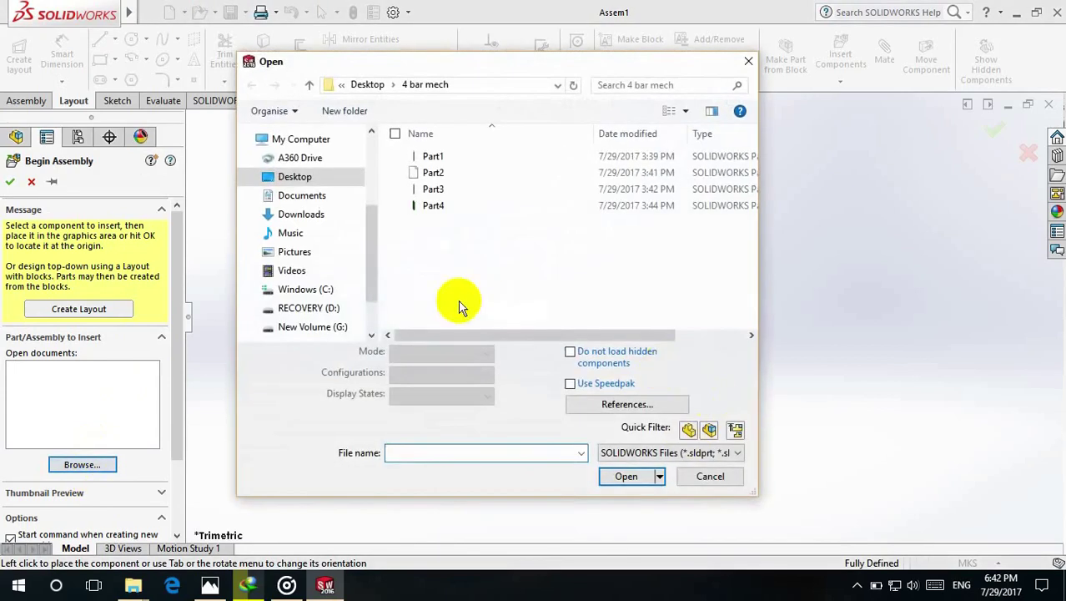
pyautogui.click(300, 177)
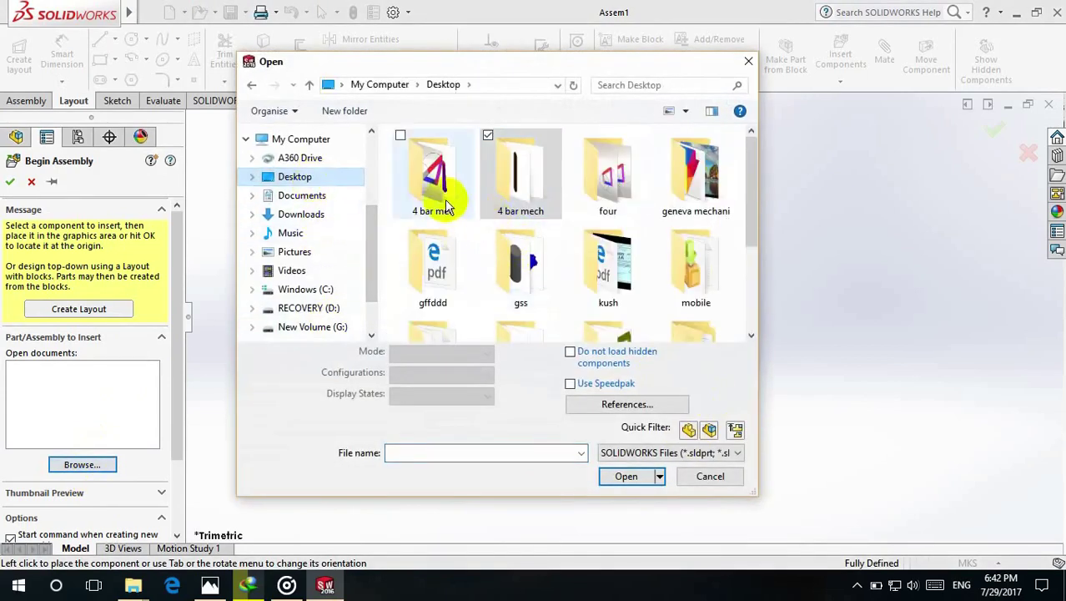
pyautogui.doubleClick(523, 202)
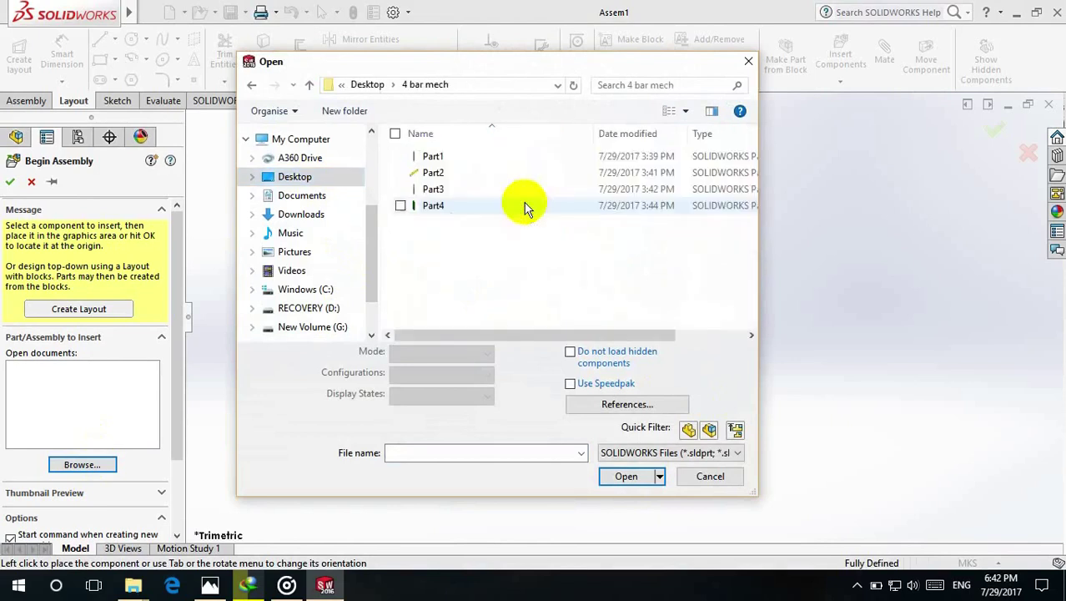
pyautogui.click(454, 158)
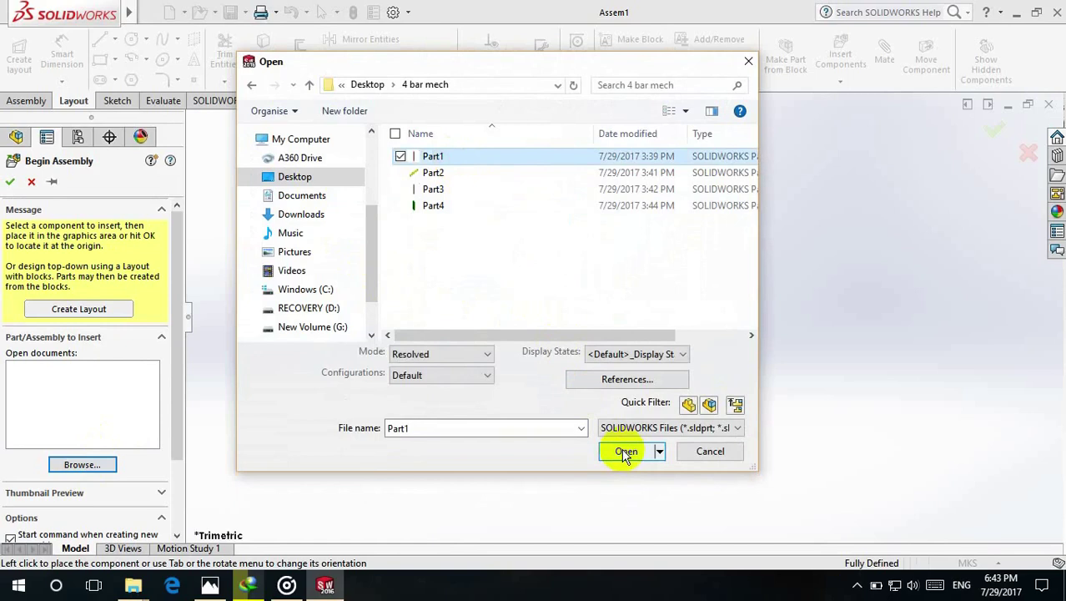
pyautogui.click(624, 451)
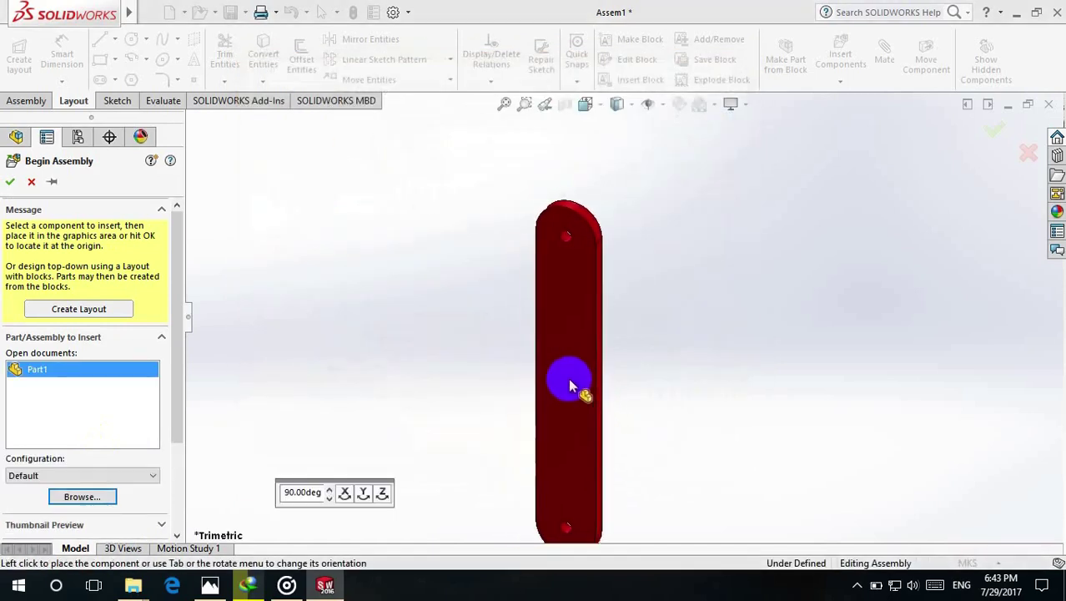
pyautogui.click(587, 375)
# Insert Part3 from the 4 bar mech folder and place it beside the red link
pyautogui.moveTo(671, 285)
pyautogui.mouseDown(button='middle')
pyautogui.moveTo(530, 221)
pyautogui.moveTo(546, 244)
pyautogui.moveTo(655, 232)
pyautogui.moveTo(683, 340)
pyautogui.moveTo(678, 268)
pyautogui.moveTo(759, 195)
pyautogui.moveTo(754, 215)
pyautogui.mouseUp(button='middle')
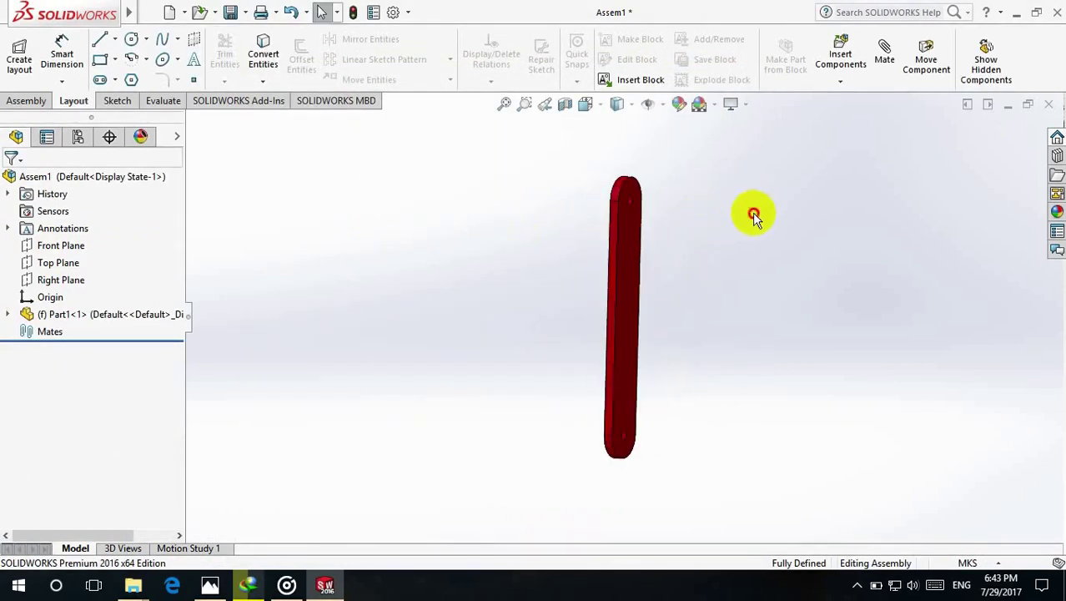
pyautogui.click(26, 100)
pyautogui.click(90, 63)
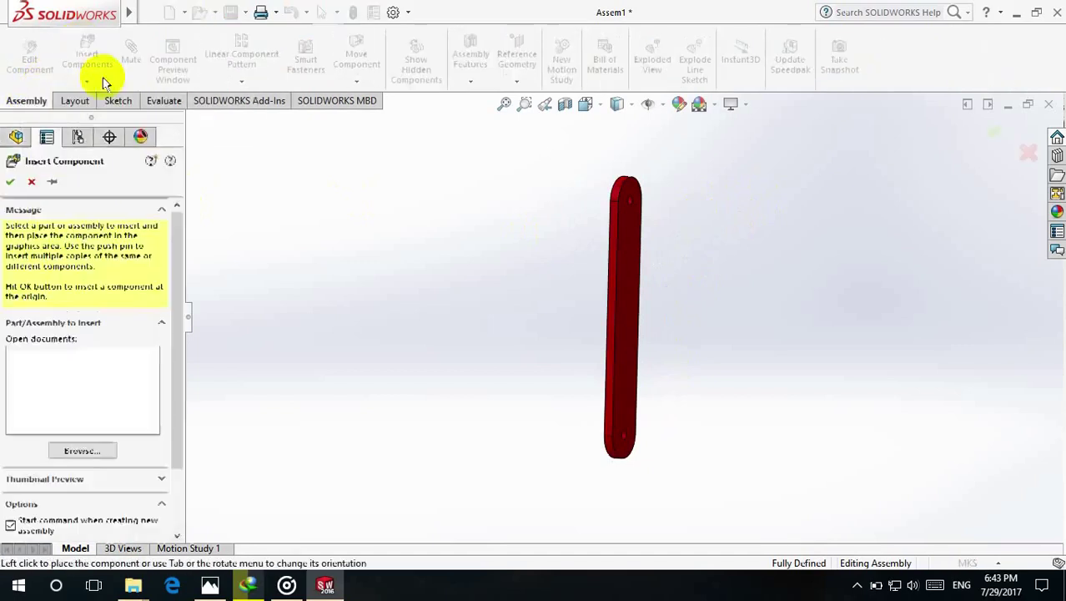
pyautogui.click(87, 444)
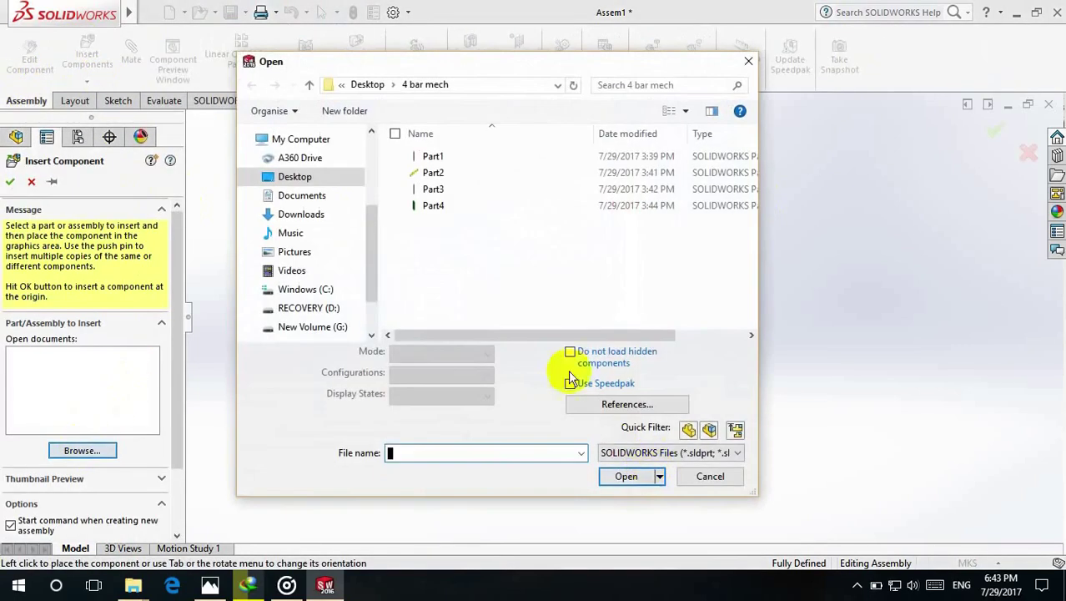
pyautogui.click(482, 191)
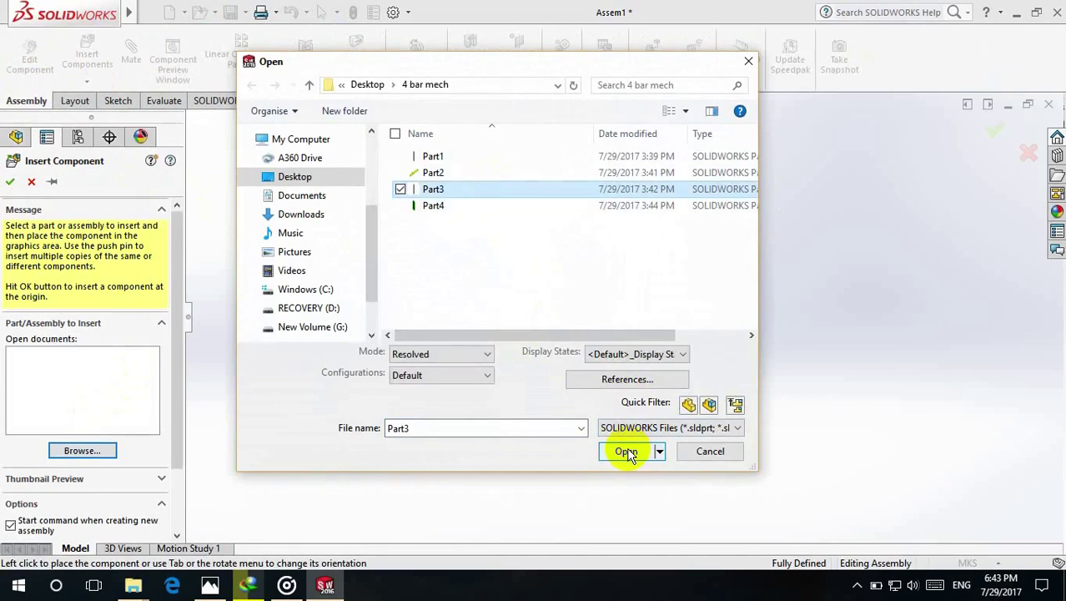
pyautogui.click(628, 451)
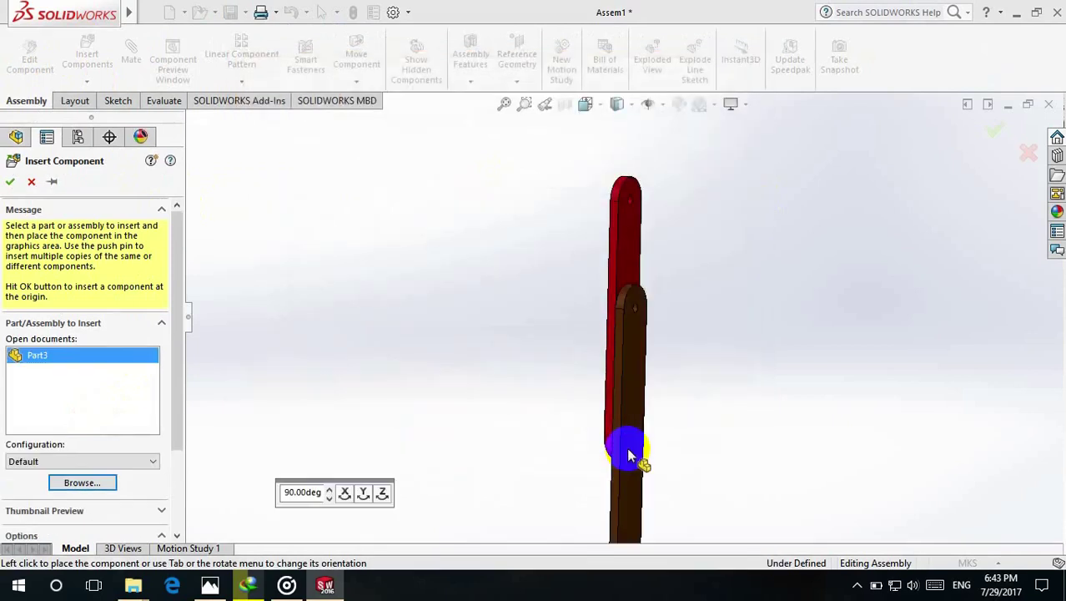
pyautogui.click(792, 290)
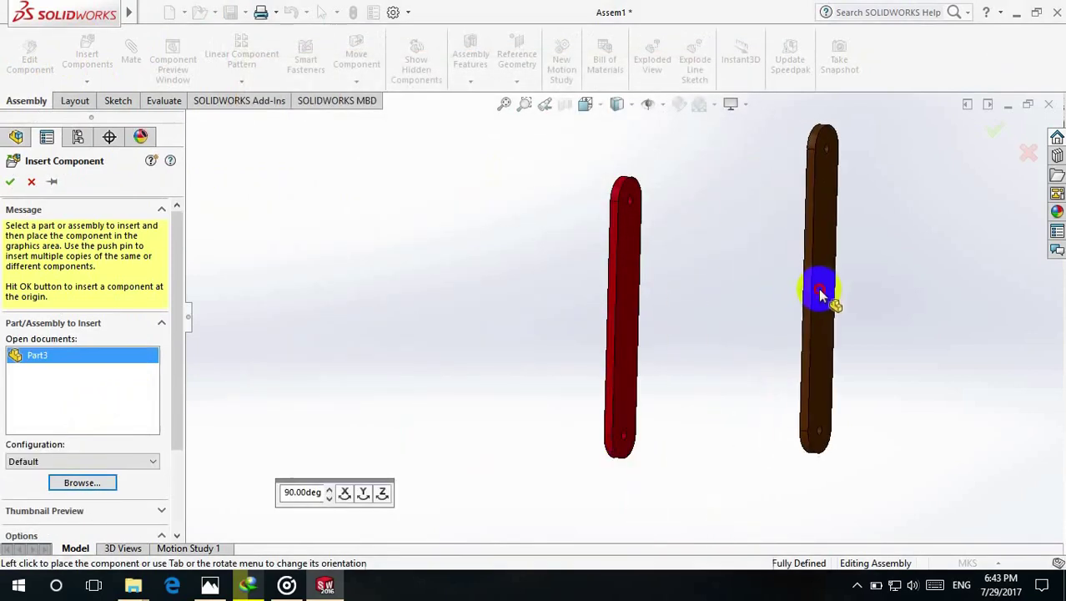
# Add a concentric mate between the lower holes of the red Part1 link and the brown Part3 link
pyautogui.scroll(-3, 682, 265)
pyautogui.scroll(2, 785, 251)
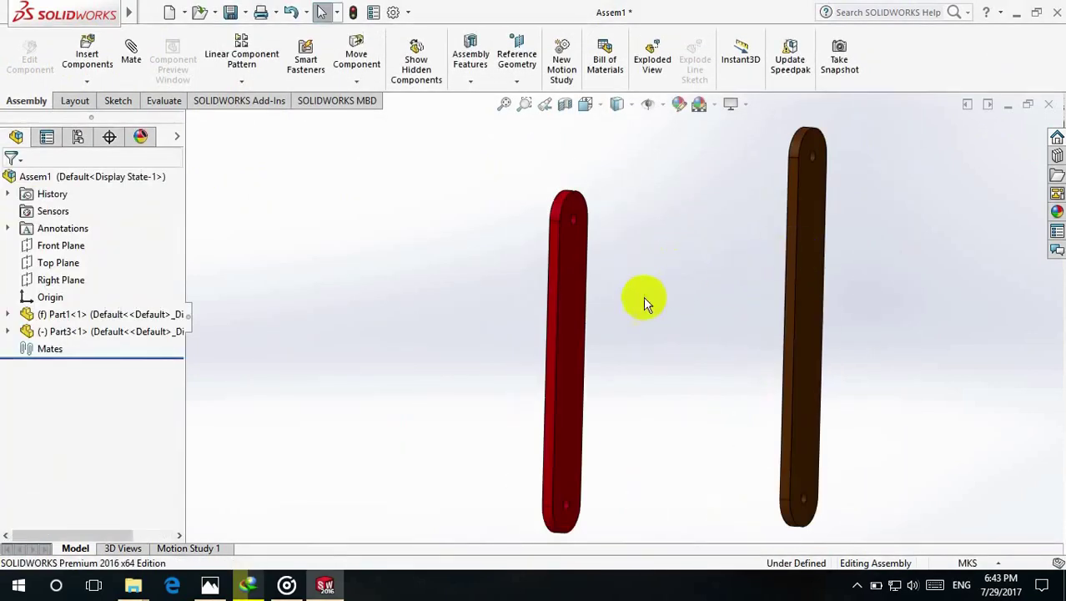
pyautogui.moveTo(630, 297); pyautogui.dragTo(583, 309, button='middle')
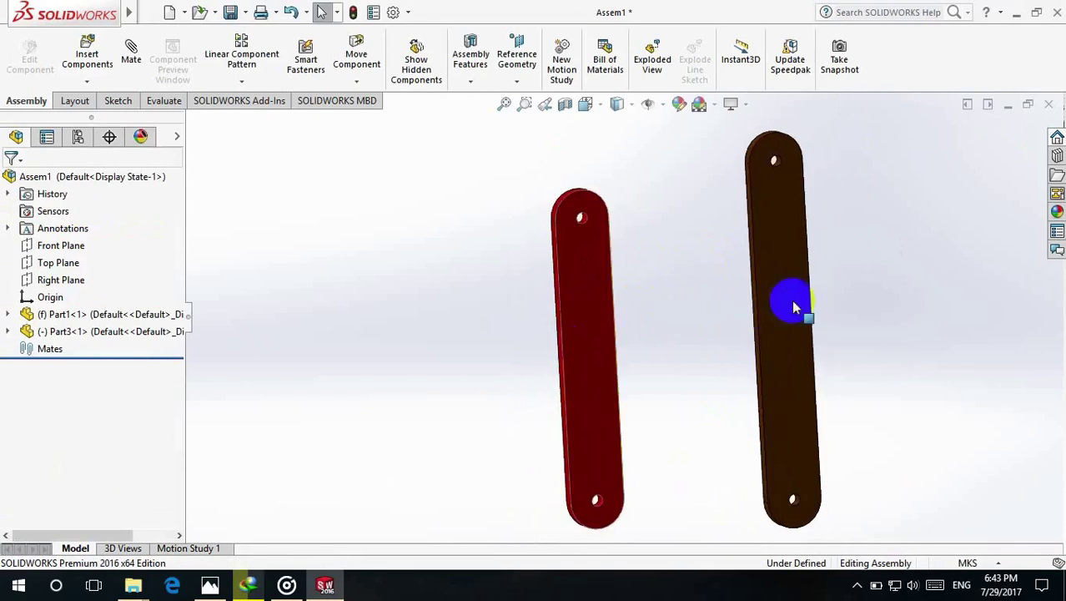
pyautogui.moveTo(745, 317)
pyautogui.mouseDown(button='middle')
pyautogui.moveTo(757, 310)
pyautogui.moveTo(704, 353)
pyautogui.moveTo(760, 329)
pyautogui.moveTo(751, 327)
pyautogui.mouseUp(button='middle')
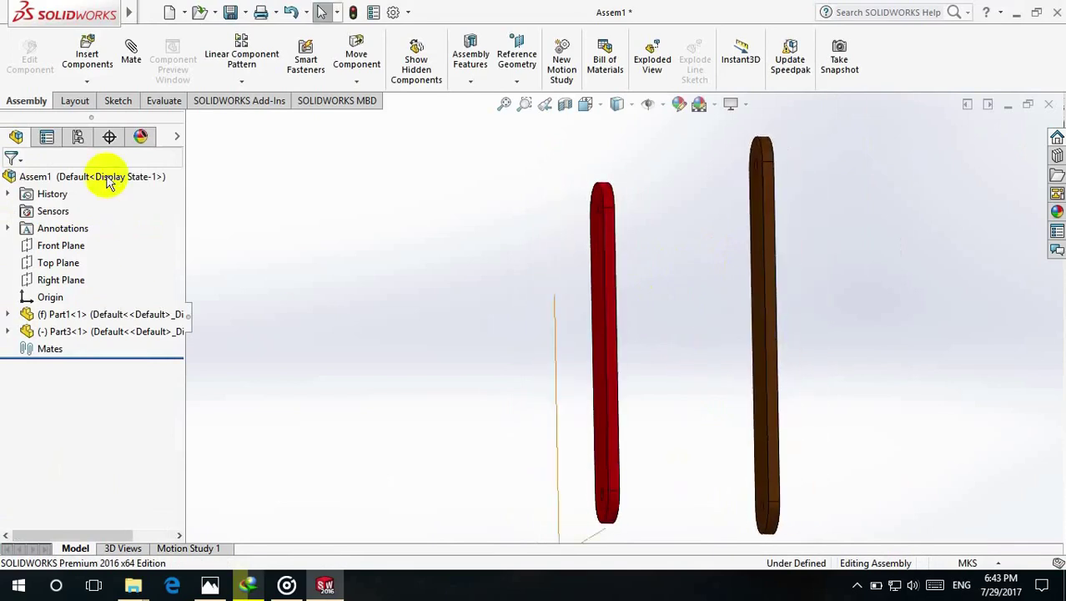
pyautogui.click(134, 55)
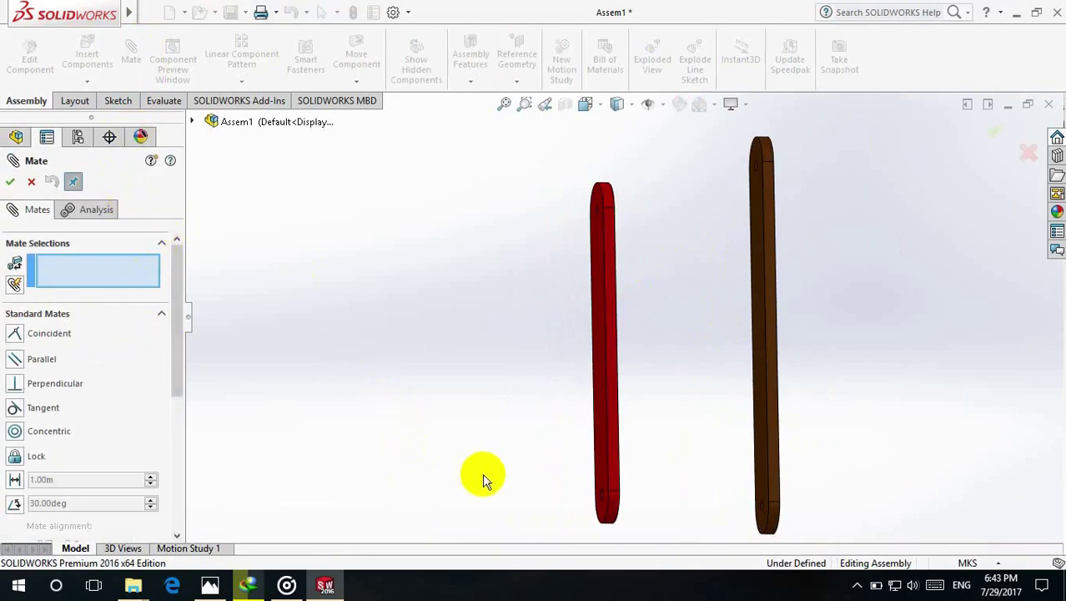
pyautogui.moveTo(541, 474); pyautogui.dragTo(437, 441, button='middle')
pyautogui.click(553, 483)
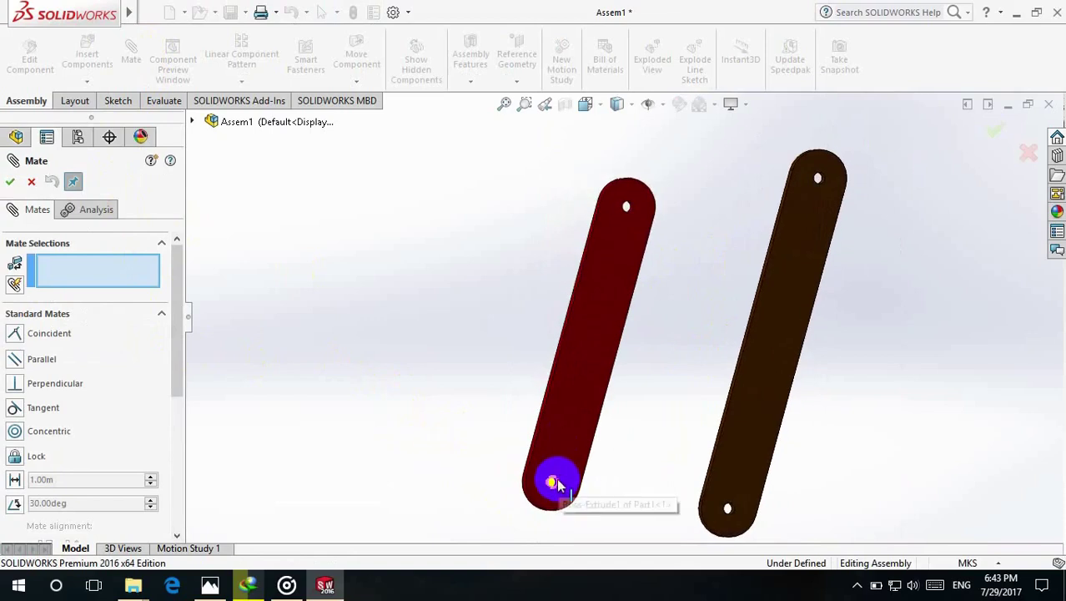
pyautogui.scroll(-2, 556, 485)
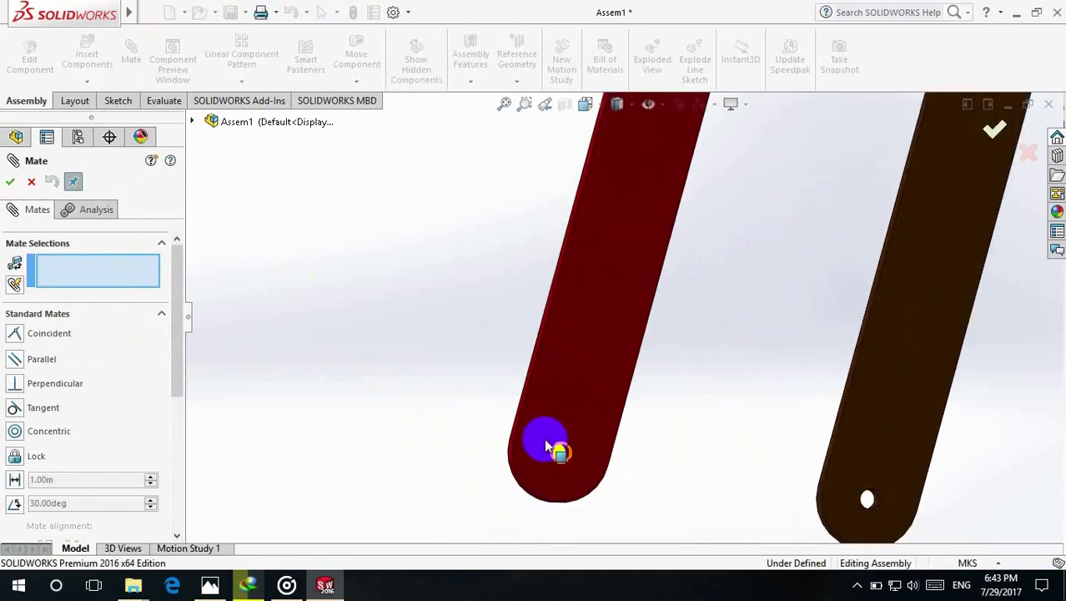
pyautogui.scroll(-3, 555, 449)
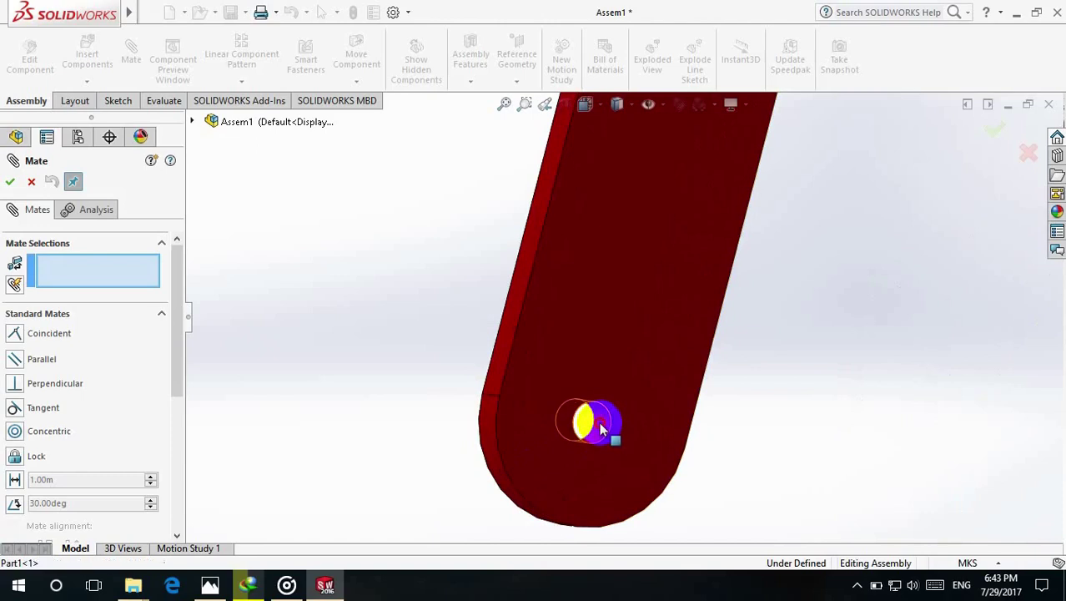
pyautogui.click(602, 429)
pyautogui.scroll(3, 731, 363)
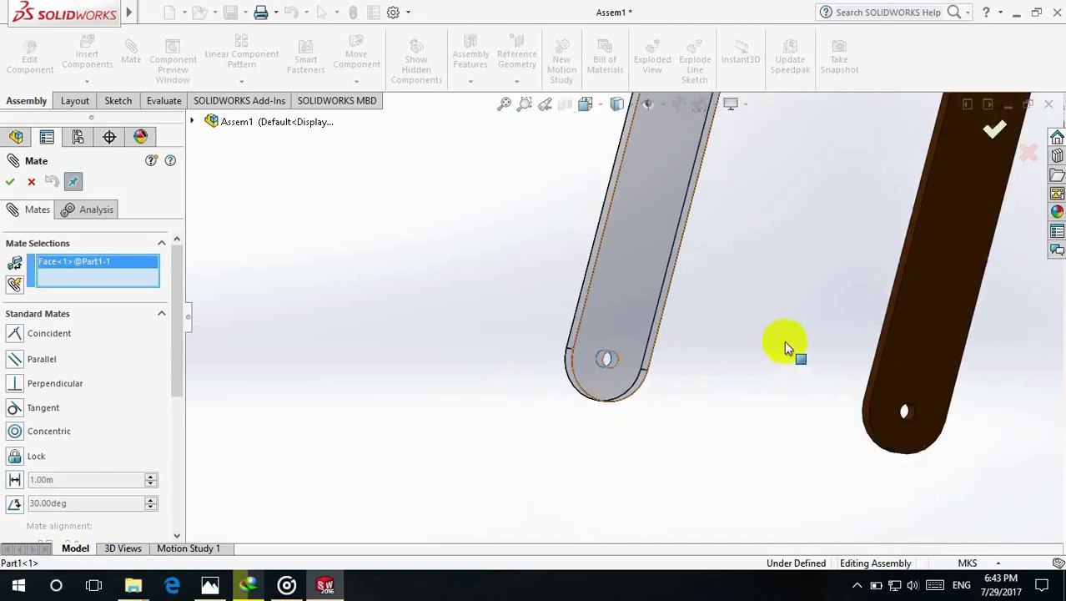
pyautogui.scroll(-5, 780, 330)
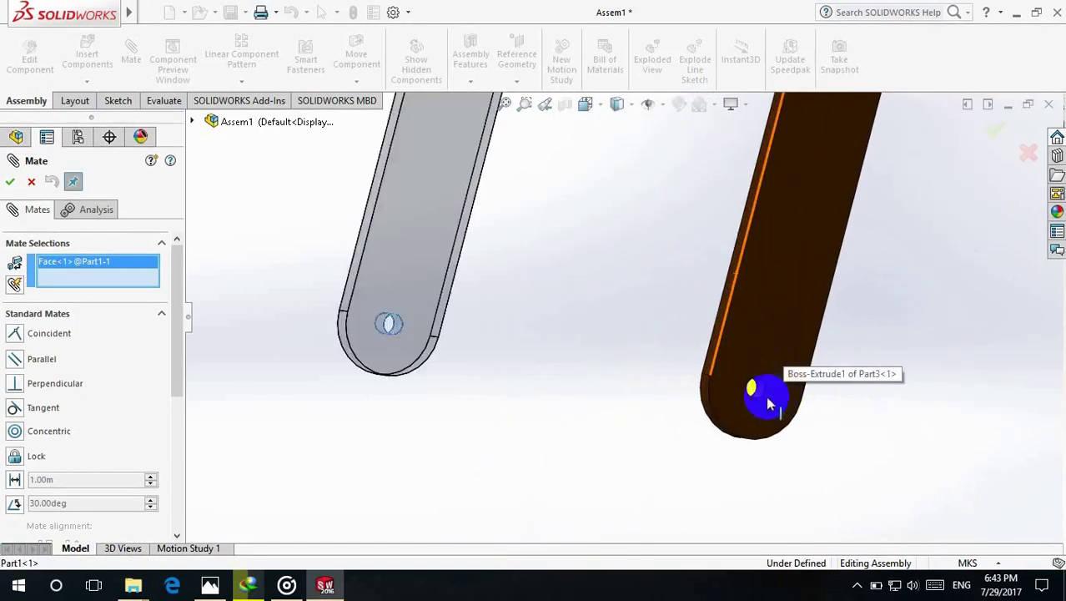
pyautogui.scroll(-2, 752, 390)
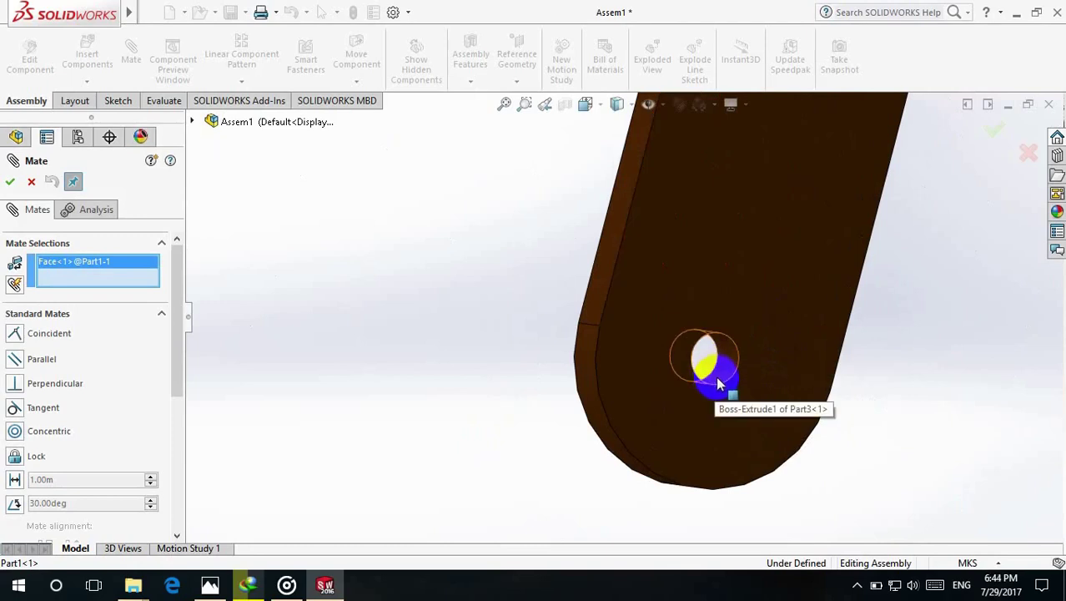
pyautogui.click(719, 382)
pyautogui.scroll(3, 359, 342)
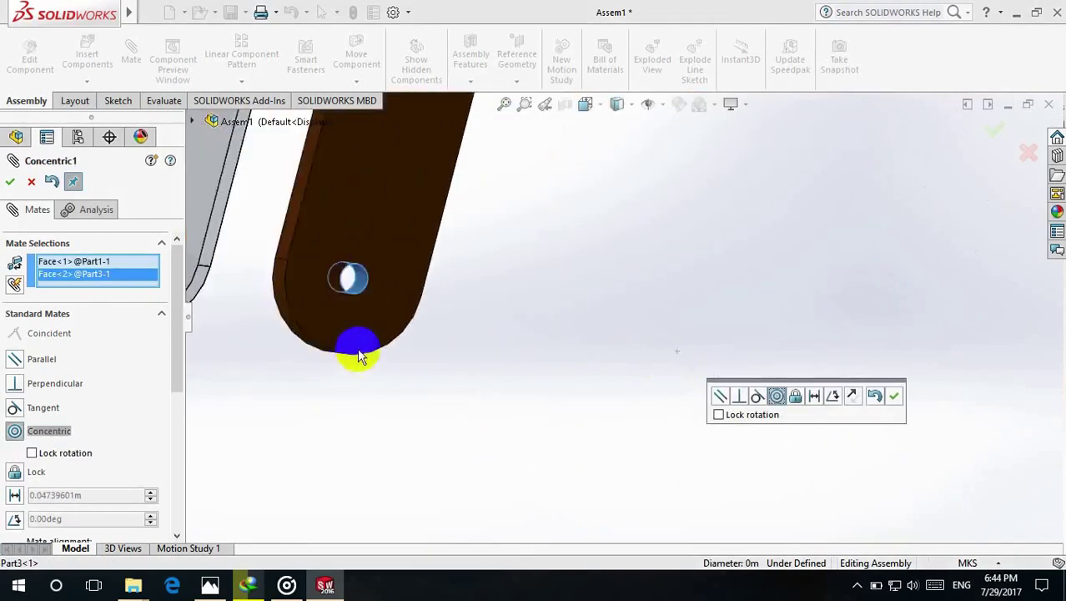
pyautogui.scroll(2, 342, 213)
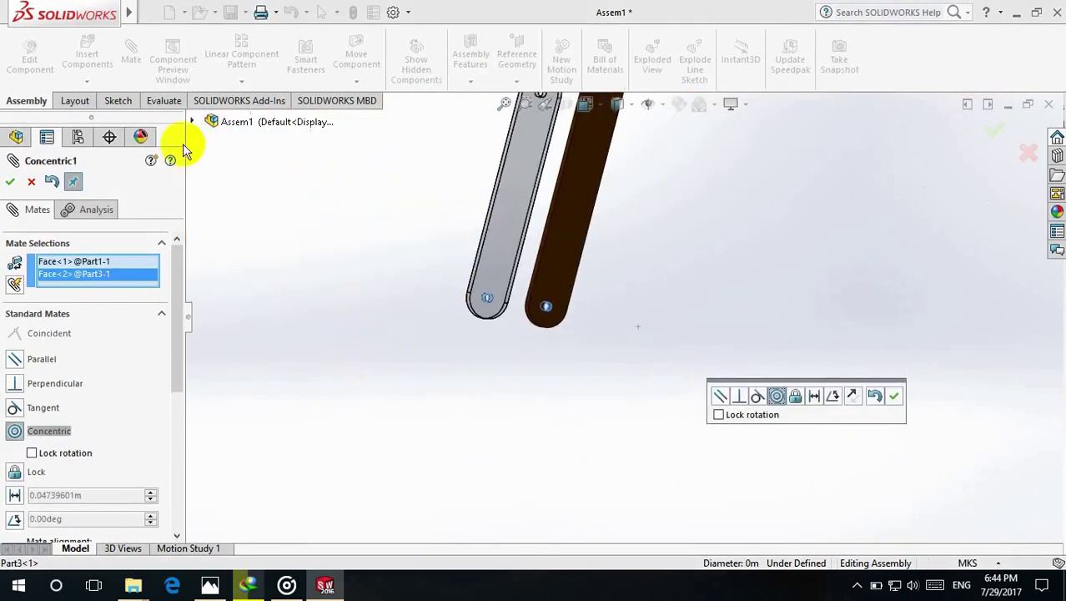
pyautogui.click(9, 180)
# Add a coincident mate between the facing flat faces of the red Part1 link and the brown Part3 link
pyautogui.moveTo(522, 242); pyautogui.dragTo(543, 321, button='middle')
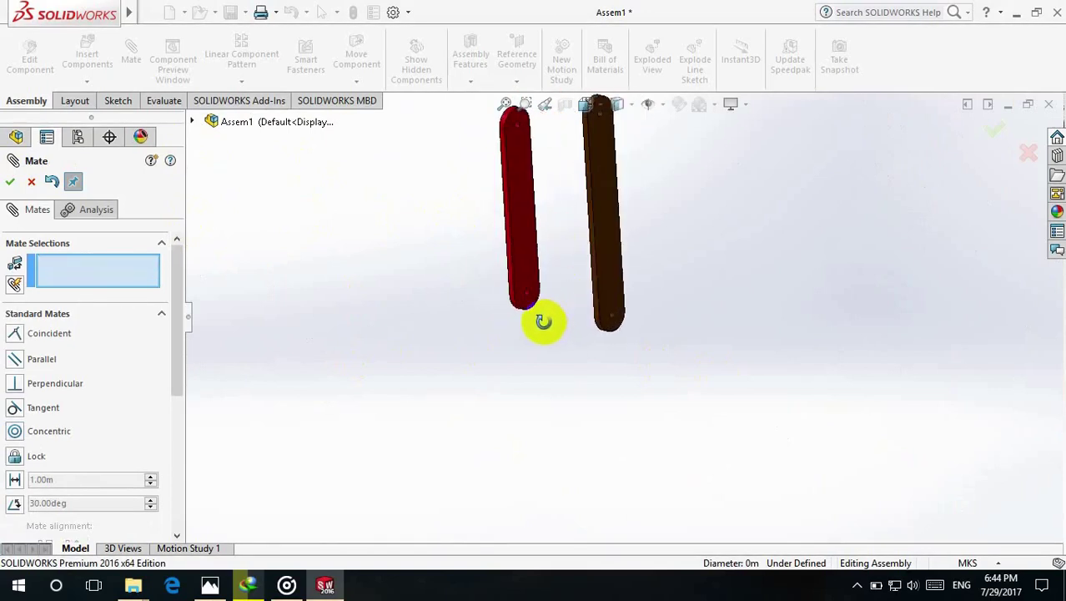
pyautogui.scroll(-5, 575, 250)
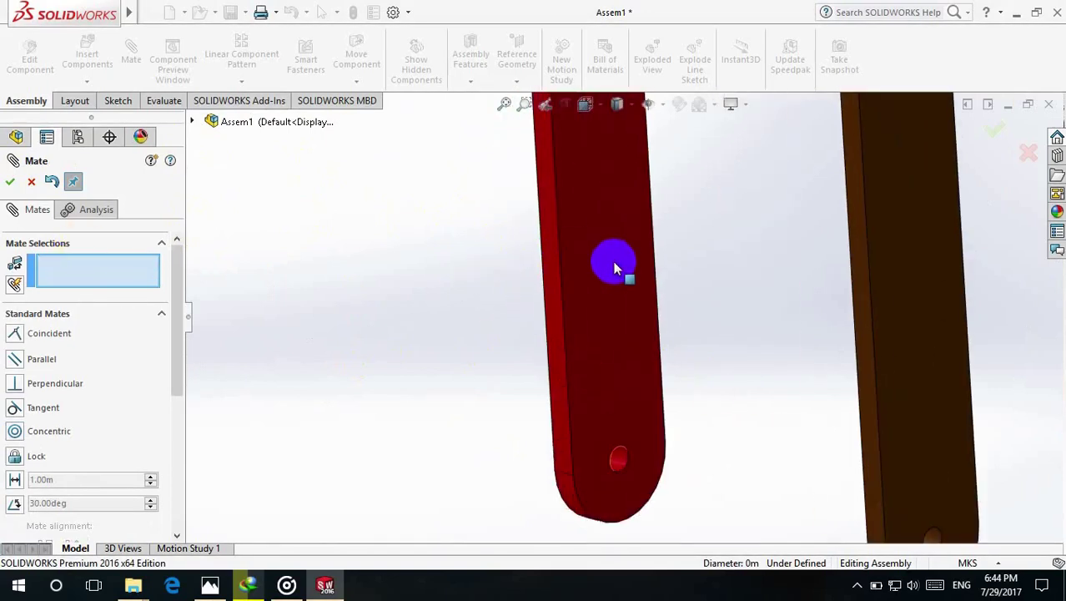
pyautogui.click(600, 265)
pyautogui.moveTo(639, 268); pyautogui.dragTo(783, 343, button='middle')
pyautogui.click(783, 342)
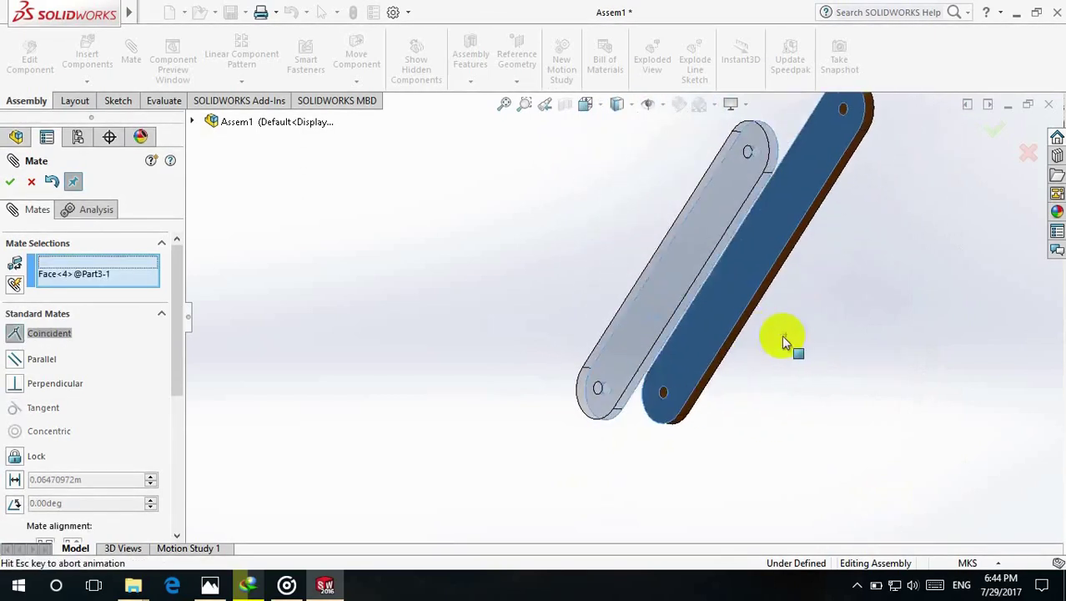
pyautogui.click(10, 181)
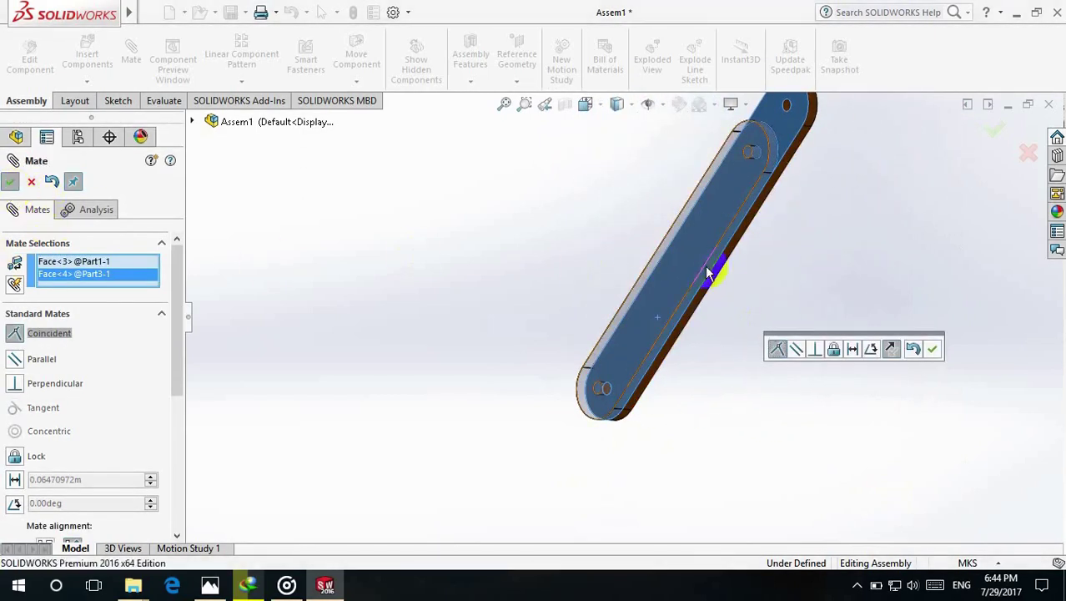
# Swing the brown Part3 link about its joint to open it away from the red link, and end mating
pyautogui.moveTo(754, 254); pyautogui.dragTo(571, 276, button='middle')
pyautogui.moveTo(573, 194); pyautogui.dragTo(722, 193)
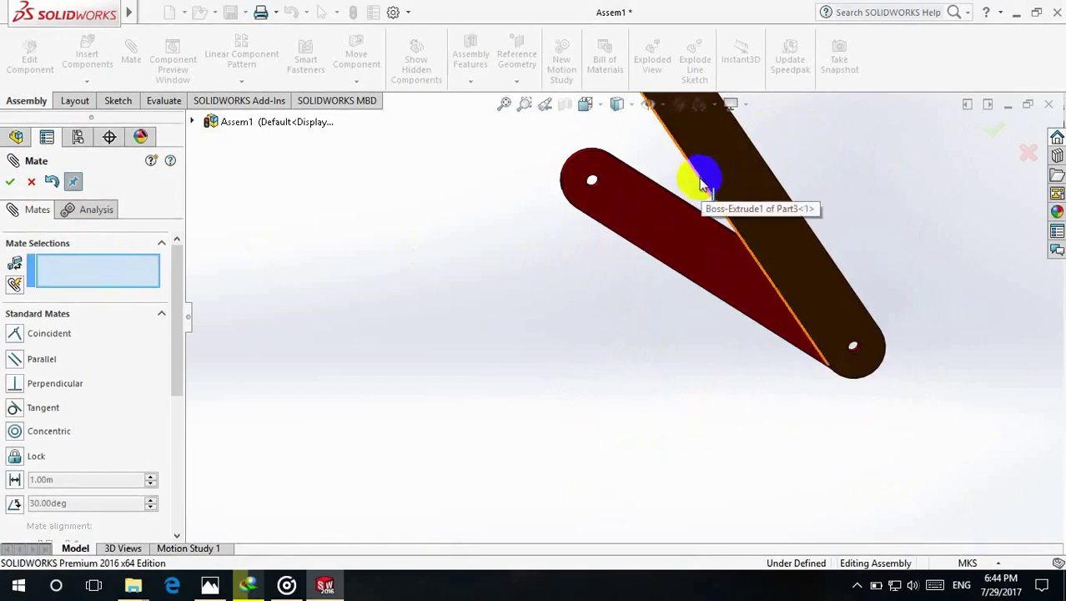
pyautogui.scroll(3, 692, 186)
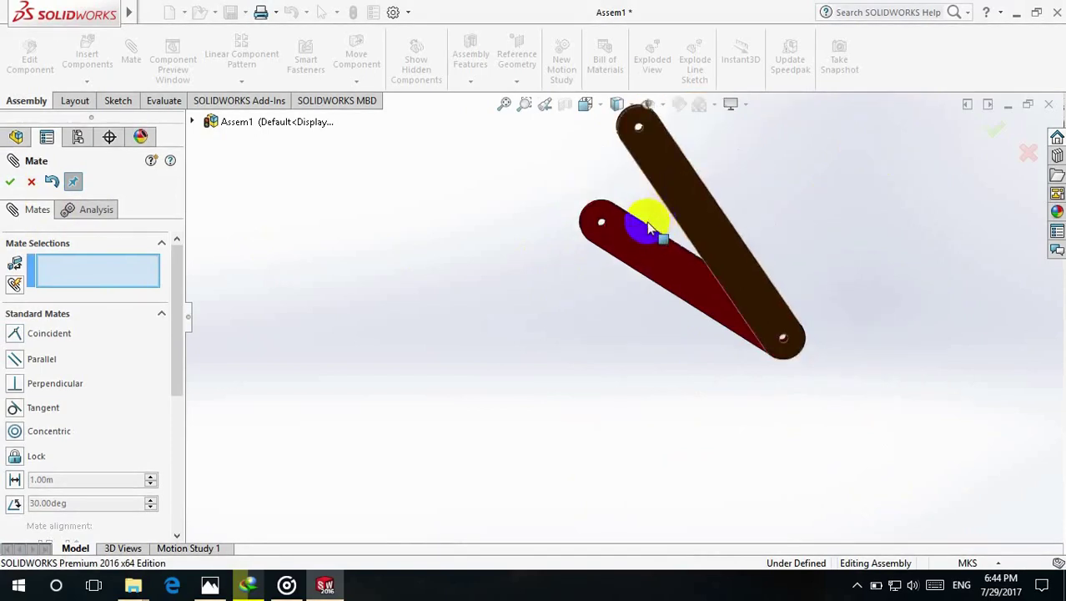
pyautogui.click(634, 254)
pyautogui.click(600, 221)
pyautogui.scroll(2, 606, 186)
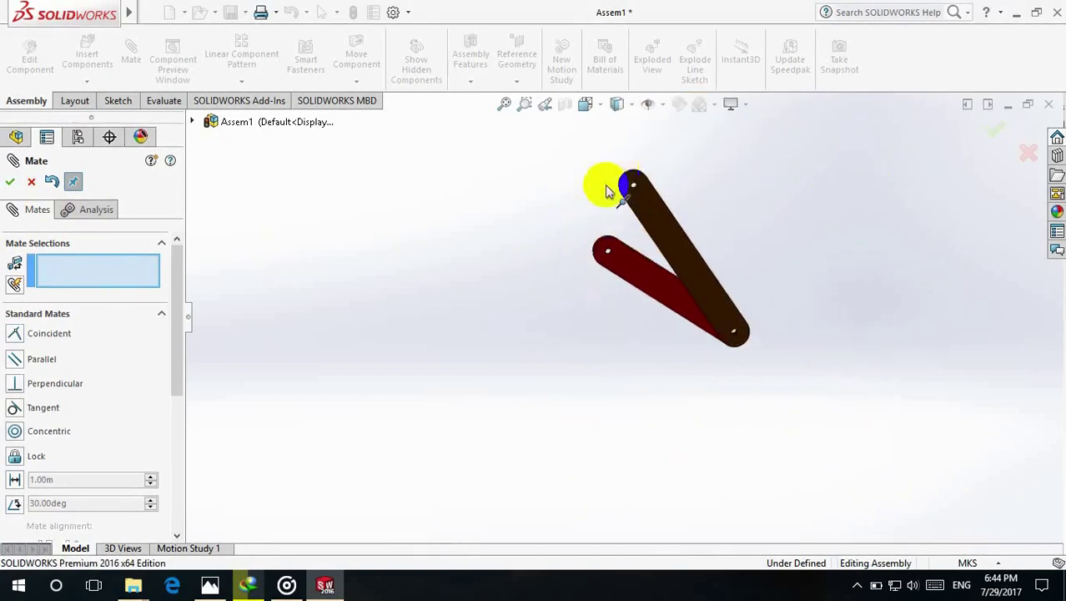
pyautogui.scroll(-2, 601, 196)
pyautogui.hotkey('ctrl', '1')
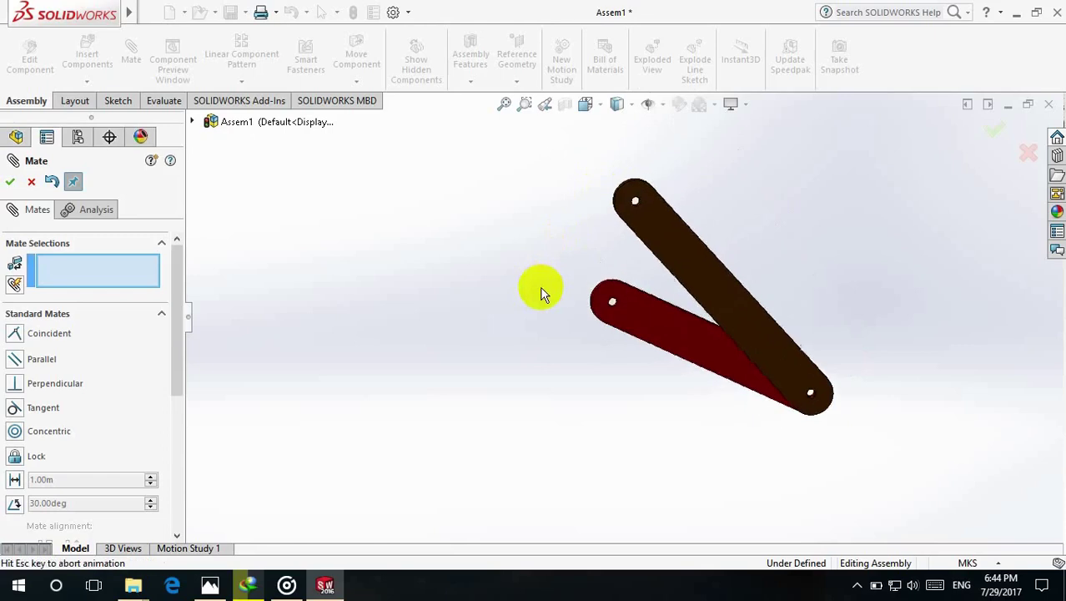
pyautogui.moveTo(620, 269); pyautogui.dragTo(760, 186)
pyautogui.scroll(-3, 739, 165)
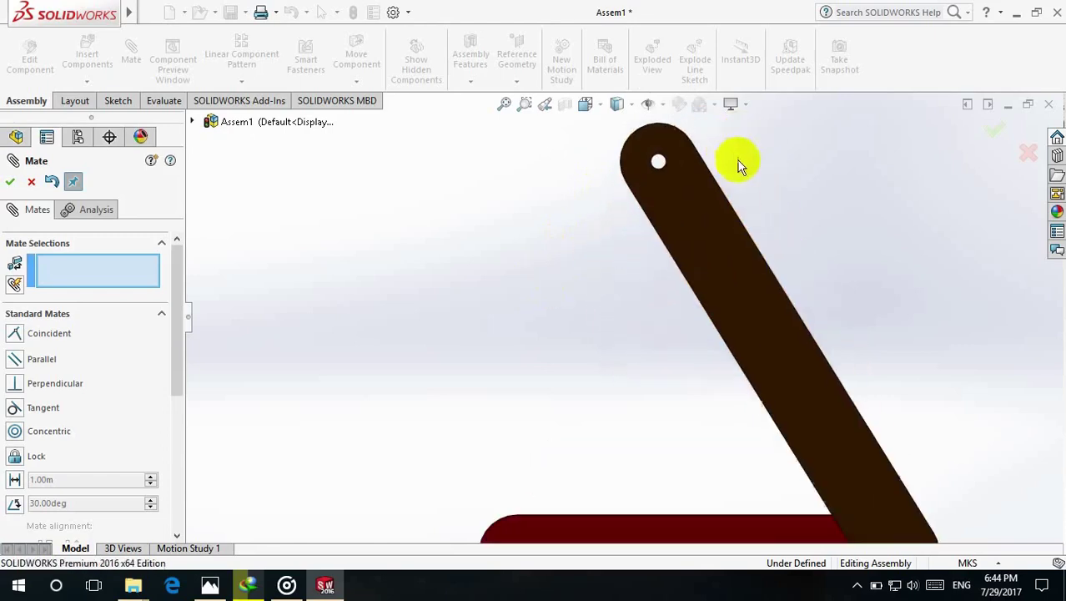
pyautogui.click(30, 183)
# Insert Part2 from the 4 bar mech folder and place it beside the brown link
pyautogui.click(88, 56)
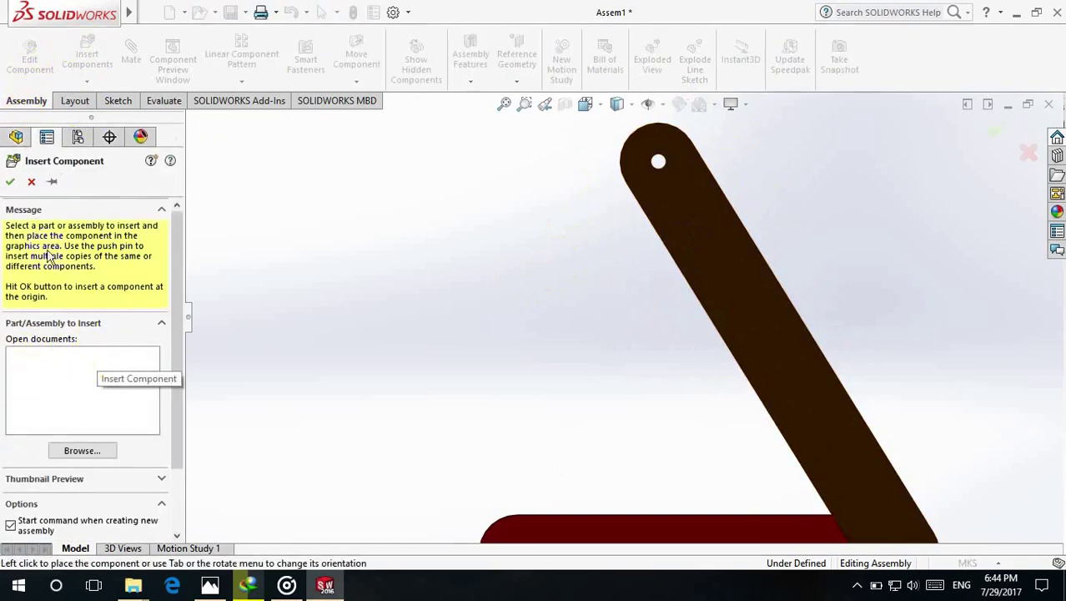
pyautogui.click(81, 449)
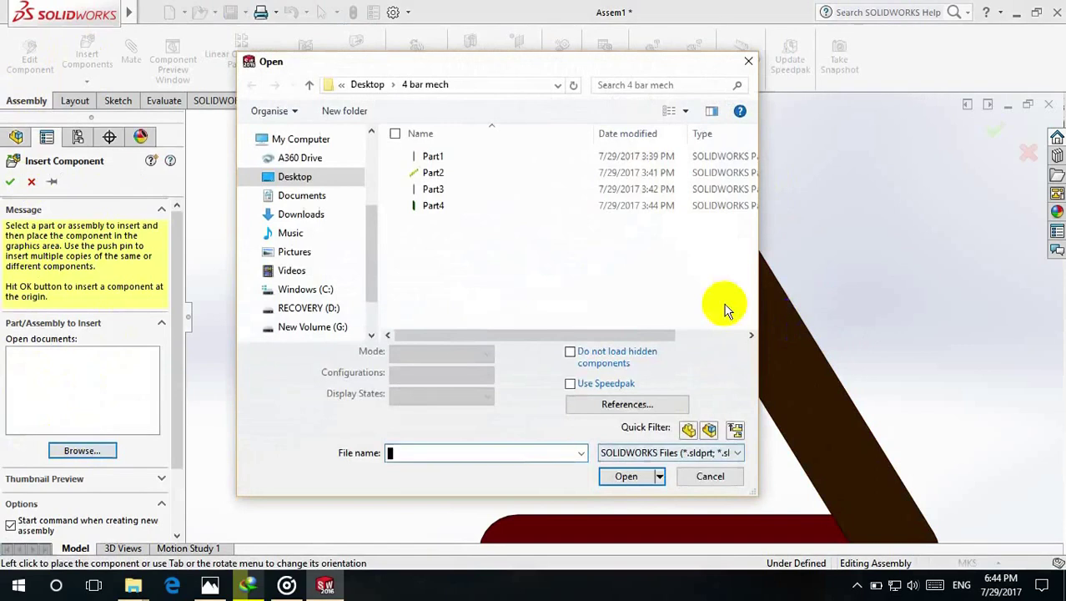
pyautogui.click(464, 173)
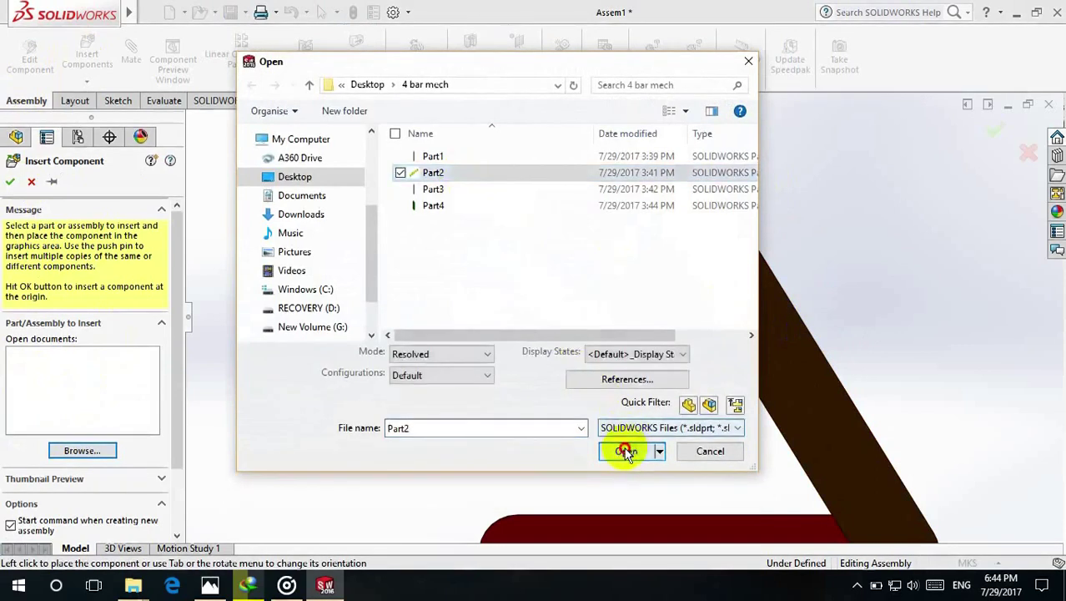
pyautogui.click(625, 450)
pyautogui.click(493, 294)
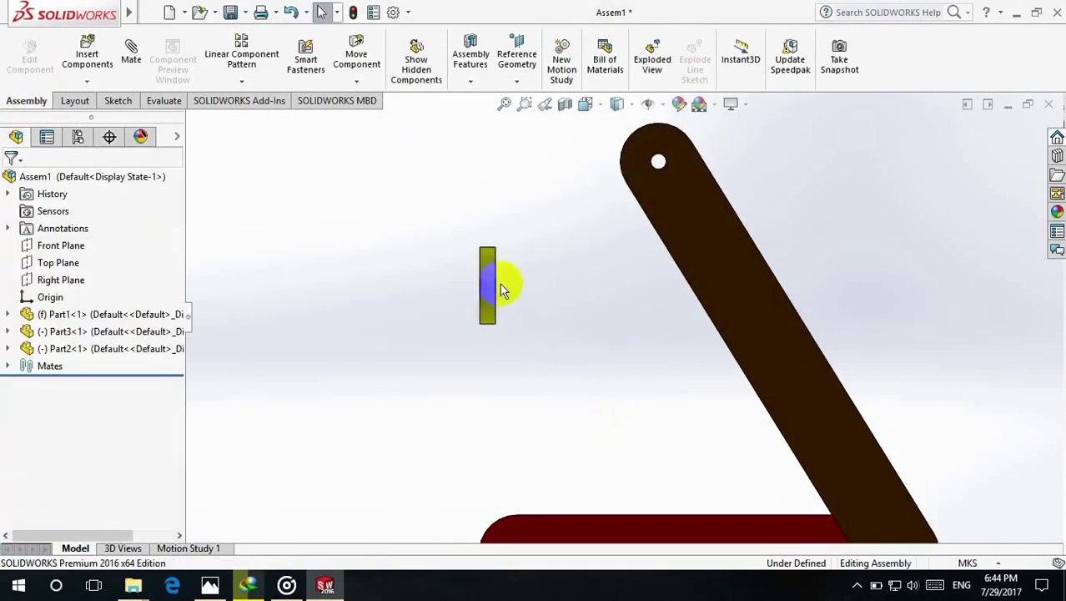
# Add a concentric mate between the brown Part3 link's upper hole and the nearest end hole of the yellow Part2 link
pyautogui.scroll(-3, 501, 288)
pyautogui.moveTo(541, 288); pyautogui.dragTo(557, 298, button='middle')
pyautogui.scroll(2, 508, 242)
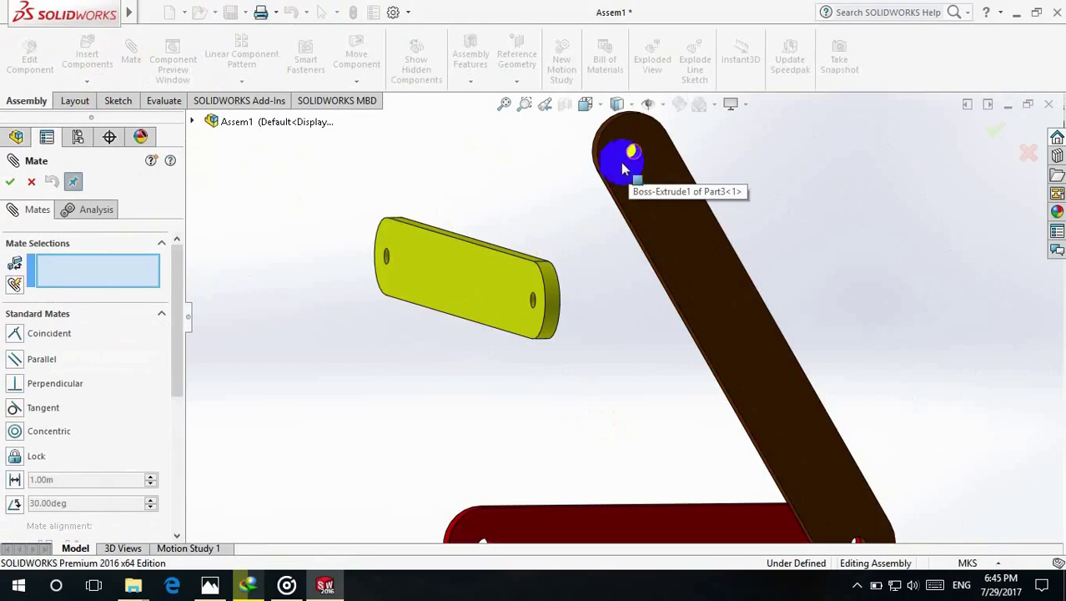
pyautogui.scroll(-3, 639, 160)
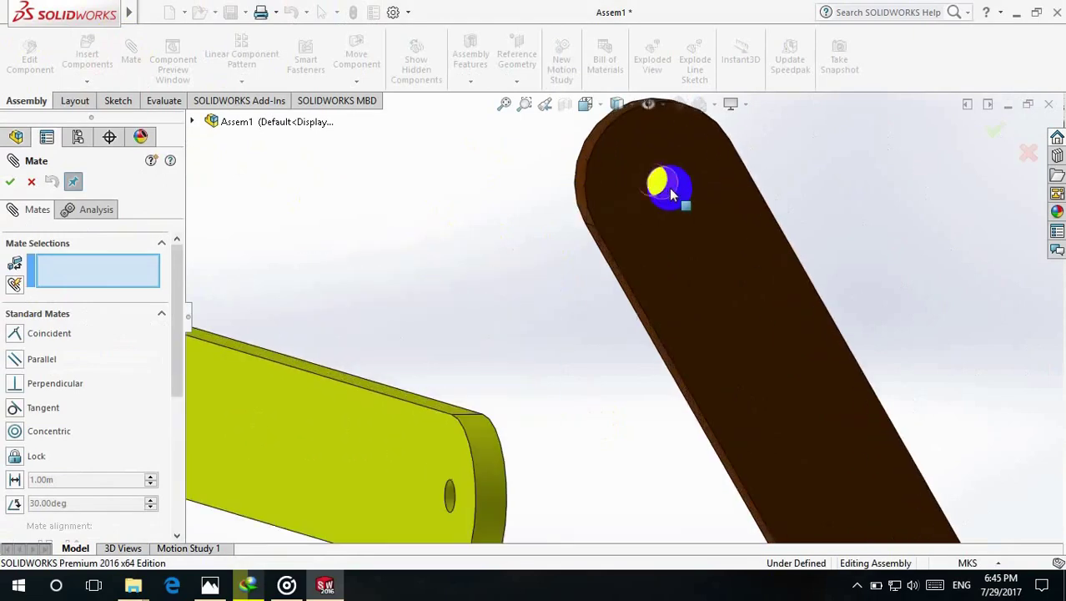
pyautogui.click(672, 193)
pyautogui.scroll(3, 476, 321)
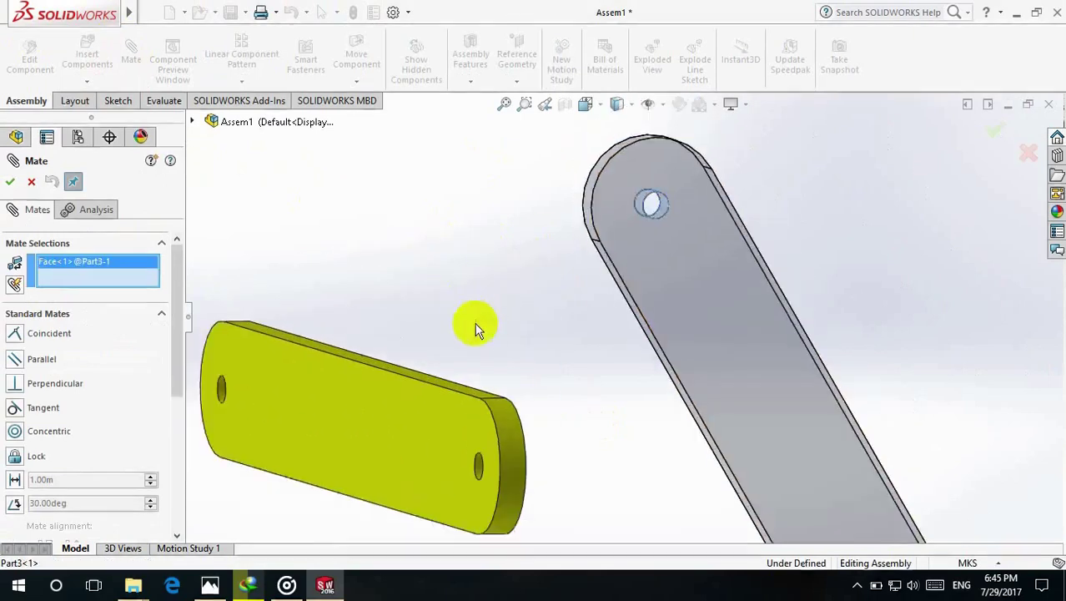
pyautogui.scroll(-4, 507, 368)
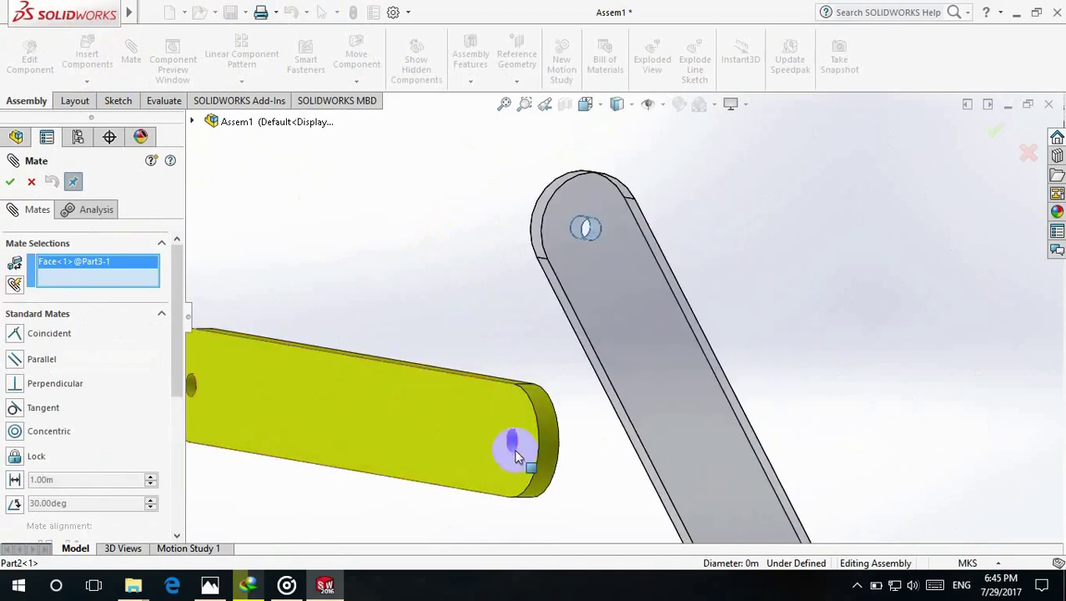
pyautogui.scroll(-2, 525, 444)
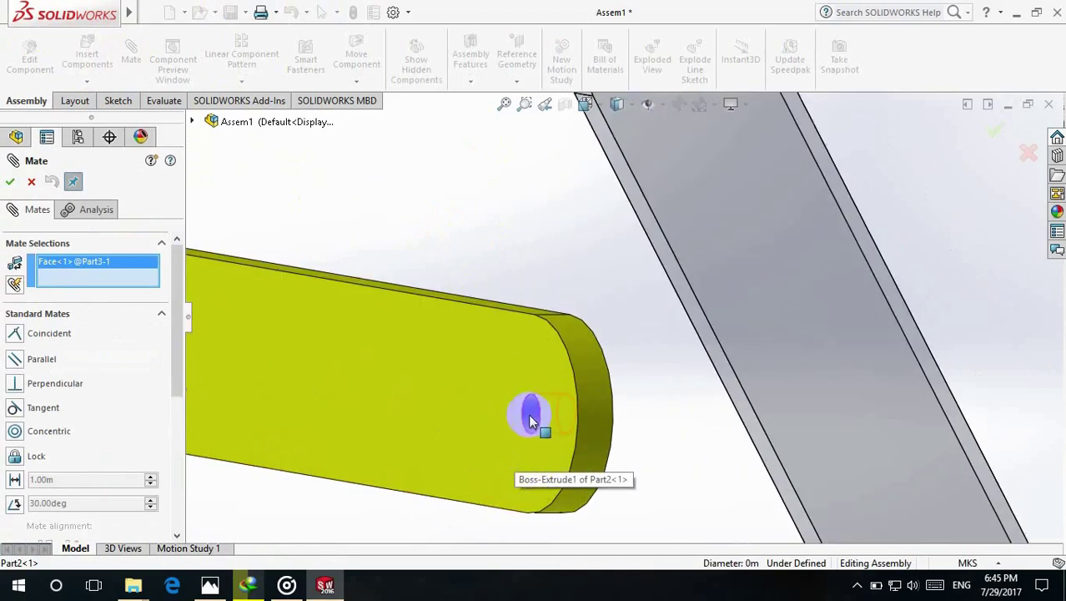
pyautogui.click(529, 417)
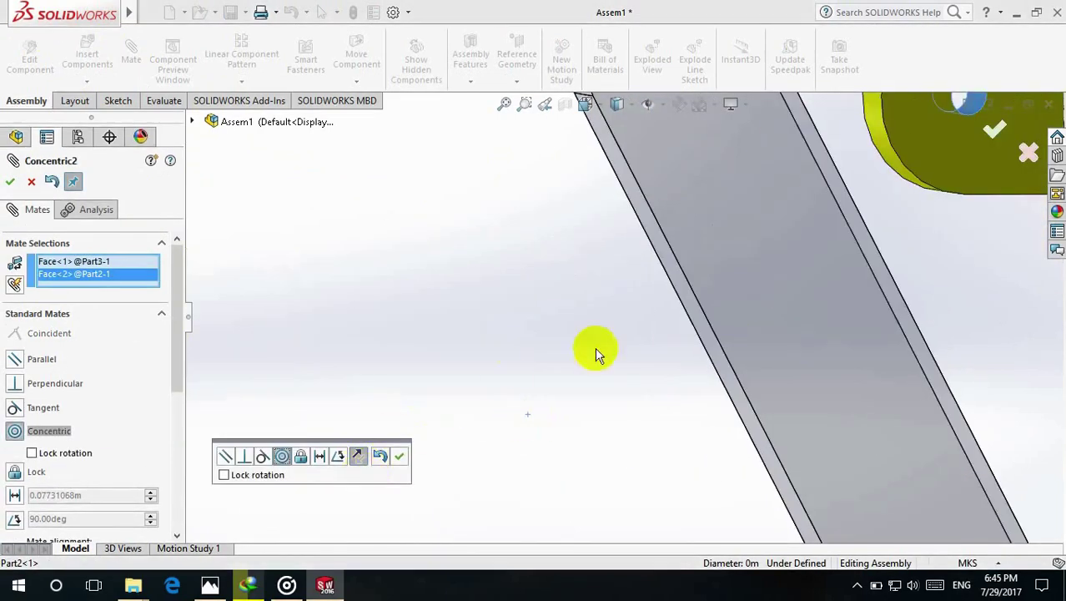
pyautogui.scroll(3, 624, 314)
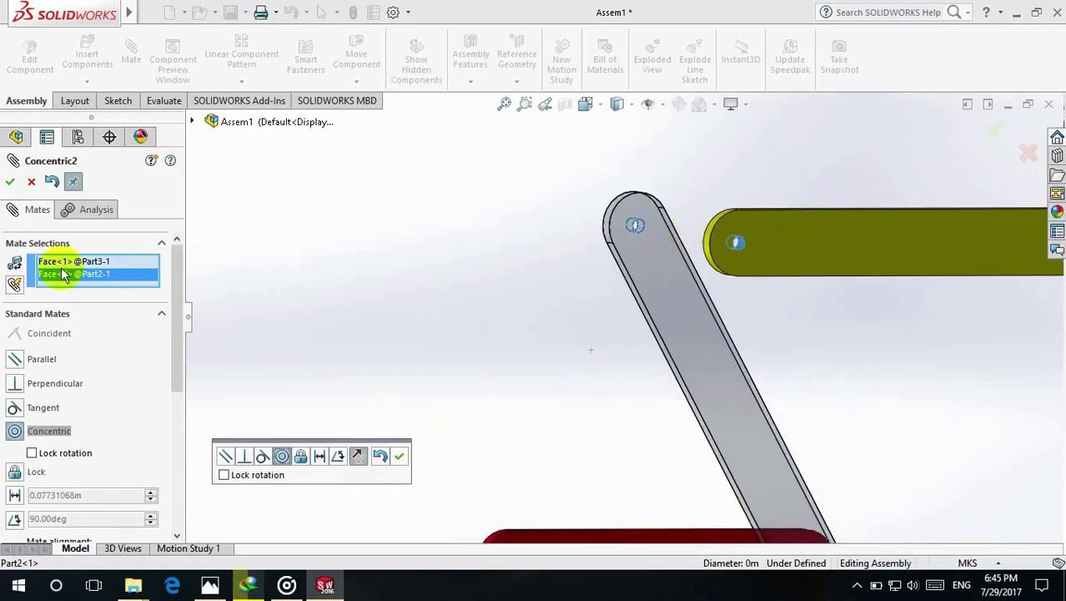
pyautogui.click(10, 183)
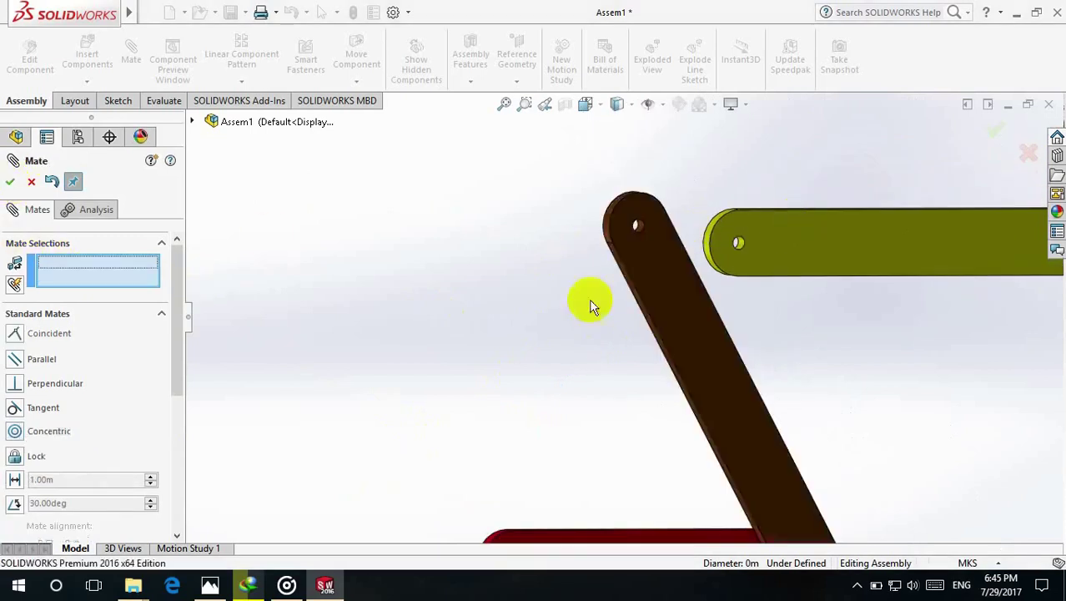
# Add a coincident mate between the flat faces of the brown Part3 link and the yellow Part2 link
pyautogui.moveTo(821, 276); pyautogui.dragTo(809, 245)
pyautogui.moveTo(693, 284); pyautogui.dragTo(665, 275)
pyautogui.moveTo(588, 238); pyautogui.dragTo(624, 286, button='middle')
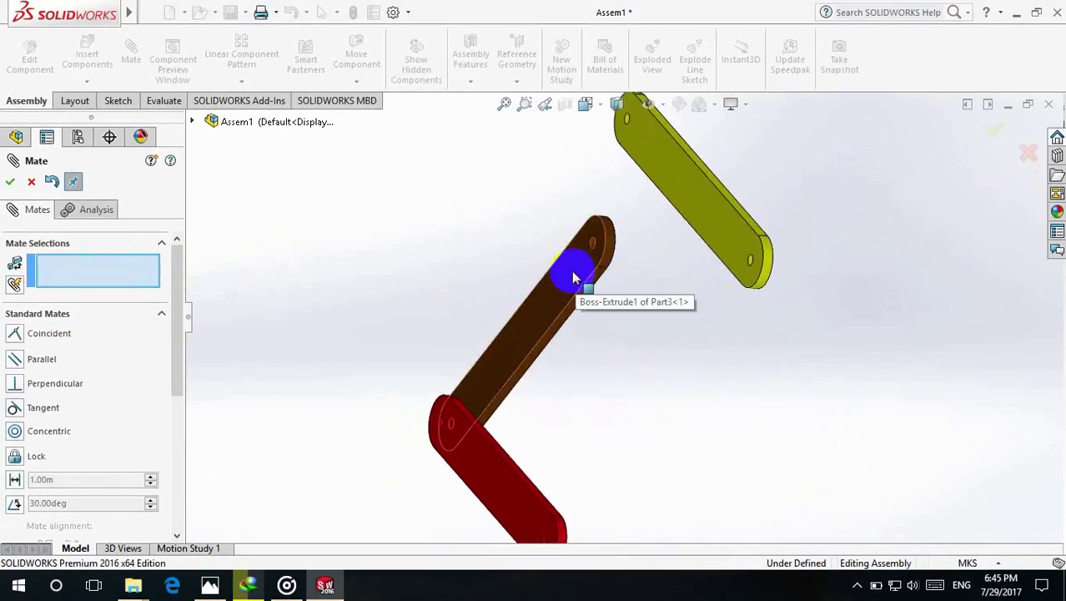
pyautogui.click(516, 336)
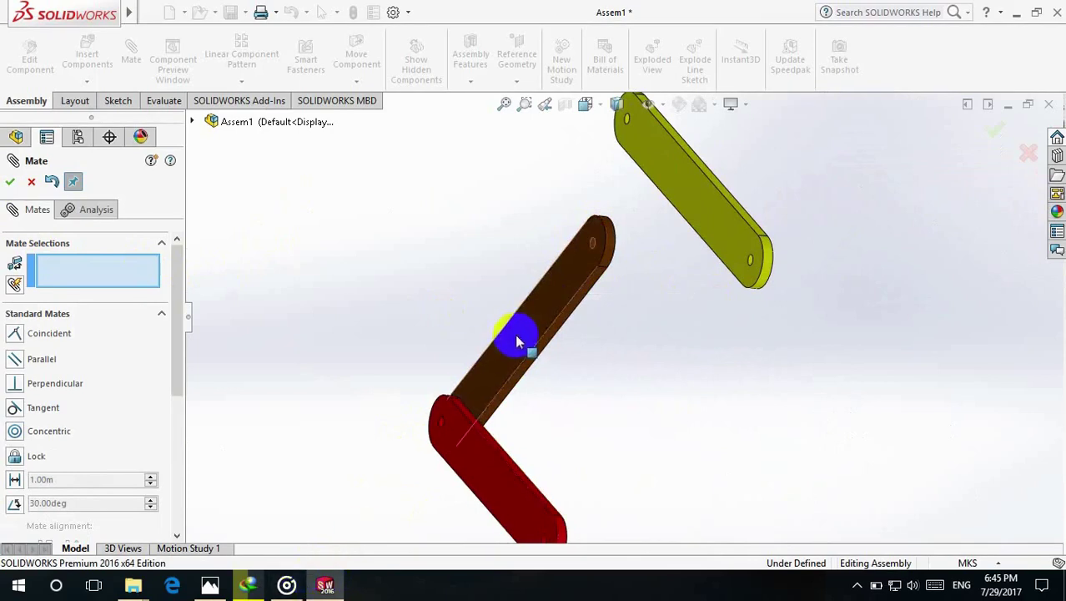
pyautogui.click(520, 332)
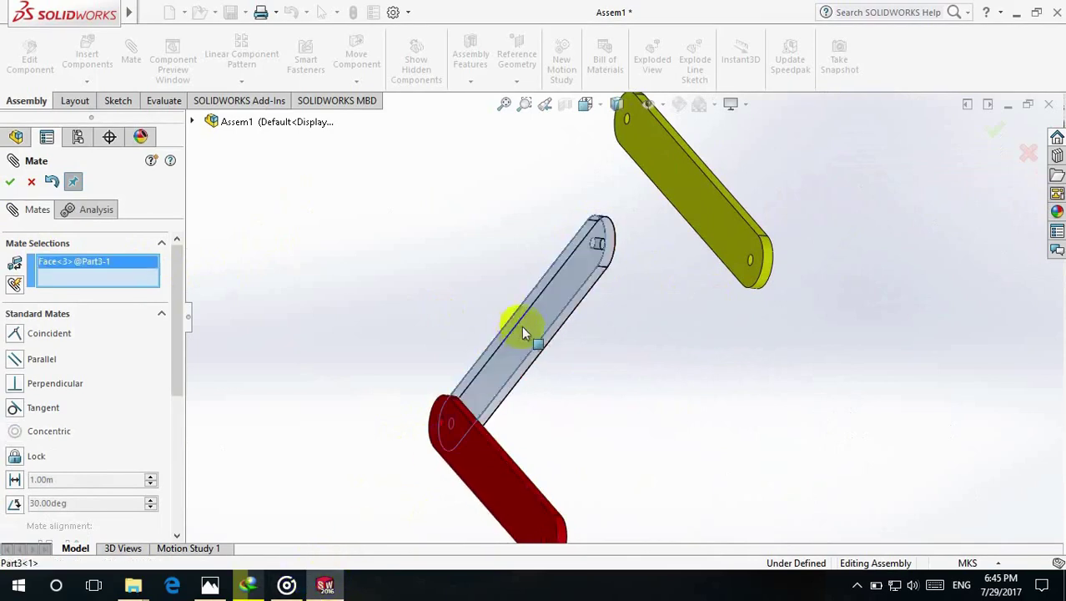
pyautogui.moveTo(607, 262); pyautogui.dragTo(529, 206, button='middle')
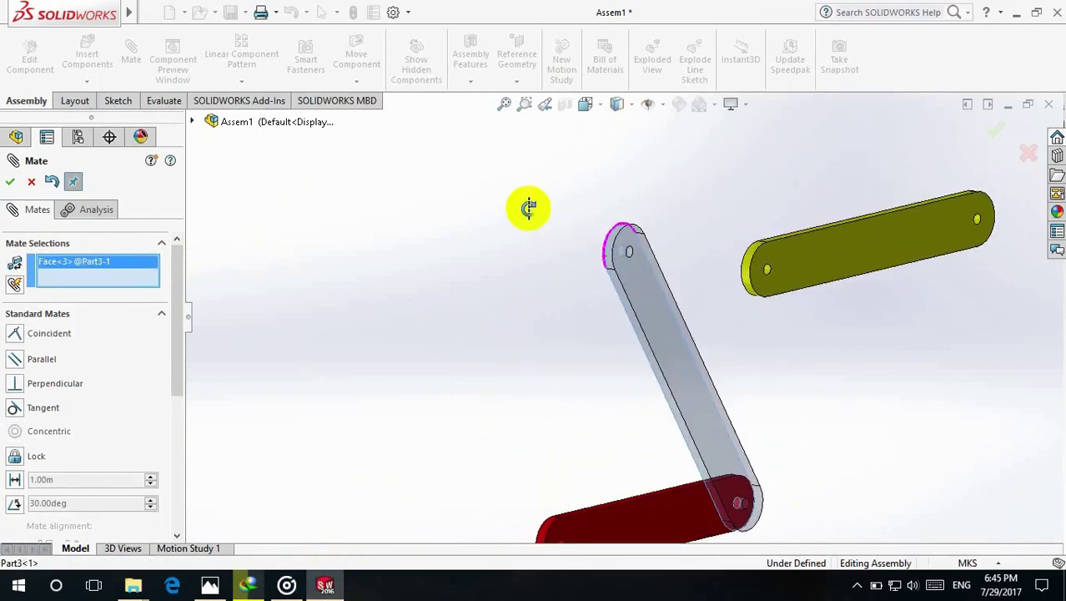
pyautogui.click(831, 259)
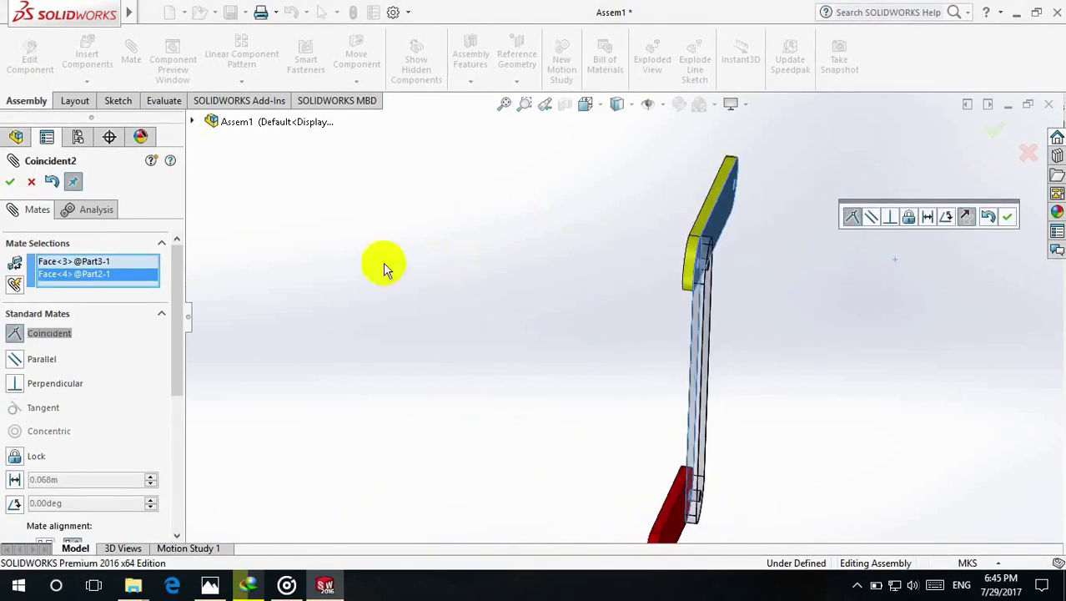
pyautogui.click(10, 182)
pyautogui.hotkey('ctrl', '1')
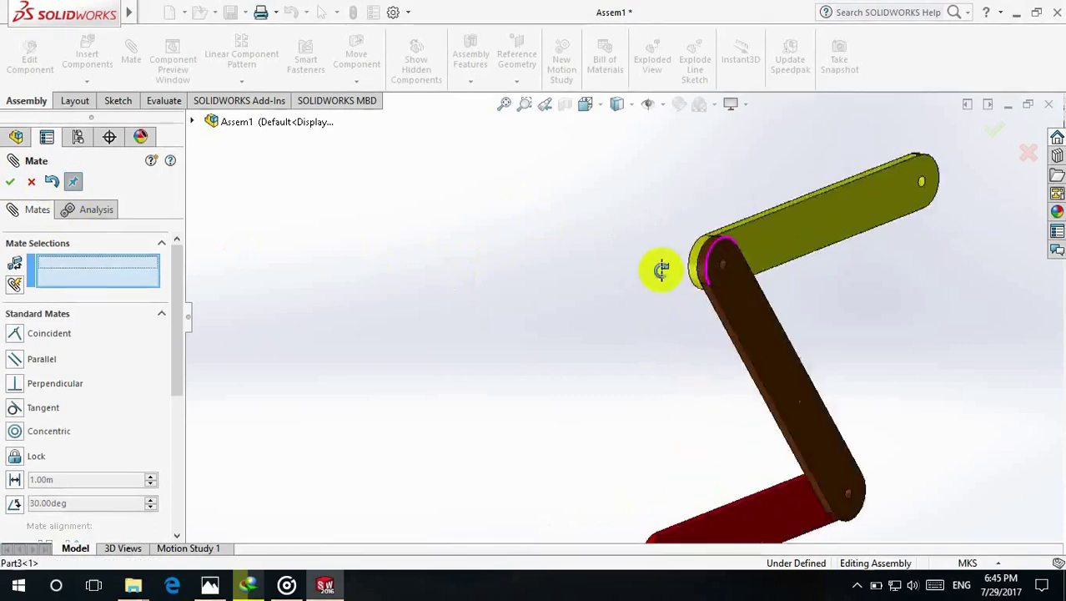
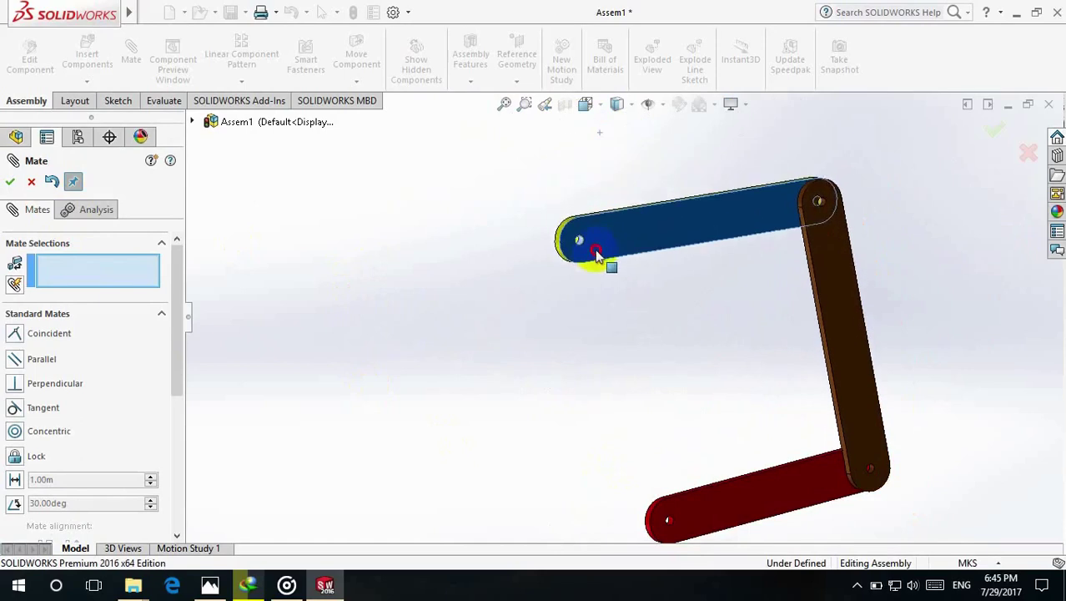
# Switch to Groove Music, open its volume control and minimise the player
pyautogui.click(288, 587)
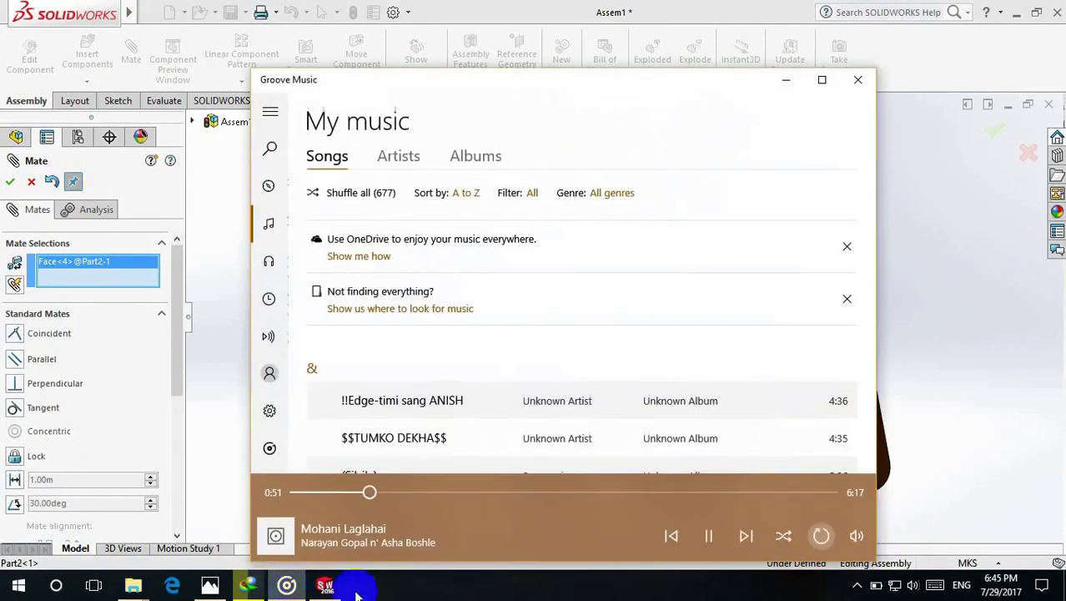
pyautogui.click(854, 538)
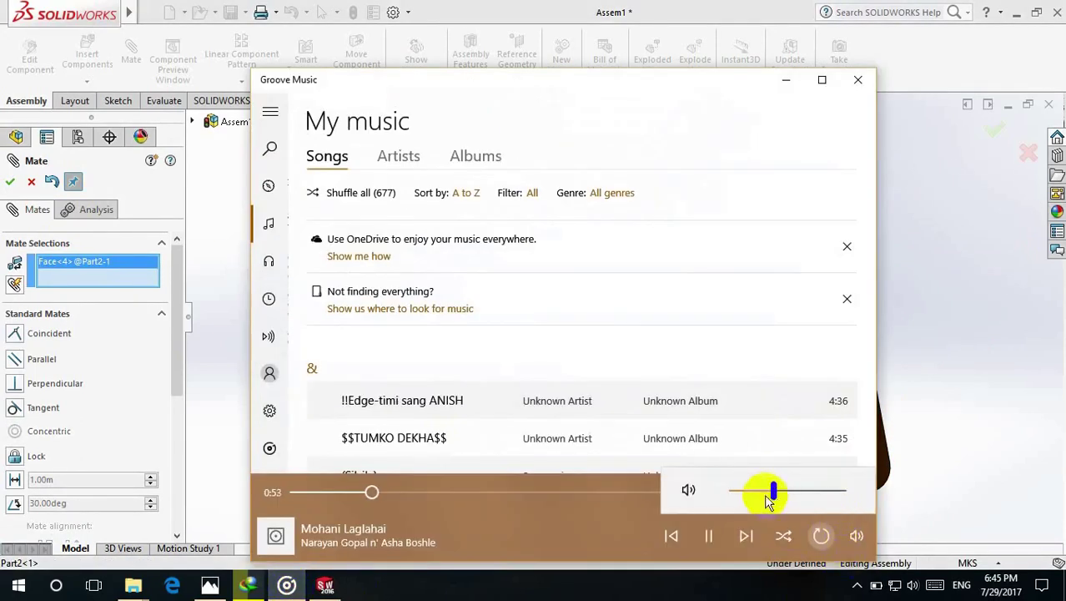
pyautogui.click(785, 80)
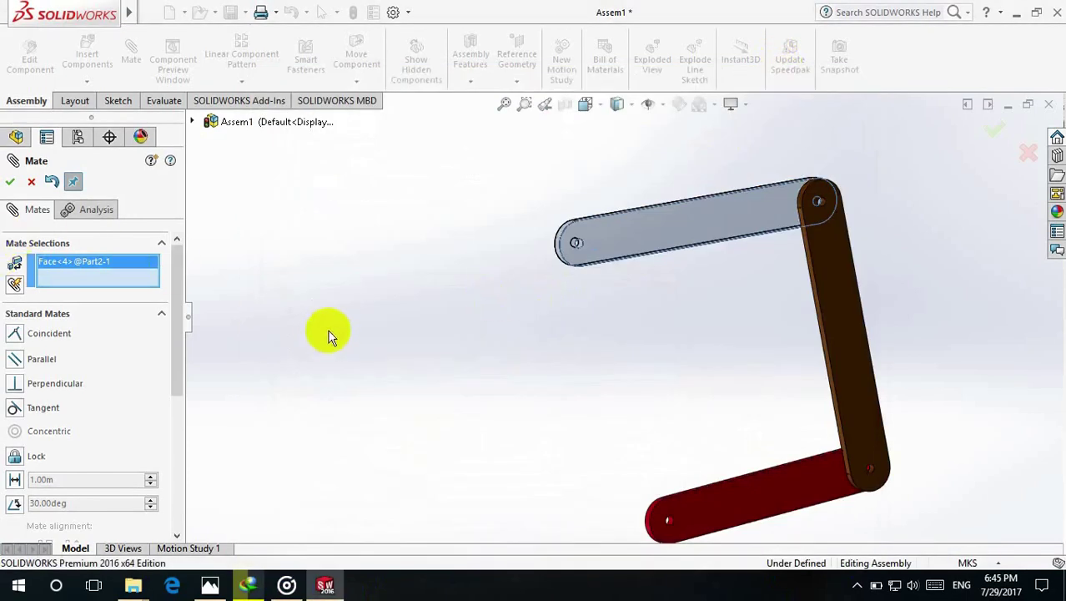
# End mating and swing the yellow Part2 link's free end down about its joint with the brown link
pyautogui.click(11, 183)
pyautogui.click(33, 183)
pyautogui.moveTo(750, 198)
pyautogui.mouseDown()
pyautogui.moveTo(707, 206)
pyautogui.moveTo(739, 215)
pyautogui.mouseUp()
pyautogui.click(654, 190)
# Insert Part4 from the 4 bar mech folder and place it beside the yellow link's free end
pyautogui.click(87, 57)
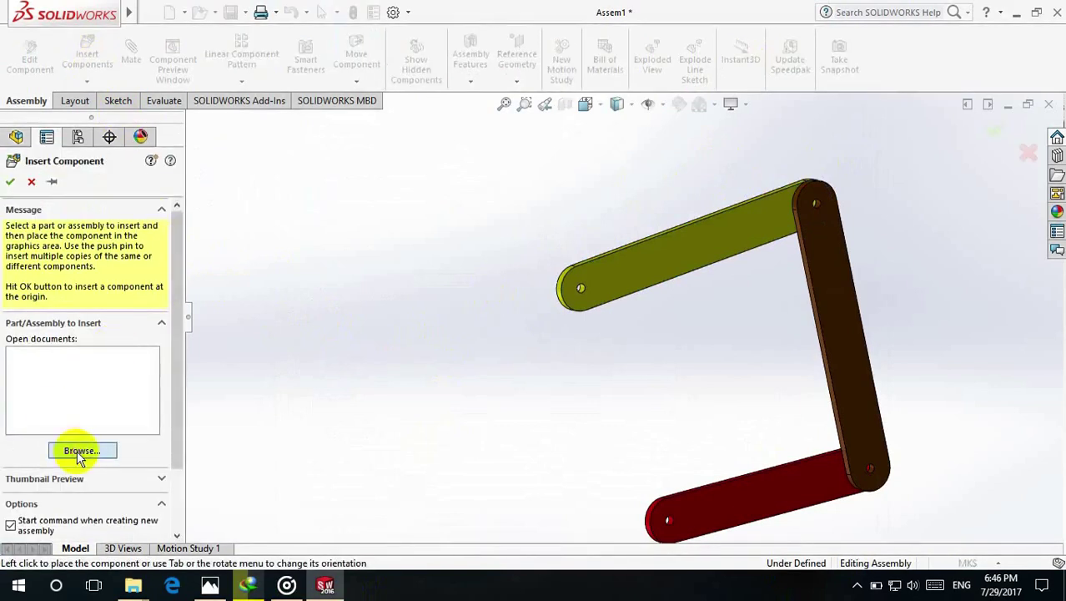
pyautogui.click(79, 454)
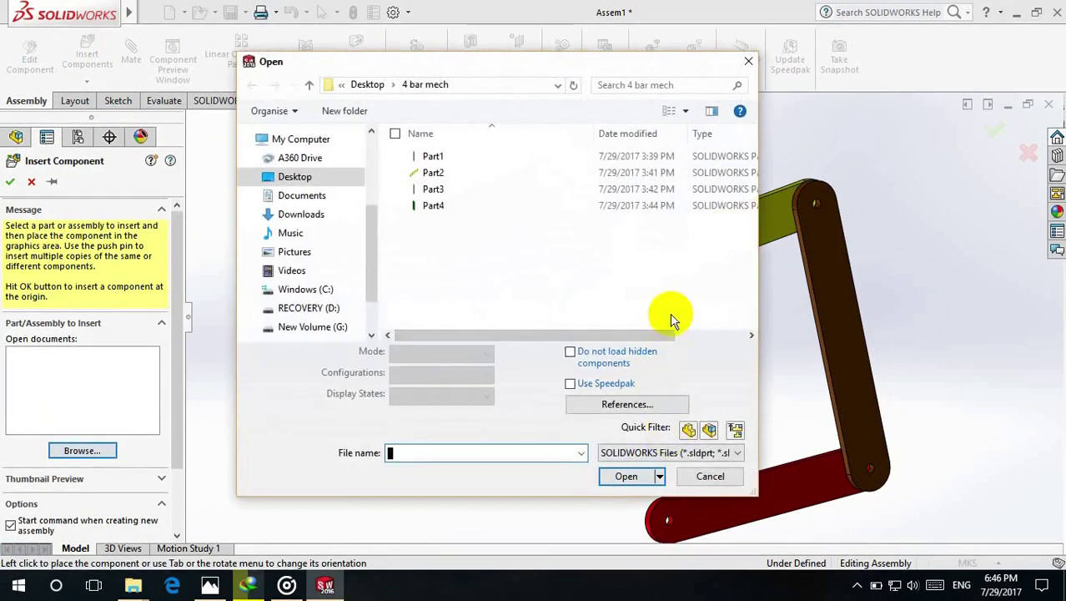
pyautogui.click(509, 207)
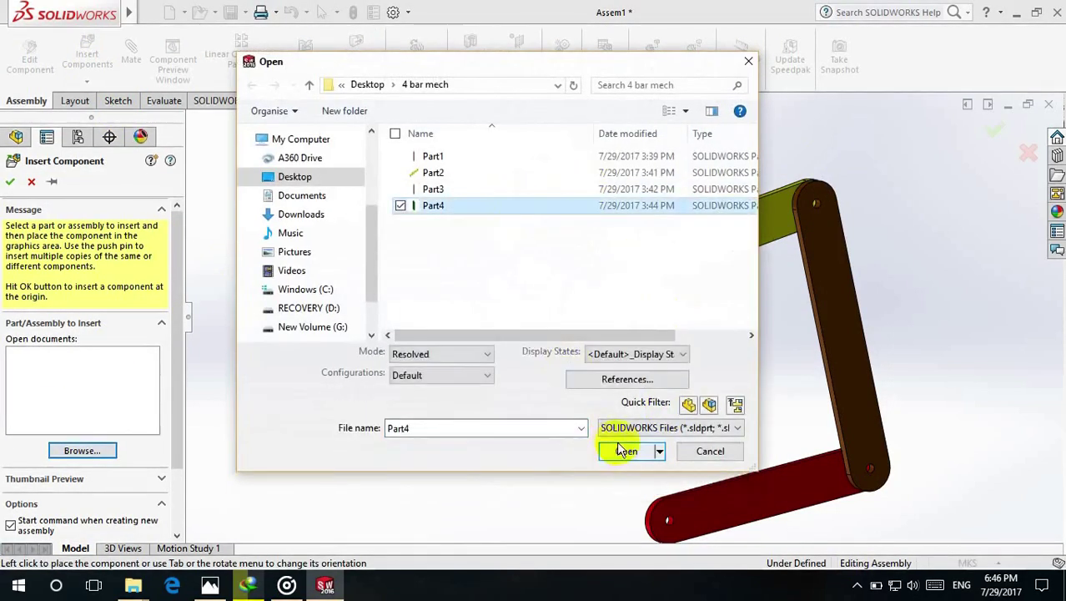
pyautogui.click(626, 451)
pyautogui.click(307, 269)
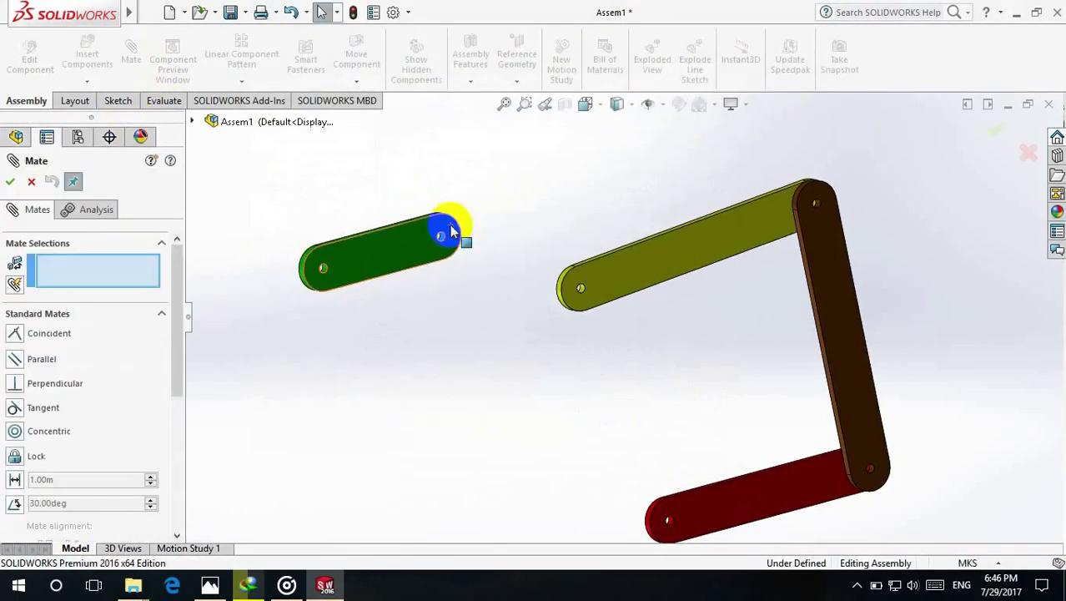
# Add a concentric mate between the green Part4 link's end hole and the hole at the yellow Part2 link's free end
pyautogui.scroll(-5, 441, 238)
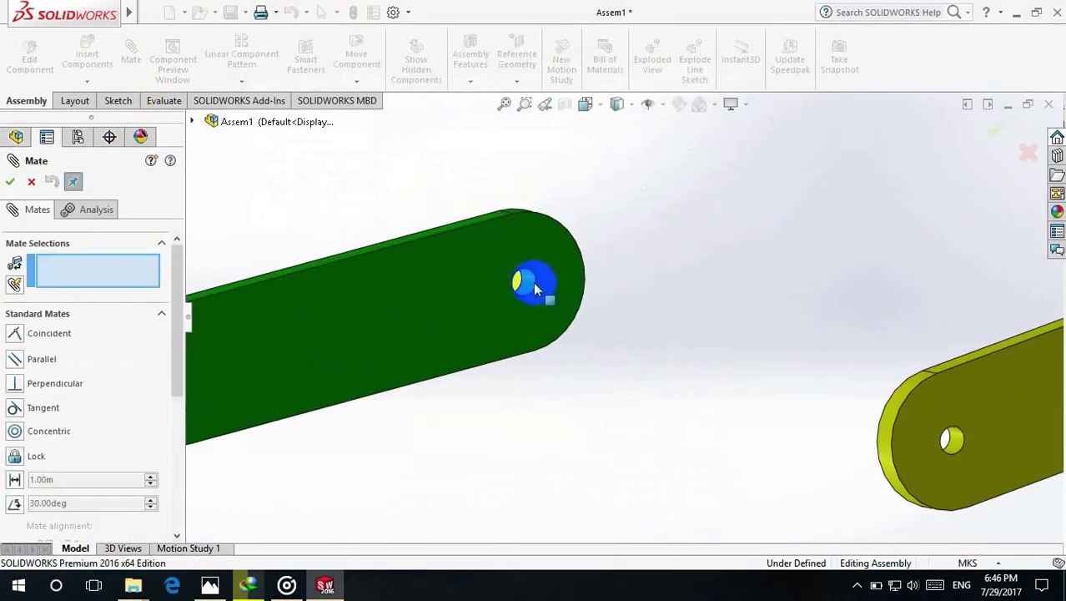
pyautogui.click(526, 282)
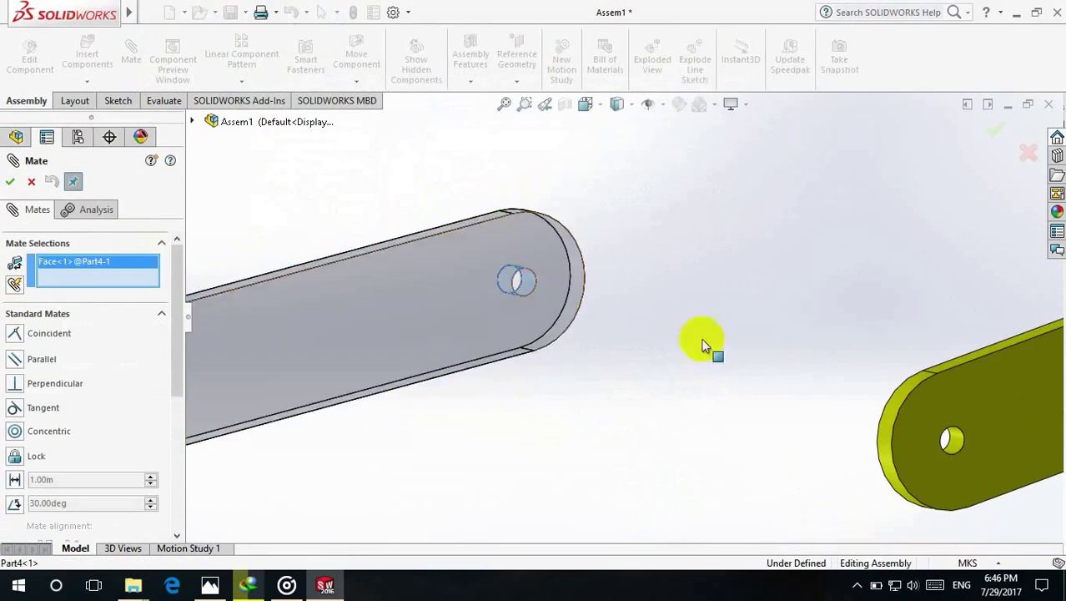
pyautogui.scroll(4, 612, 308)
pyautogui.scroll(-4, 756, 370)
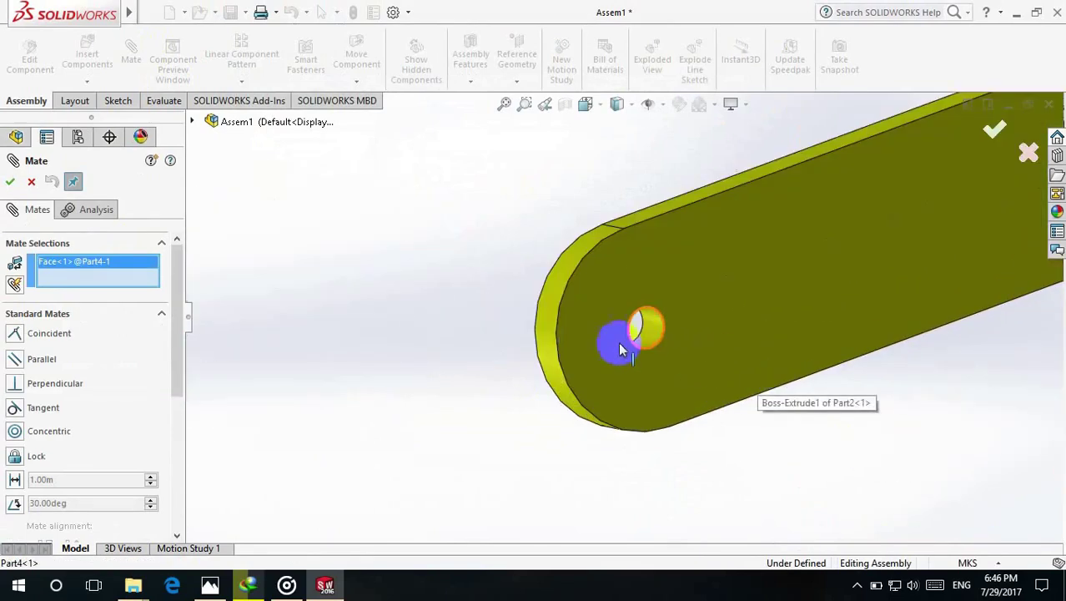
pyautogui.click(652, 337)
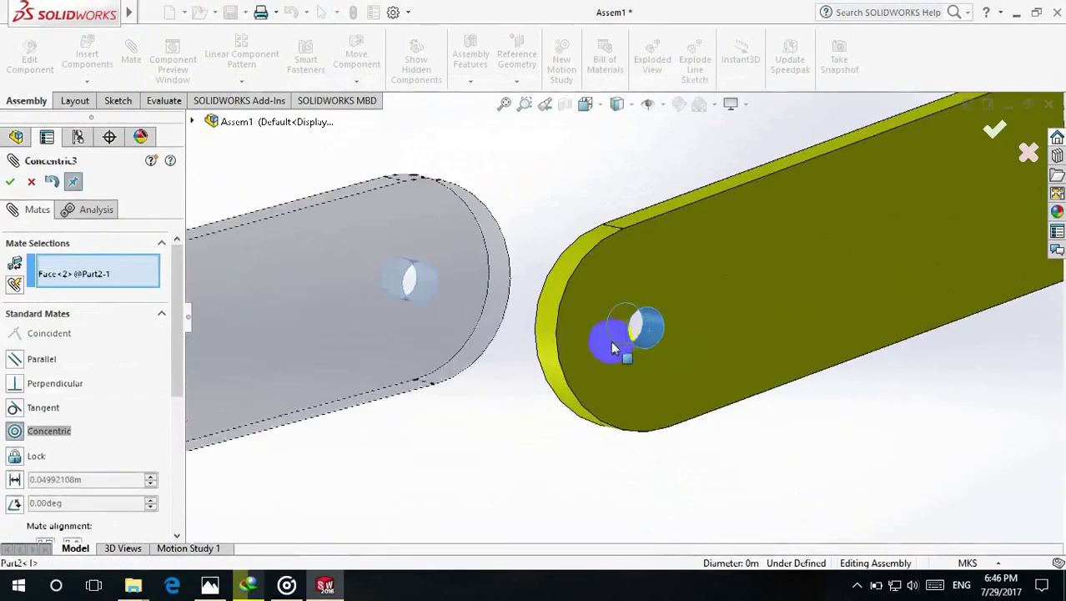
pyautogui.click(10, 181)
pyautogui.scroll(3, 602, 372)
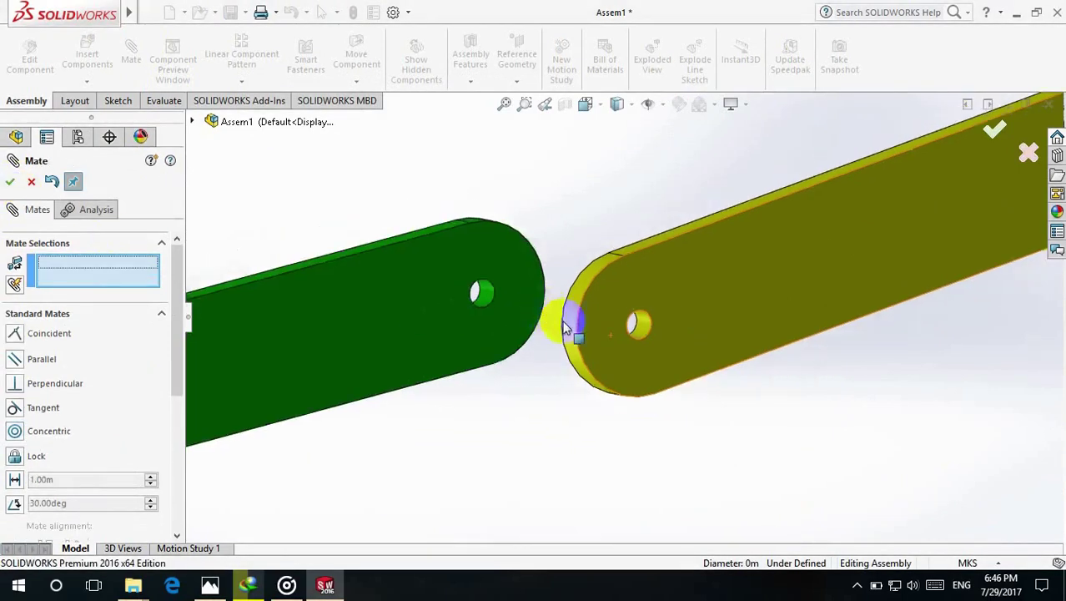
# Add a coincident mate between the flat faces of the yellow Part2 link and the green Part4 link
pyautogui.scroll(3, 618, 400)
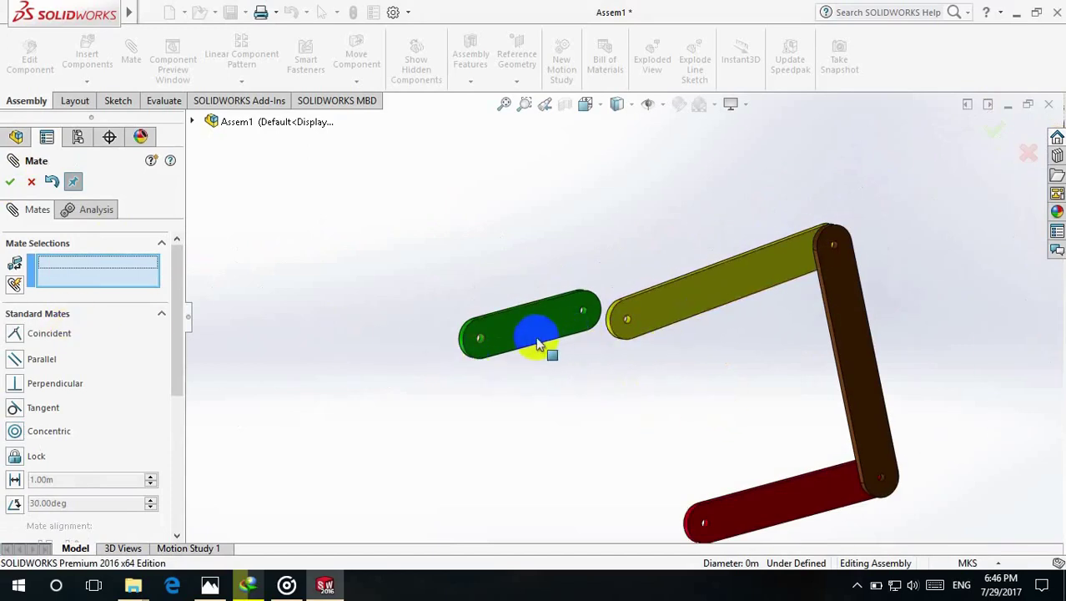
pyautogui.click(706, 303)
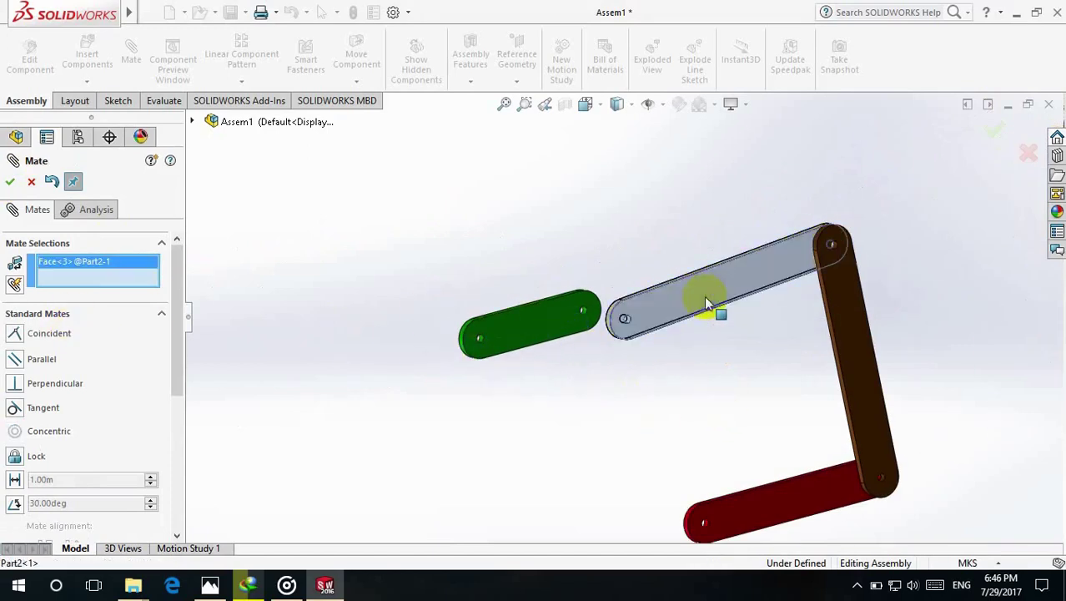
pyautogui.moveTo(468, 237); pyautogui.dragTo(576, 306, button='middle')
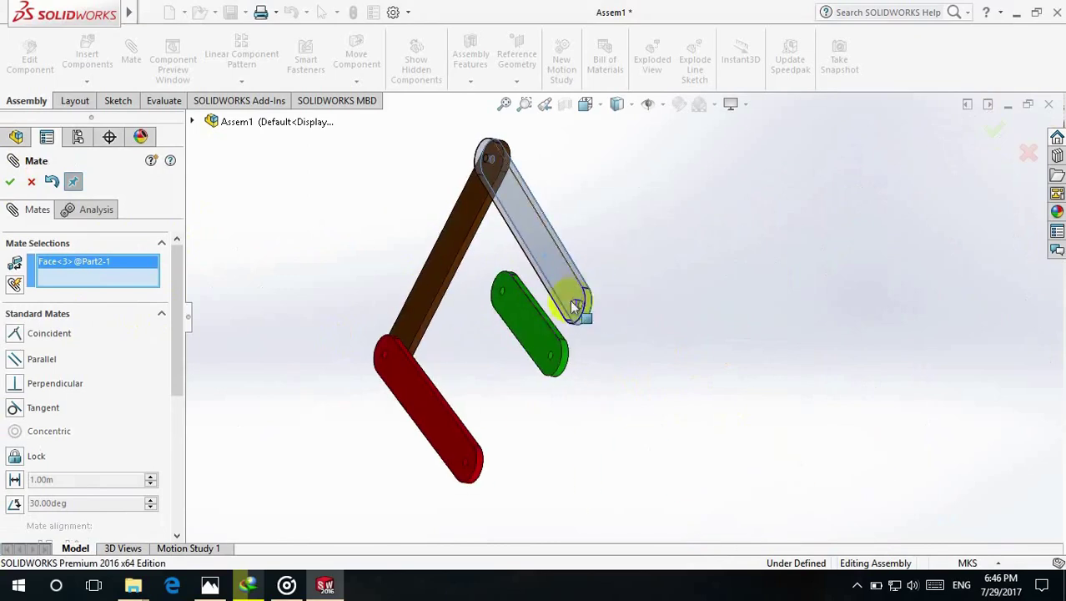
pyautogui.click(534, 330)
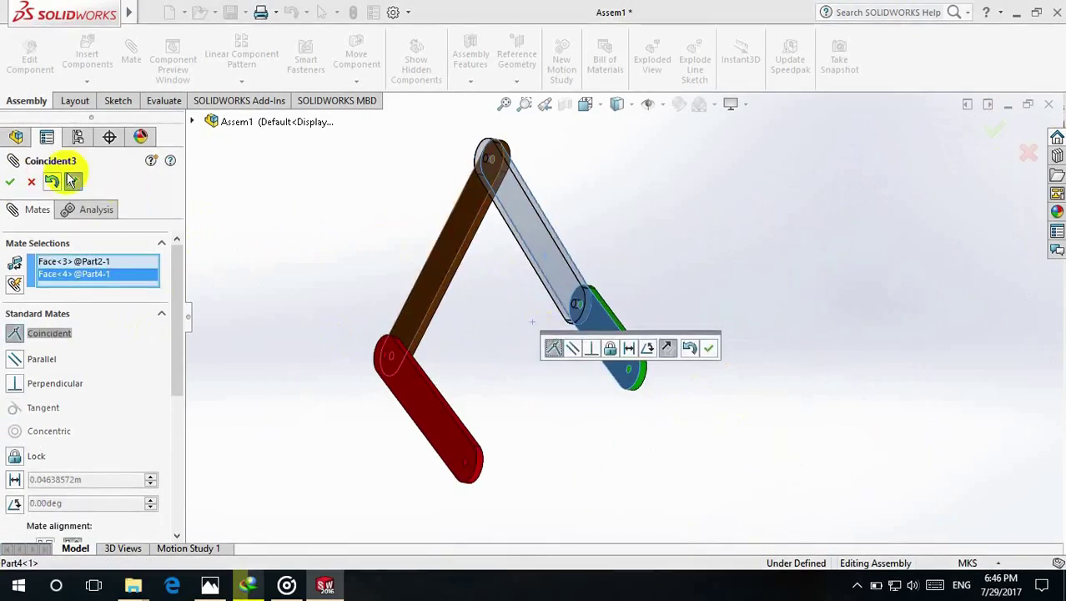
pyautogui.click(10, 181)
# Swing the green Part4 link so its free end overlaps the red Part1 link's free end
pyautogui.moveTo(815, 262); pyautogui.dragTo(481, 333, button='middle')
pyautogui.moveTo(407, 322); pyautogui.dragTo(518, 426)
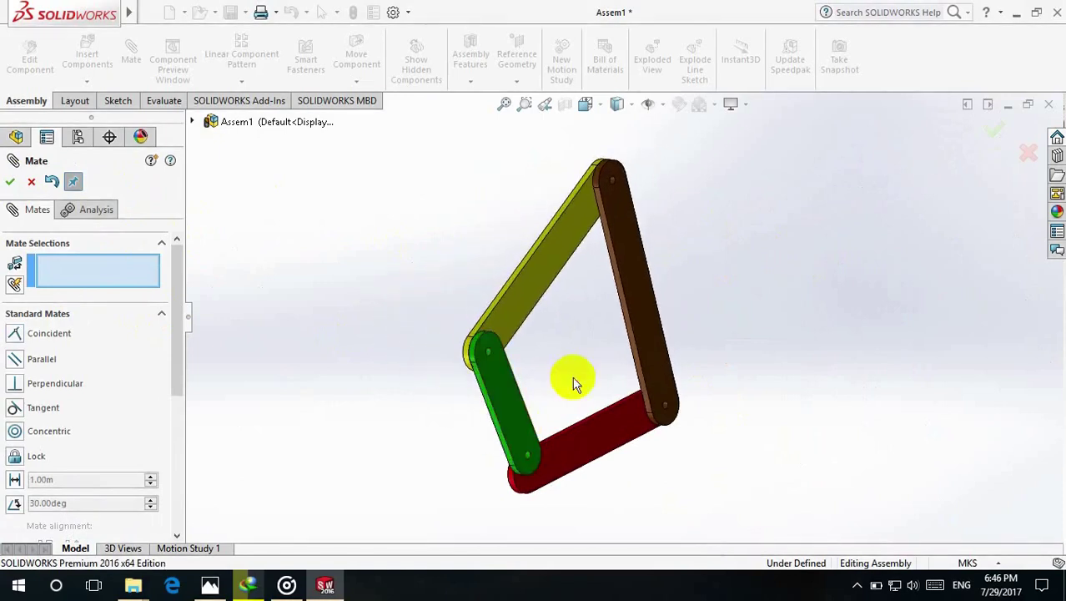
pyautogui.scroll(-5, 601, 421)
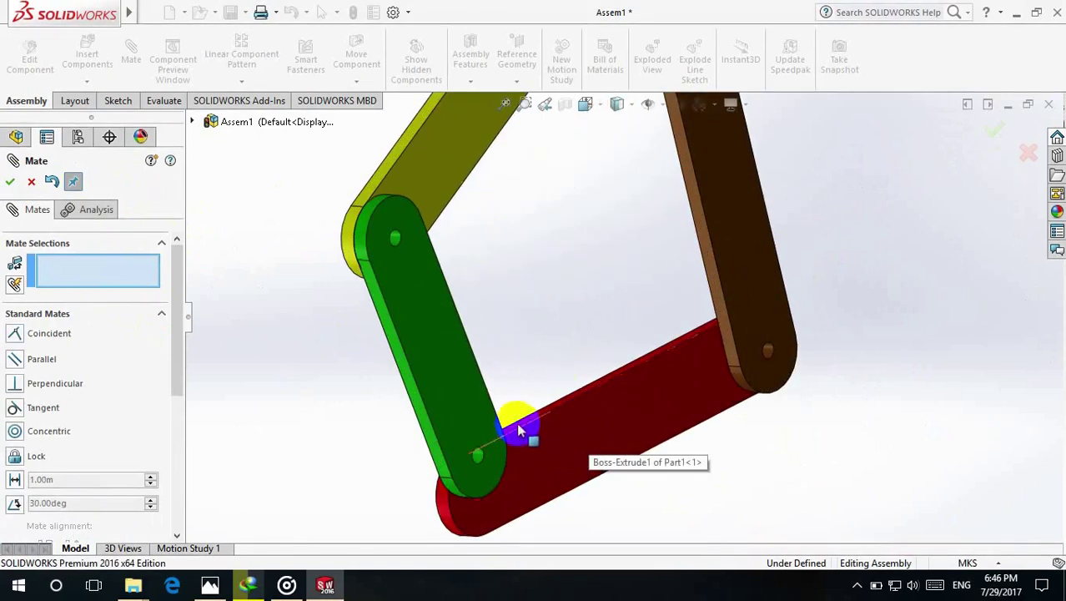
pyautogui.moveTo(521, 431); pyautogui.dragTo(499, 395)
# Add a concentric mate between the green Part4 link's free-end hole and the red Part1 link's free-end hole
pyautogui.scroll(-5, 466, 428)
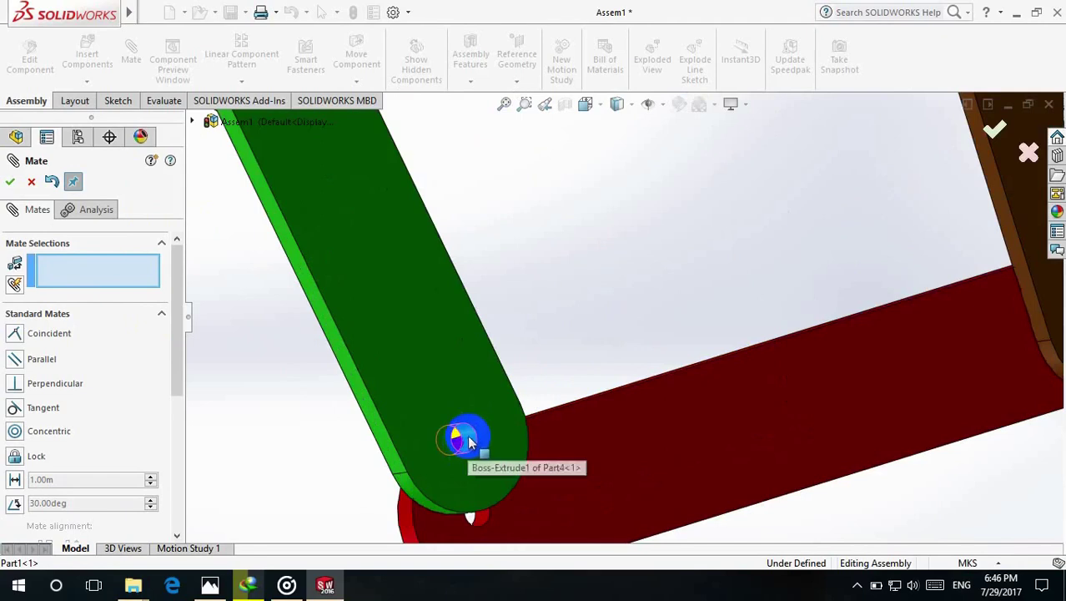
pyautogui.click(469, 442)
pyautogui.scroll(5, 459, 438)
pyautogui.scroll(-5, 580, 421)
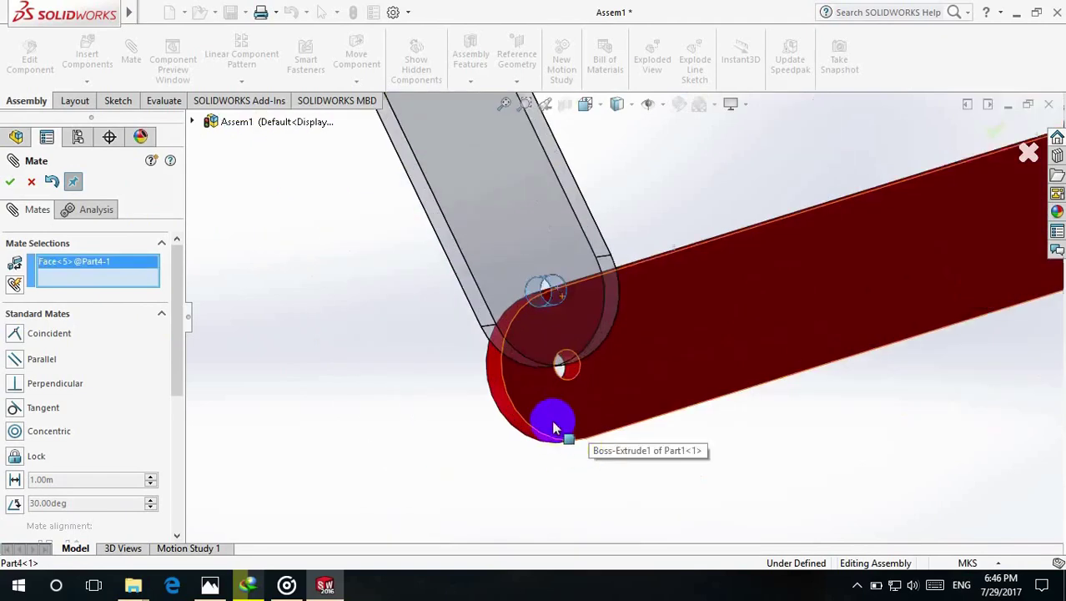
pyautogui.moveTo(574, 374); pyautogui.dragTo(607, 355)
pyautogui.click(607, 355)
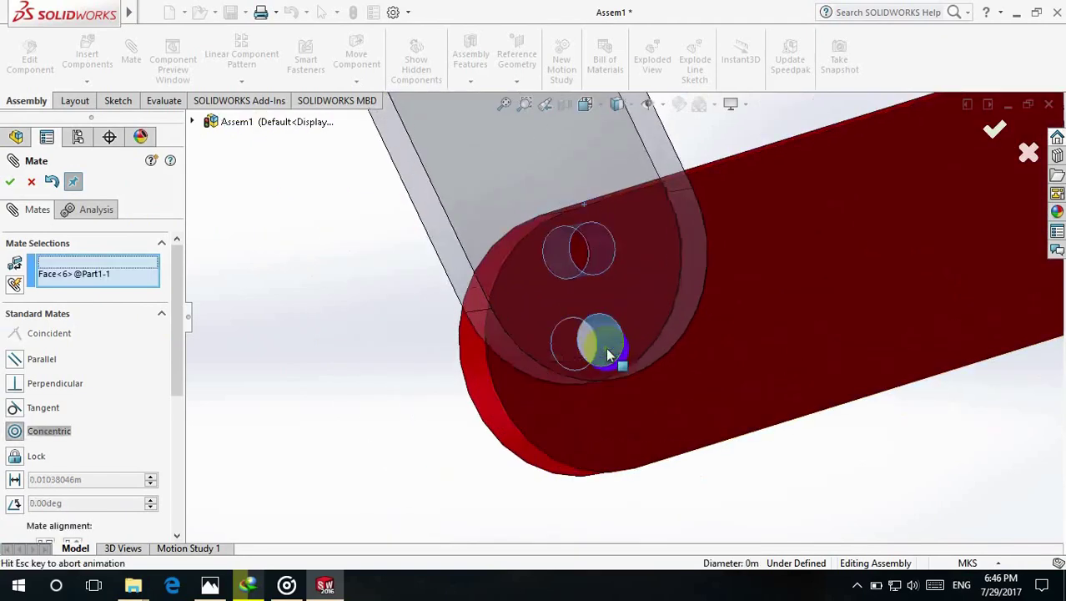
pyautogui.click(10, 181)
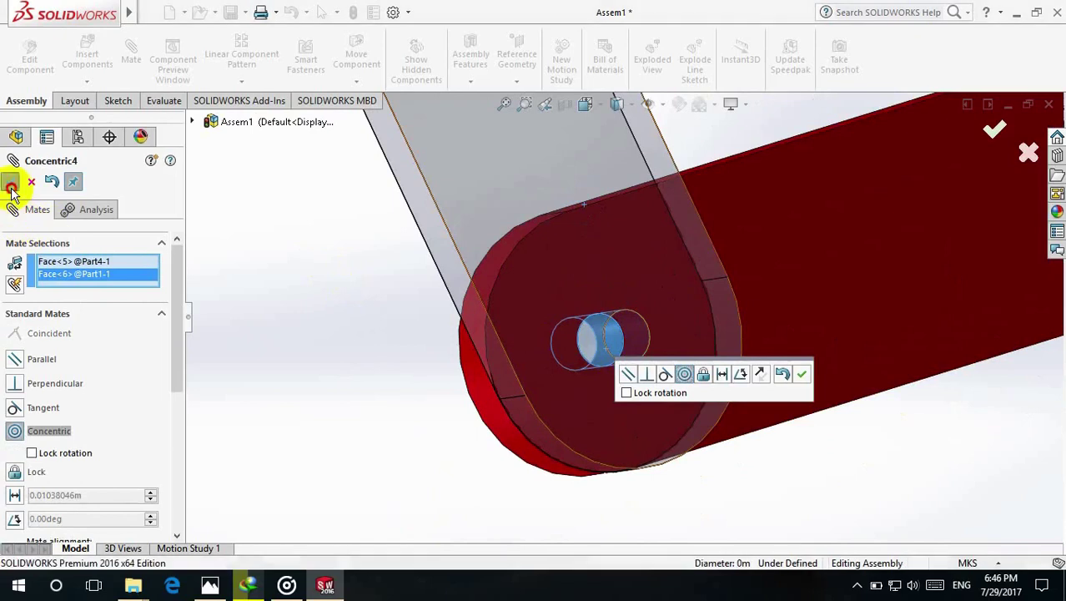
# Swing the green link to test the closed four-bar linkage and end mating
pyautogui.scroll(5, 750, 204)
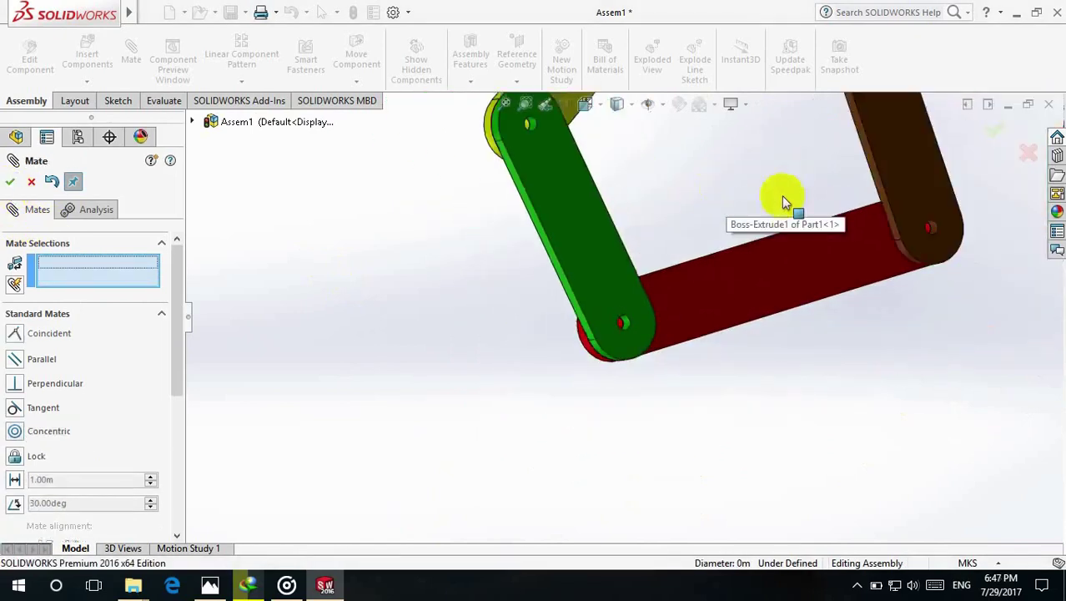
pyautogui.scroll(4, 734, 179)
pyautogui.moveTo(767, 162); pyautogui.dragTo(679, 187, button='middle')
pyautogui.moveTo(594, 240); pyautogui.dragTo(355, 165)
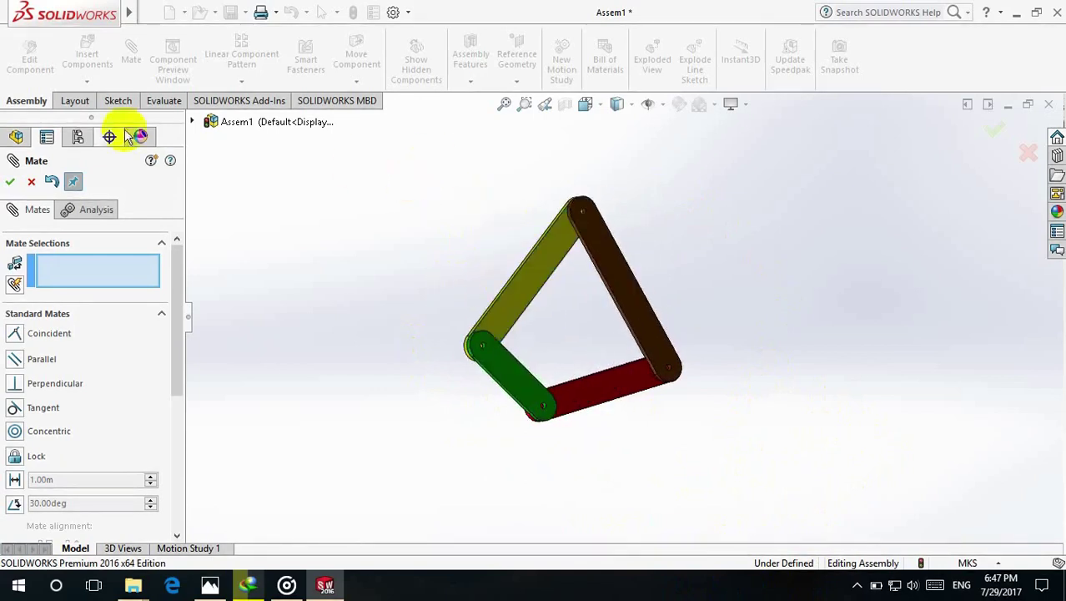
pyautogui.click(32, 182)
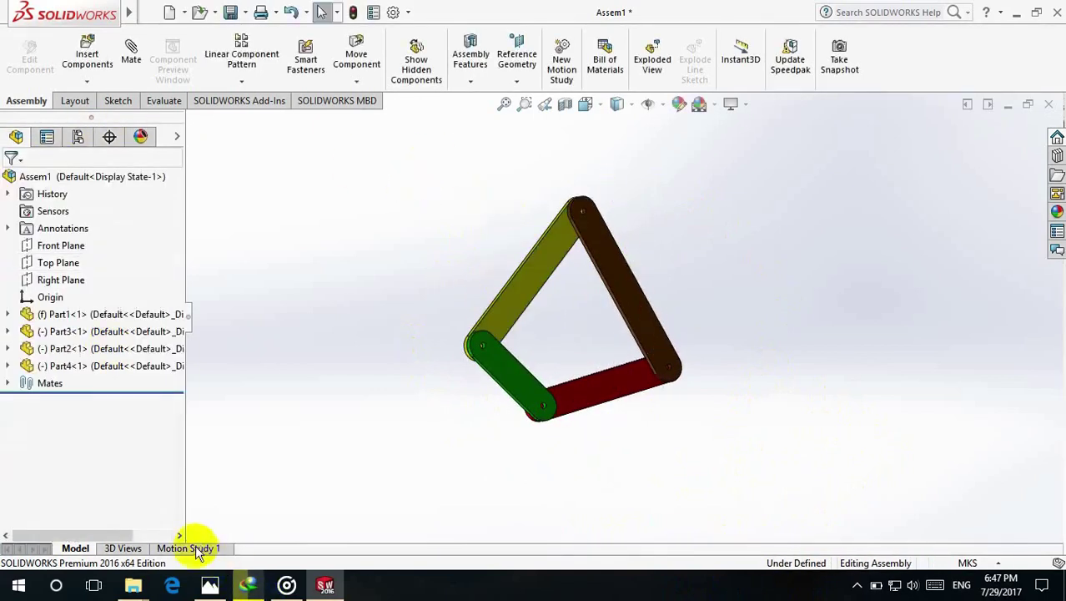
# Open Motion Study 1, load the SOLIDWORKS Motion add-in and set the study type to Motion Analysis
pyautogui.click(197, 550)
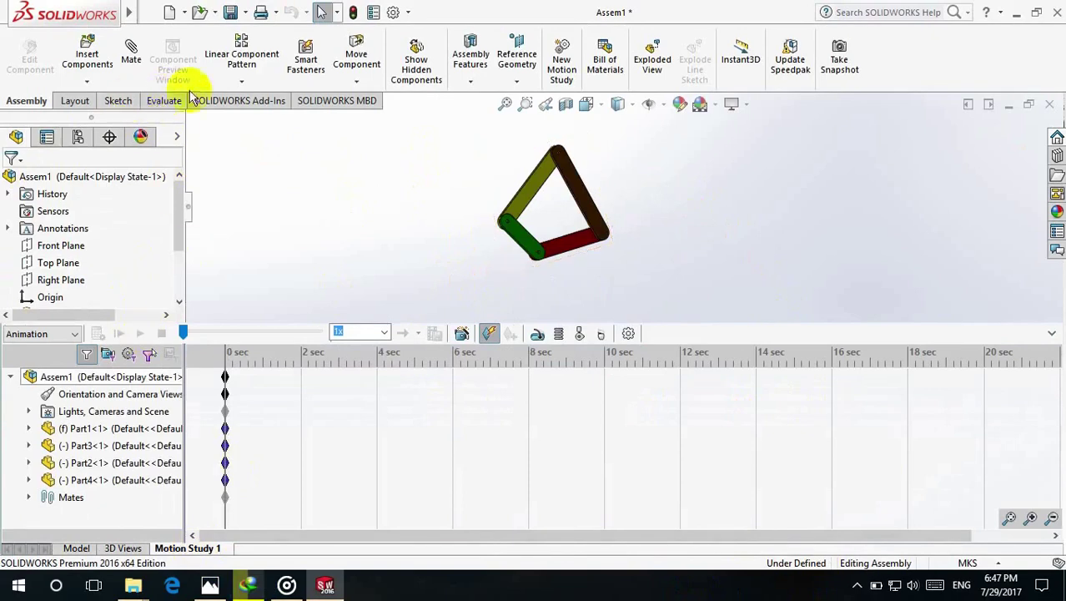
pyautogui.click(259, 102)
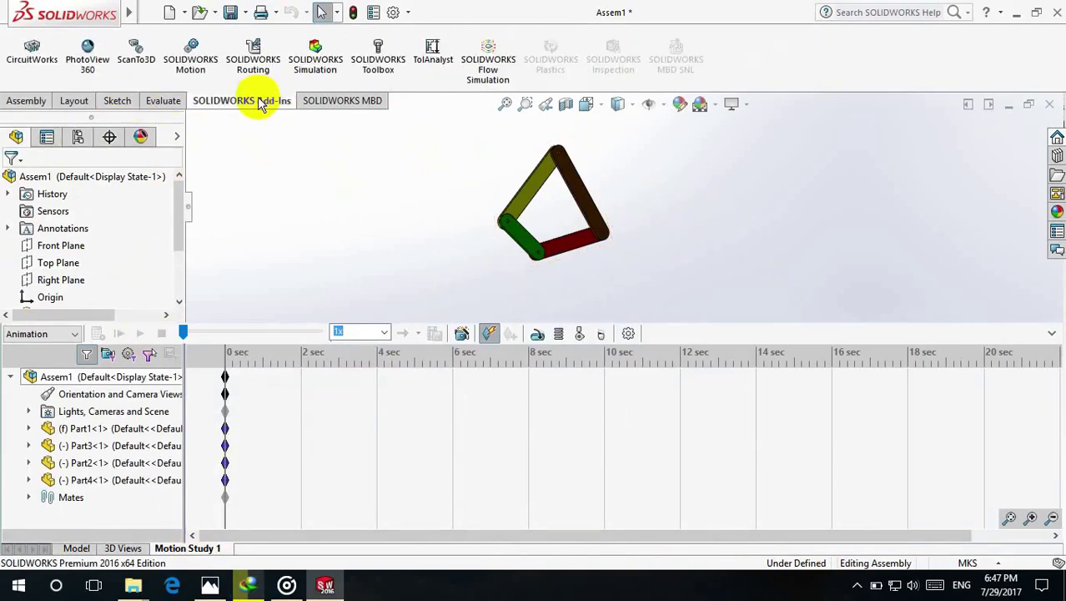
pyautogui.click(183, 55)
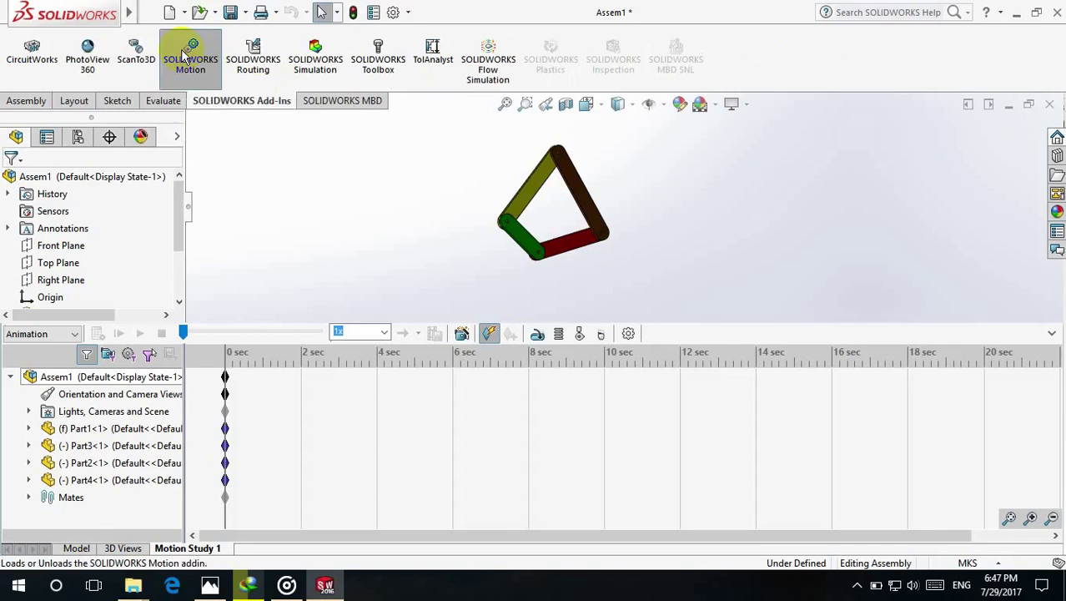
pyautogui.click(62, 335)
pyautogui.click(63, 380)
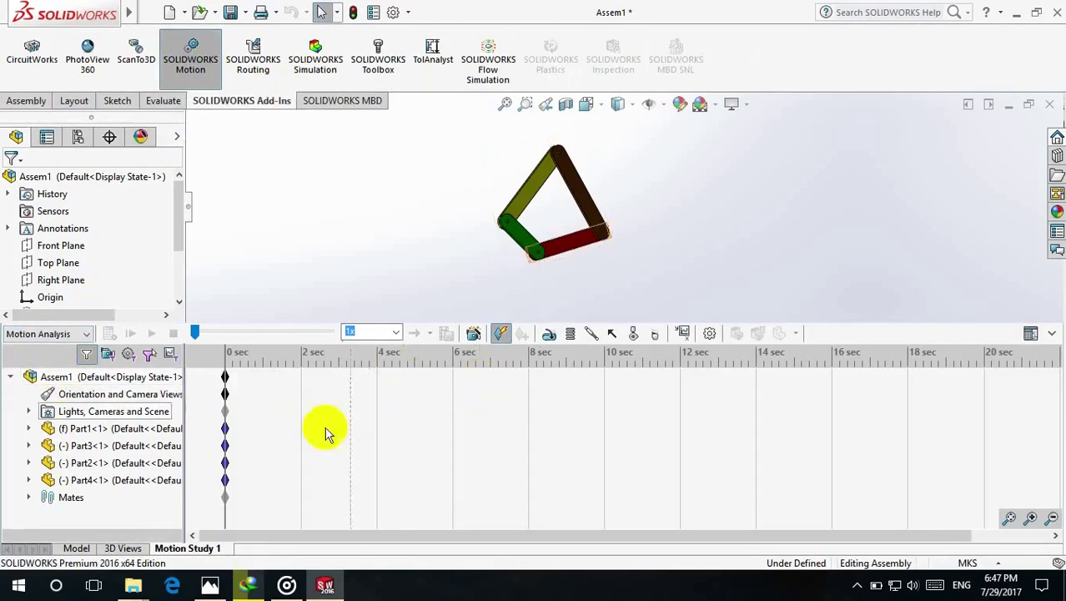
# Start a rotary motor on the green Part4 link's hole at its joint with the red link
pyautogui.click(551, 334)
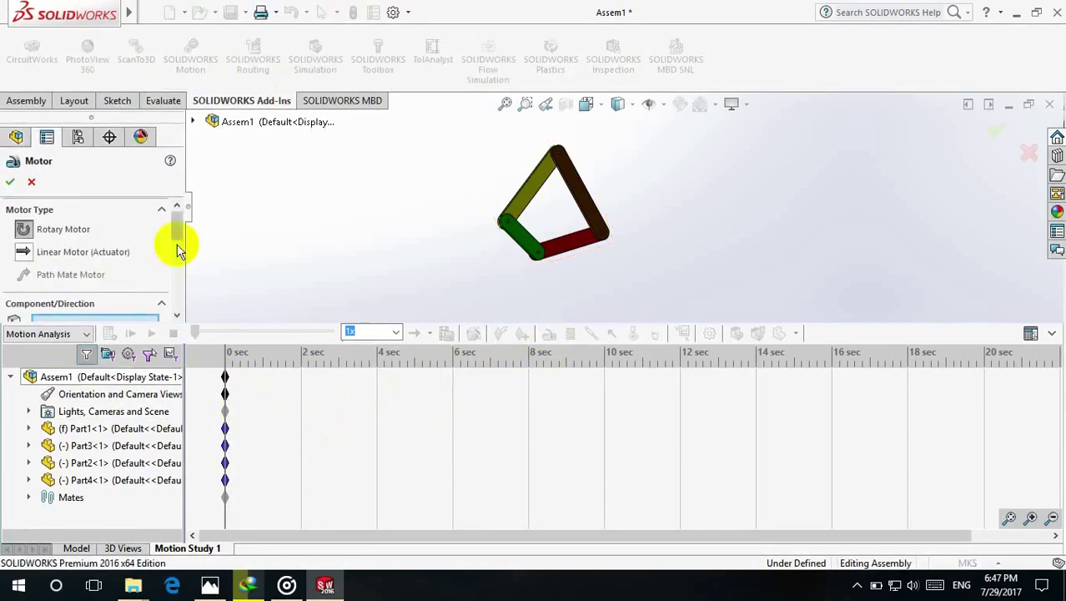
pyautogui.click(535, 238)
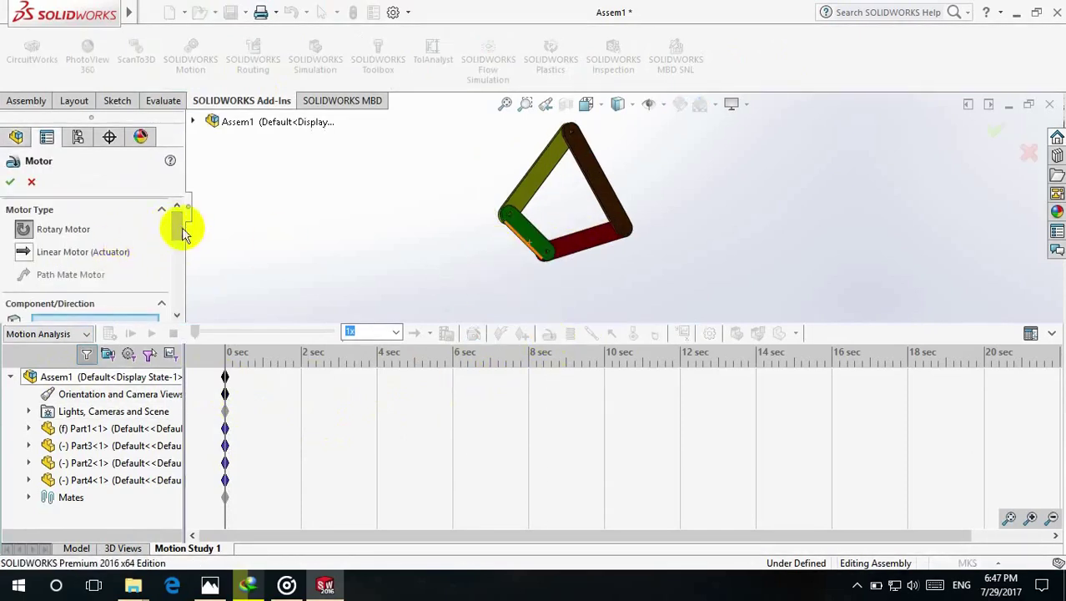
pyautogui.moveTo(173, 236); pyautogui.dragTo(173, 245)
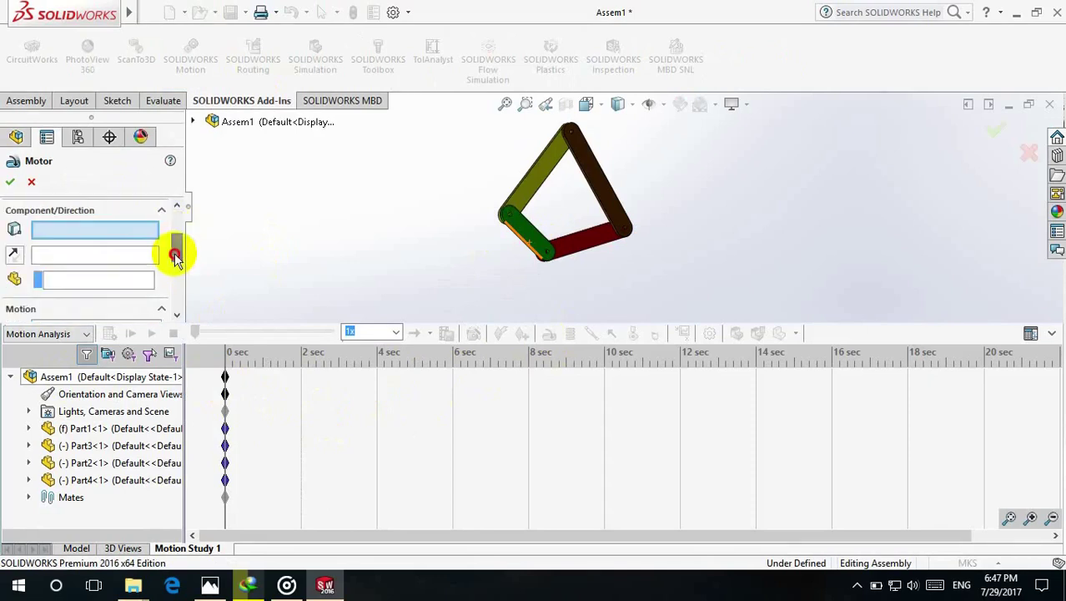
pyautogui.scroll(-6, 561, 266)
pyautogui.scroll(-3, 572, 236)
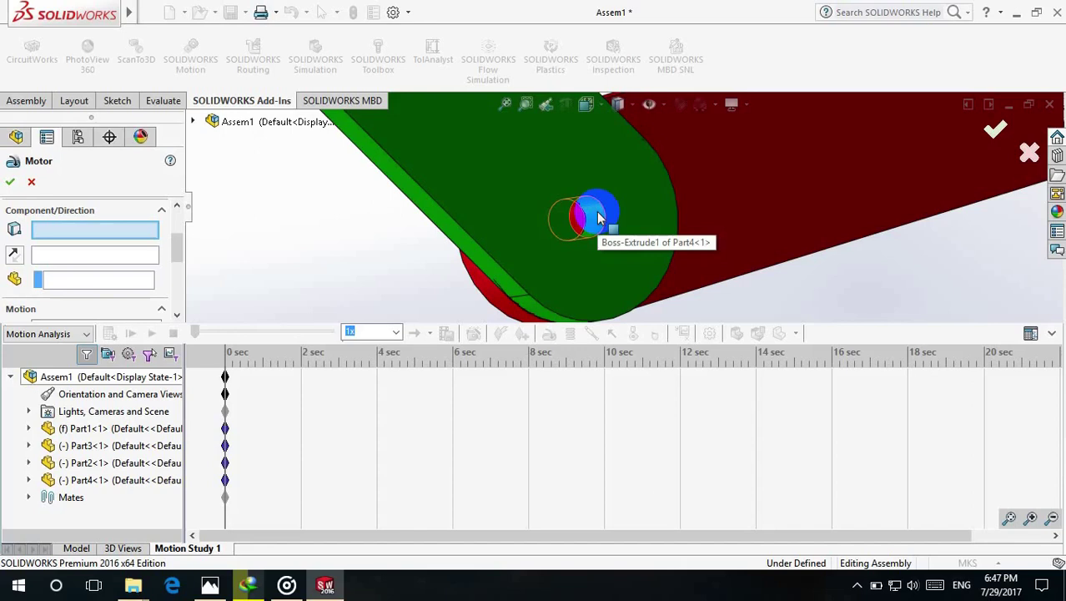
pyautogui.click(594, 217)
pyautogui.scroll(2, 624, 190)
pyautogui.scroll(6, 624, 190)
pyautogui.scroll(2, 709, 125)
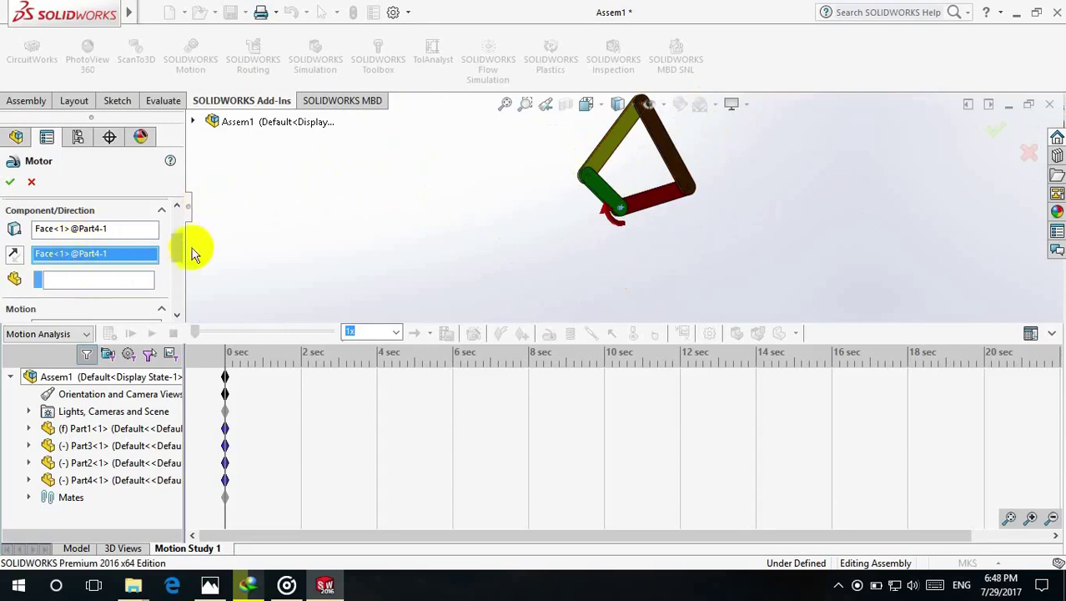
# Set the rotary motor to a constant speed of 40 RPM and accept it
pyautogui.moveTo(185, 242); pyautogui.dragTo(173, 267)
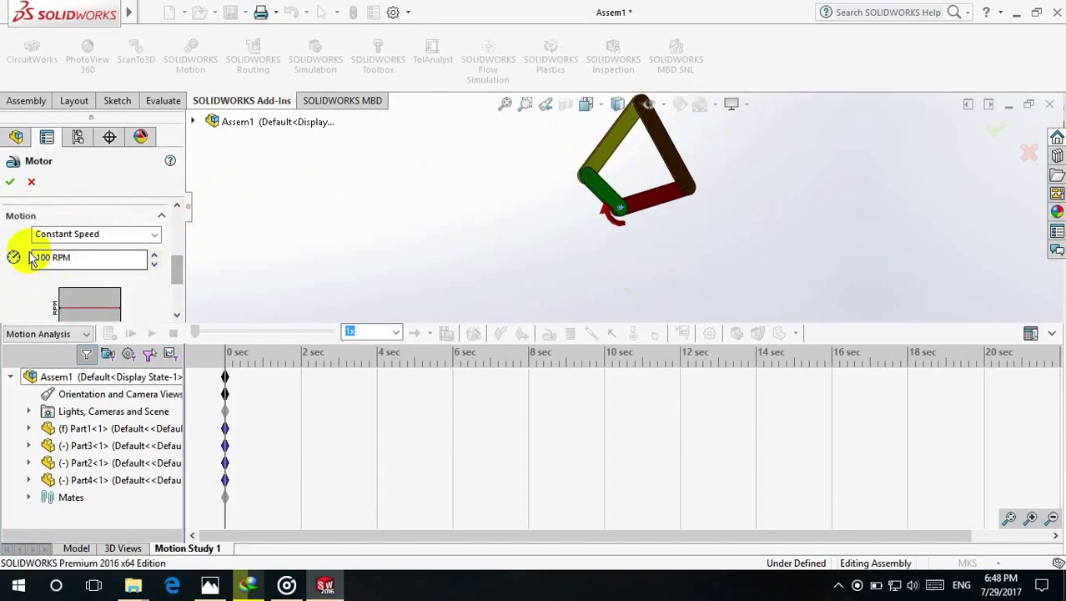
pyautogui.click(51, 260)
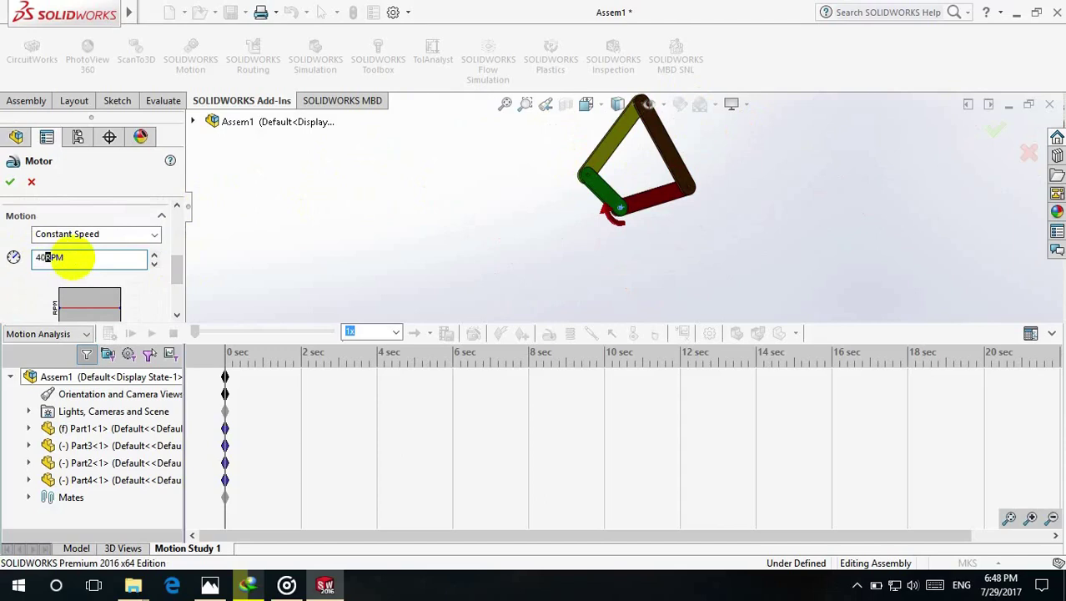
pyautogui.click(11, 184)
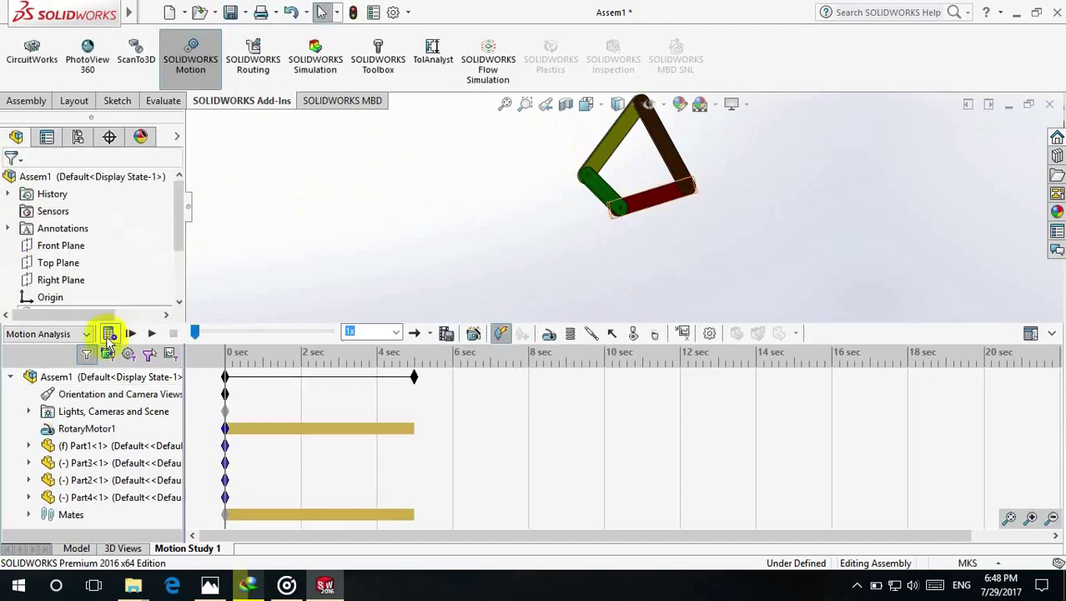
# Calculate the motion study, then extend it to about 12 seconds, recalculating and playing back the motion
pyautogui.click(108, 333)
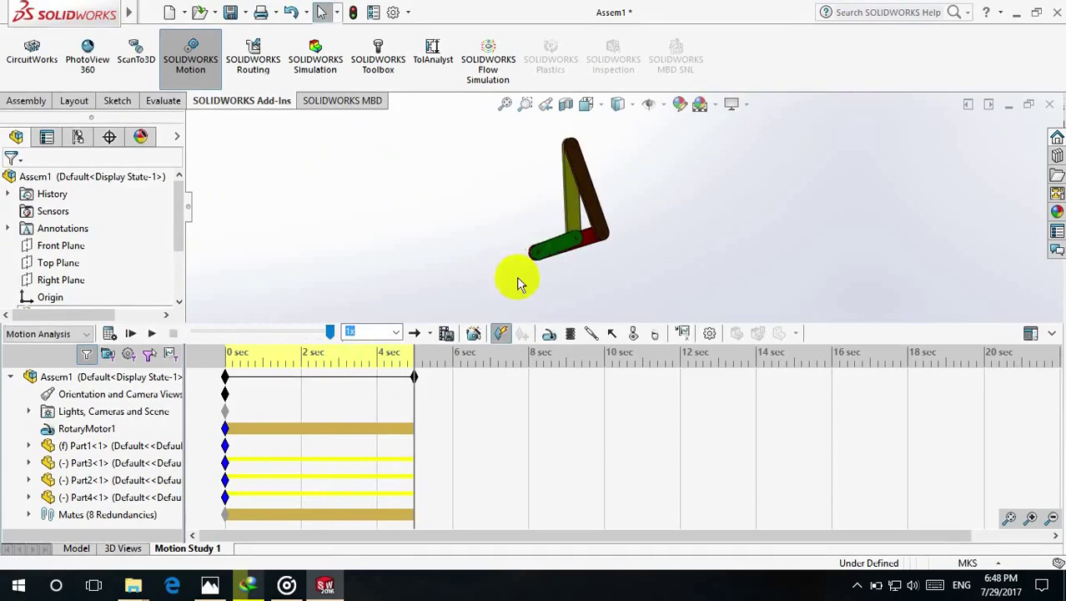
pyautogui.moveTo(443, 381); pyautogui.dragTo(680, 417)
pyautogui.click(109, 333)
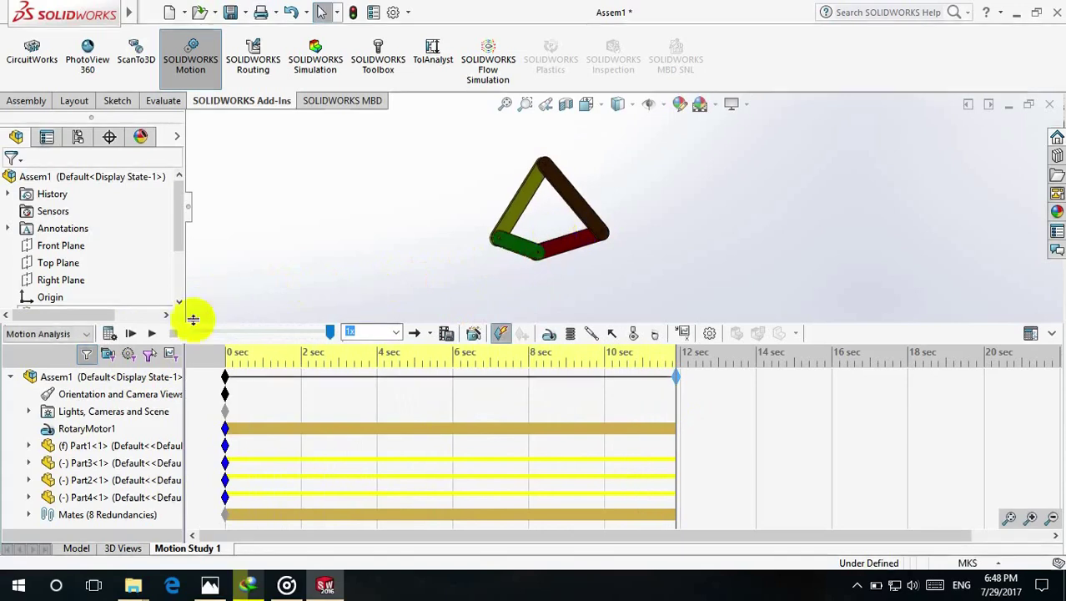
pyautogui.click(154, 334)
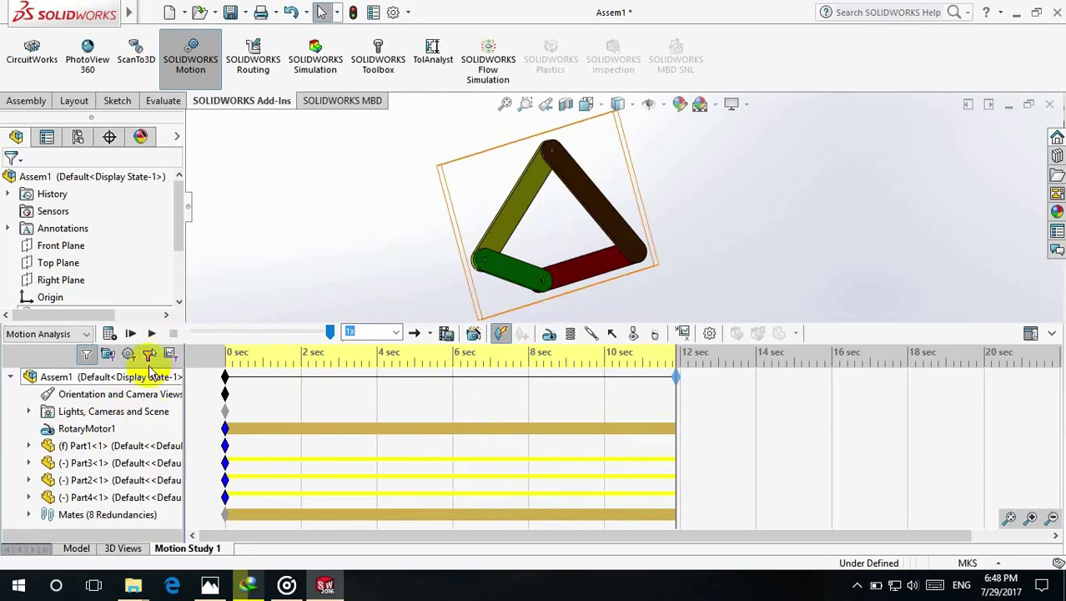
# Create a Displacement/Velocity/Acceleration Trace Path result from the green Part4 link's circular edge at its joint with the yellow link
pyautogui.moveTo(553, 185); pyautogui.dragTo(524, 141, button='middle')
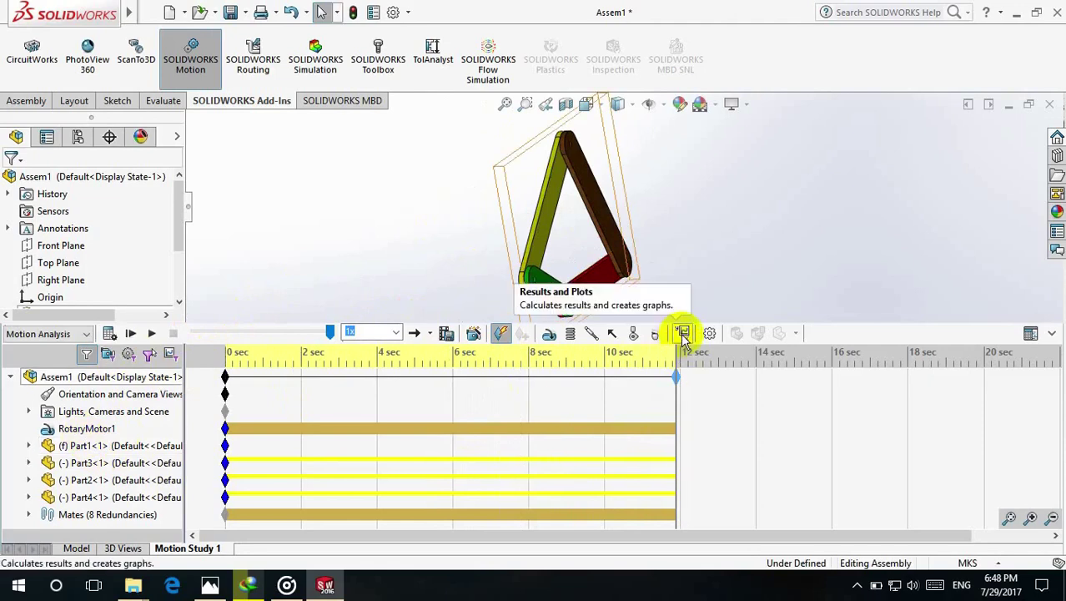
pyautogui.click(682, 334)
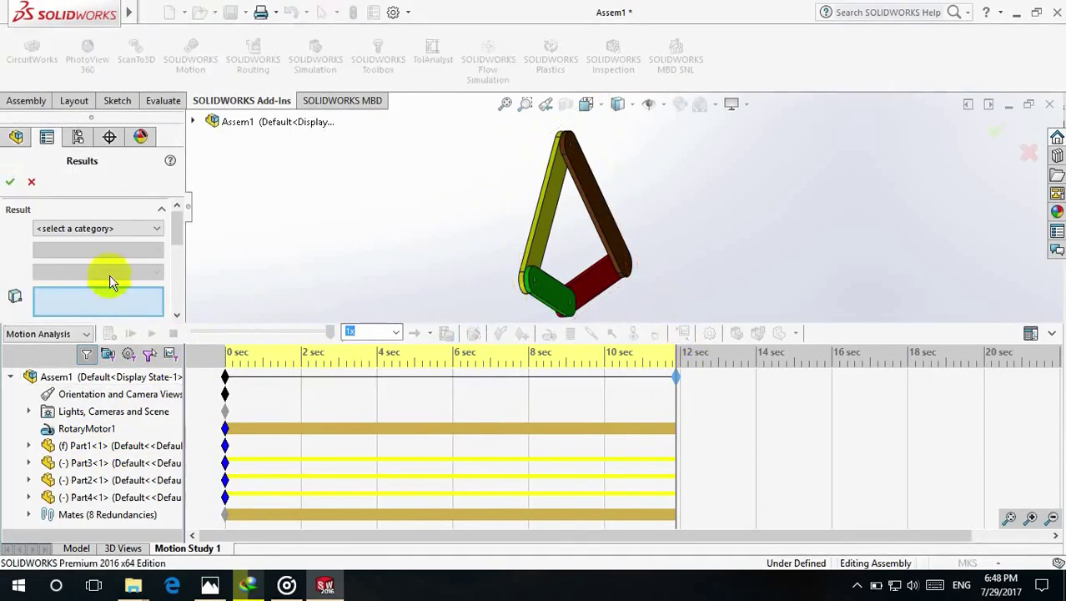
pyautogui.click(110, 229)
pyautogui.click(79, 245)
pyautogui.click(84, 250)
pyautogui.click(80, 274)
pyautogui.moveTo(527, 242)
pyautogui.mouseDown(button='middle')
pyautogui.moveTo(542, 215)
pyautogui.moveTo(528, 279)
pyautogui.moveTo(575, 255)
pyautogui.moveTo(602, 207)
pyautogui.moveTo(650, 171)
pyautogui.moveTo(649, 190)
pyautogui.mouseUp(button='middle')
pyautogui.click(572, 257)
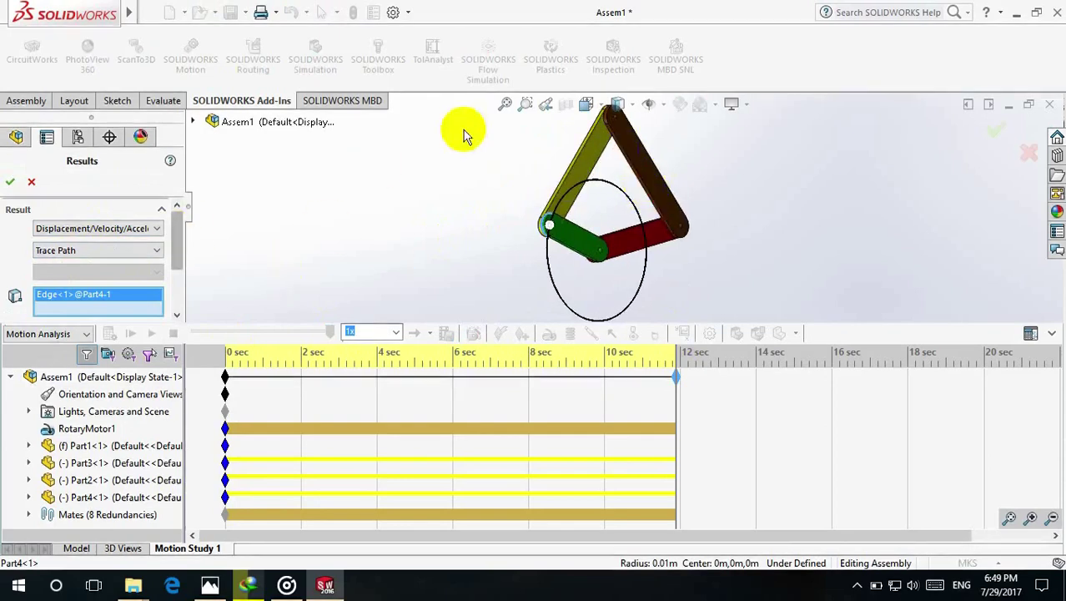
# Examine the green link's trace path and the joint between the yellow and brown links from several angles
pyautogui.click(505, 104)
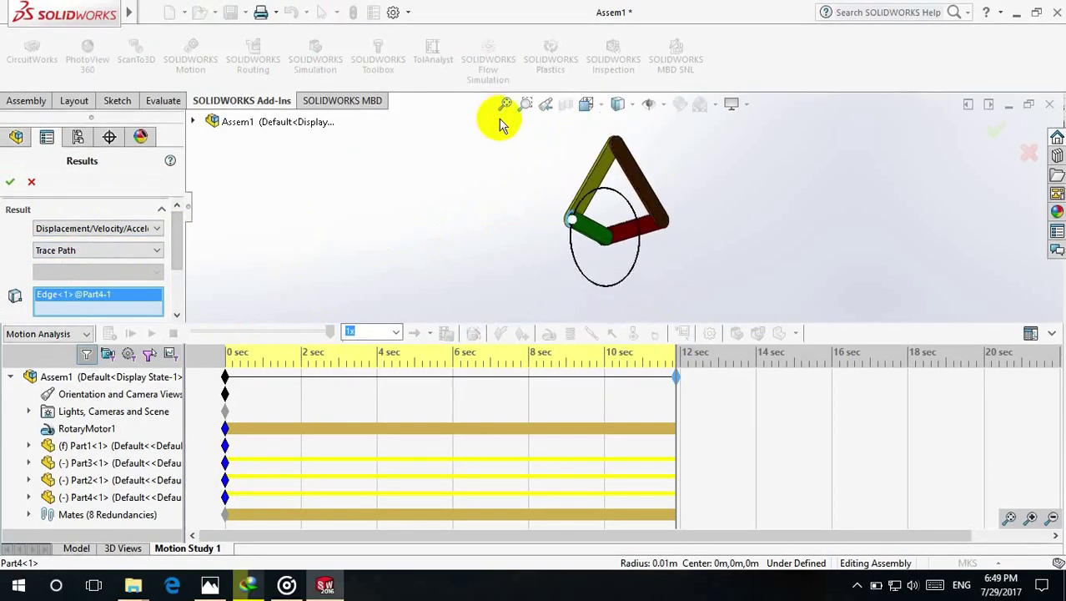
pyautogui.click(857, 586)
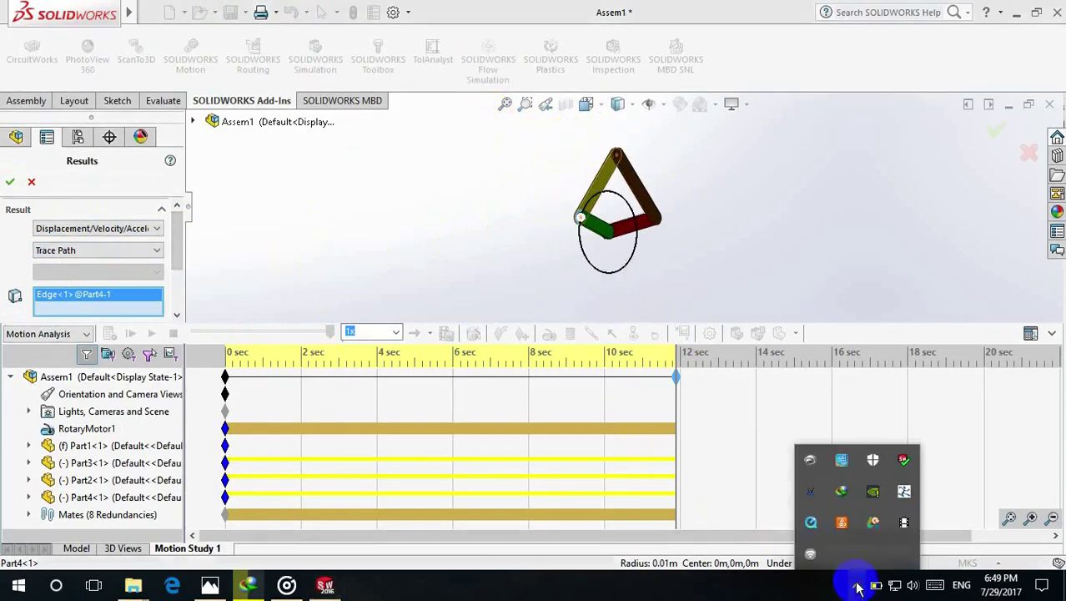
pyautogui.click(903, 523)
pyautogui.scroll(-5, 624, 143)
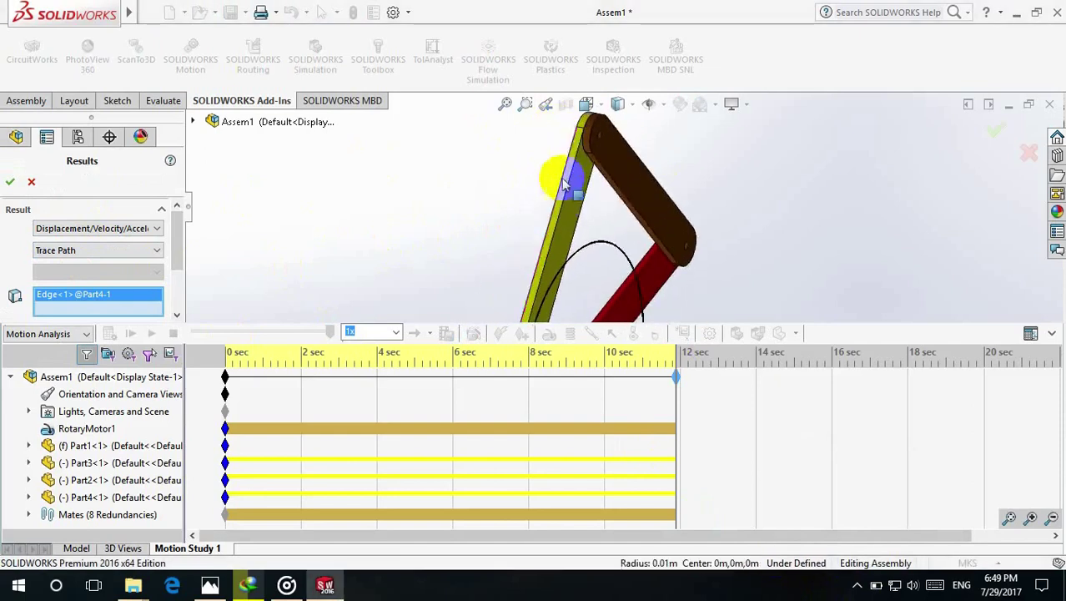
pyautogui.scroll(5, 564, 207)
pyautogui.scroll(-5, 651, 151)
pyautogui.press('Left')
pyautogui.press('Left')
pyautogui.press('Left')
pyautogui.press('Left')
pyautogui.press('Left')
pyautogui.press('Left')
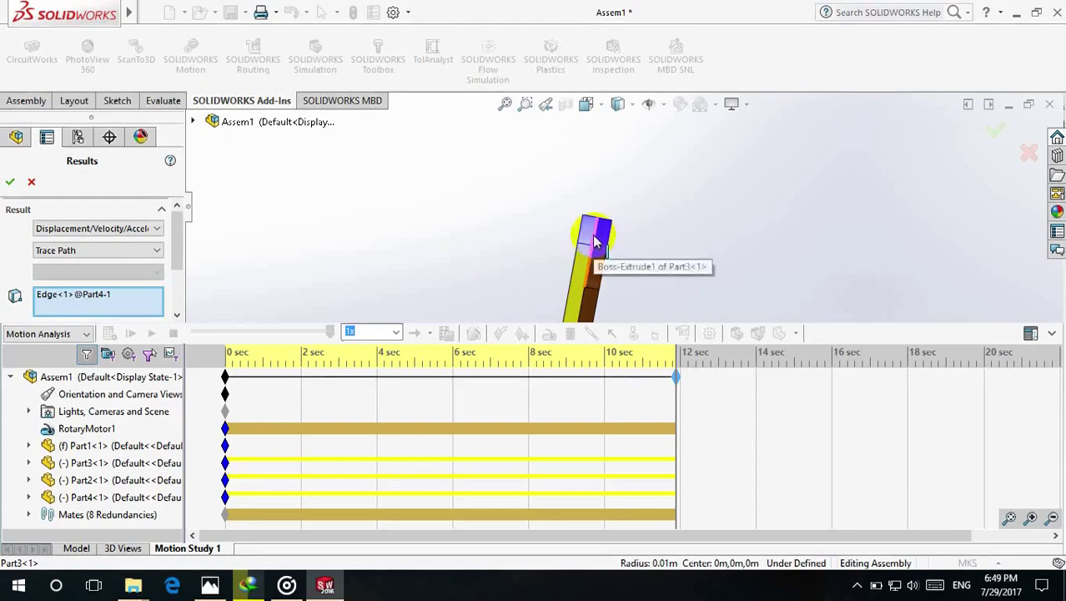
pyautogui.press('Left')
pyautogui.press('Left')
pyautogui.press('Left')
pyautogui.press('Left')
pyautogui.press('Left')
pyautogui.press('Left')
pyautogui.press('Left')
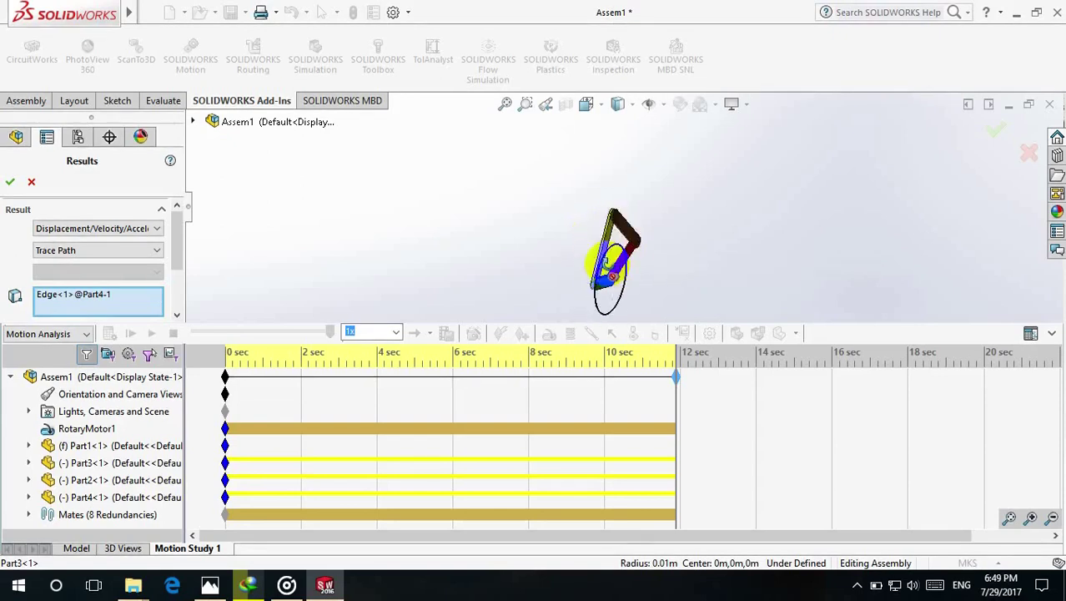
# Accept the green link's trace path and add another Trace Path result on Part3's circular edge at the yellow and brown links' joint
pyautogui.click(10, 181)
pyautogui.click(682, 333)
pyautogui.click(104, 229)
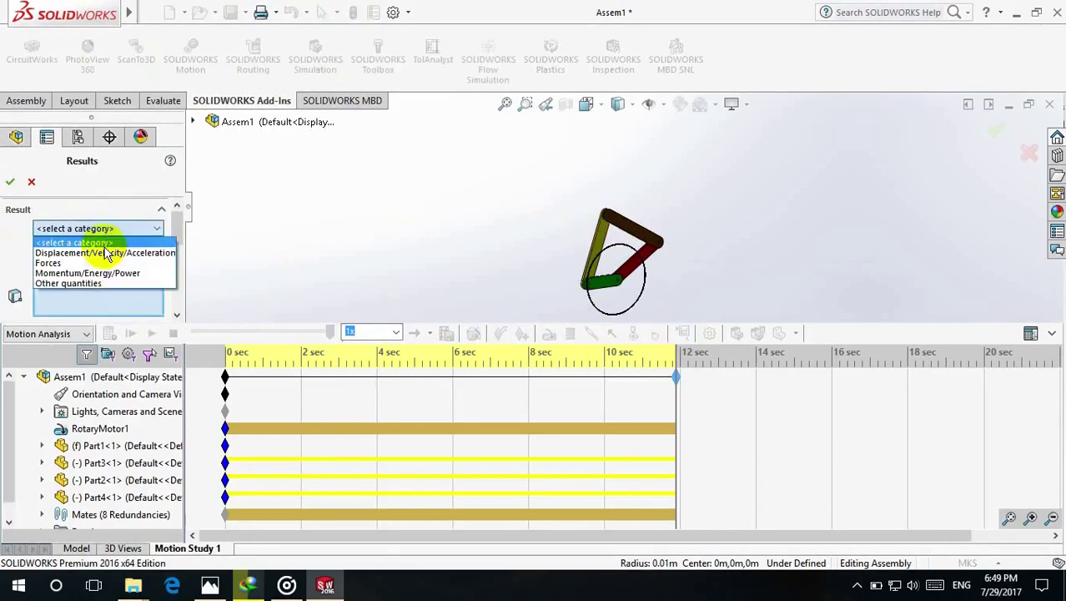
pyautogui.click(101, 253)
pyautogui.click(100, 250)
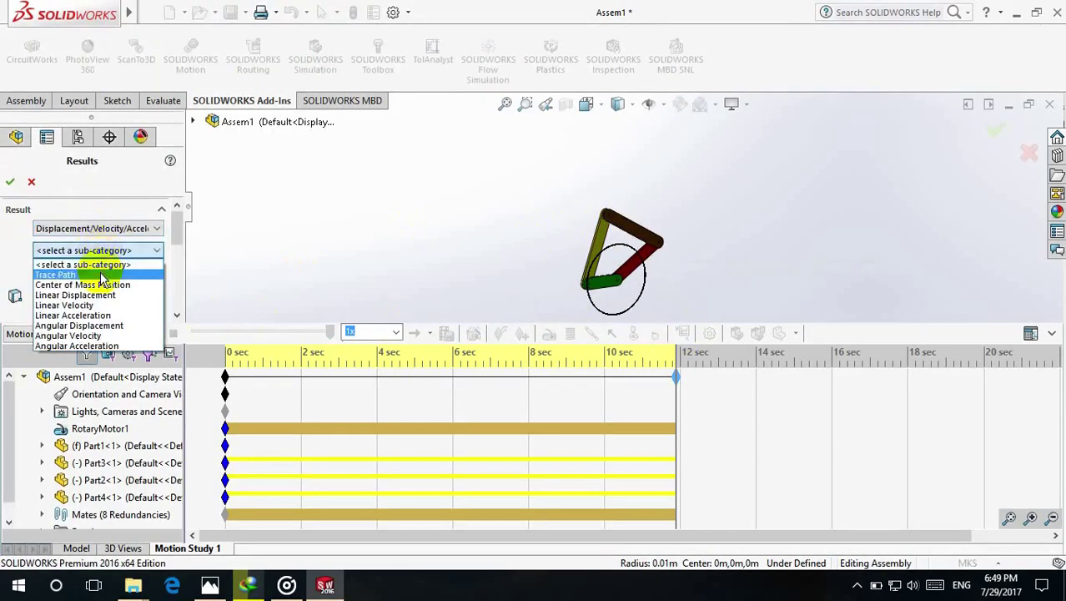
pyautogui.click(108, 271)
pyautogui.scroll(-5, 603, 208)
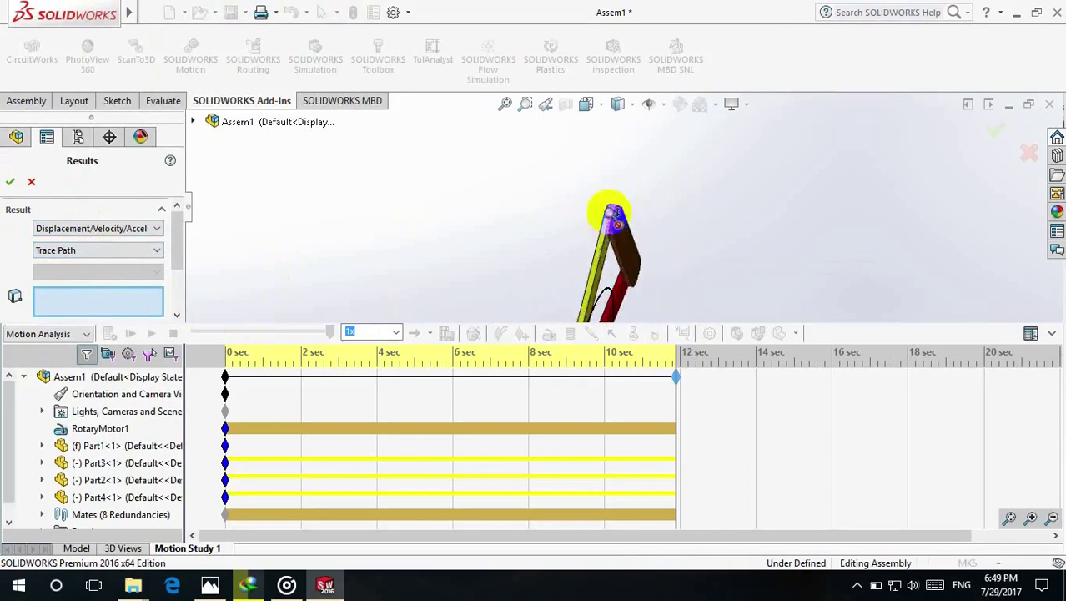
pyautogui.click(626, 204)
pyautogui.scroll(5, 751, 175)
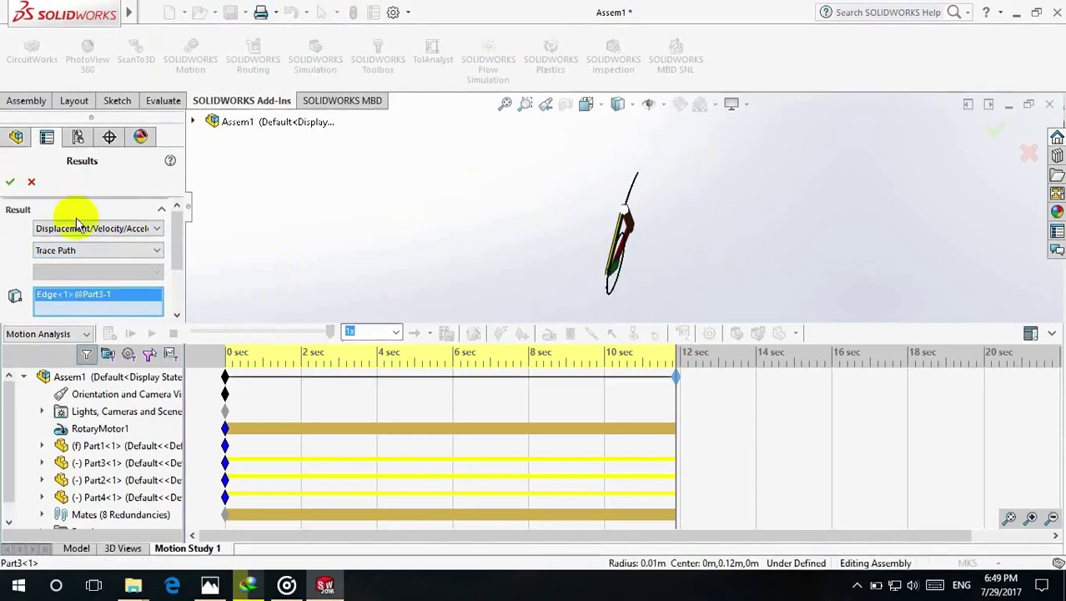
pyautogui.click(10, 182)
# Recalculate the motion study and play back the mechanism's motion along both trace paths
pyautogui.click(108, 333)
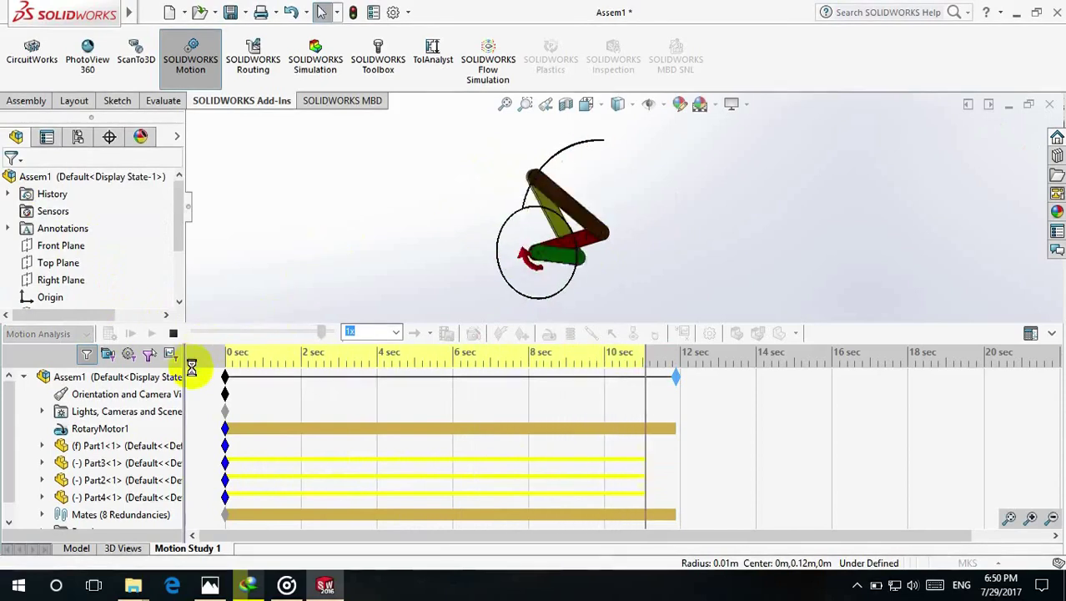
pyautogui.click(149, 333)
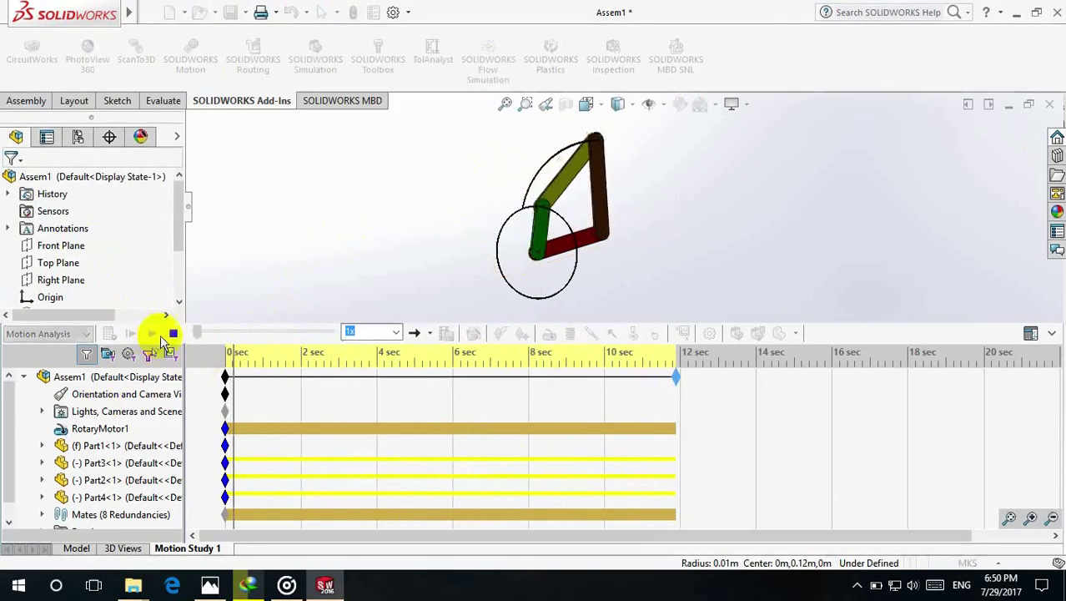